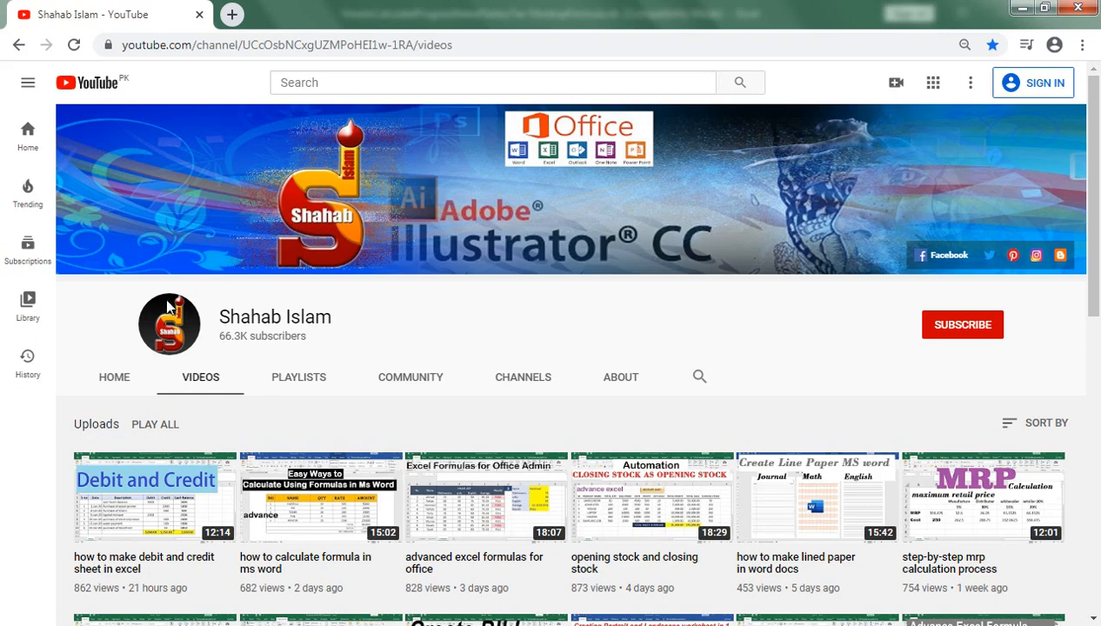
- Enter the title "Tax Payers enter the standard rate Zone" in cell A3 of Sheet3
mouse_move(221, 492)
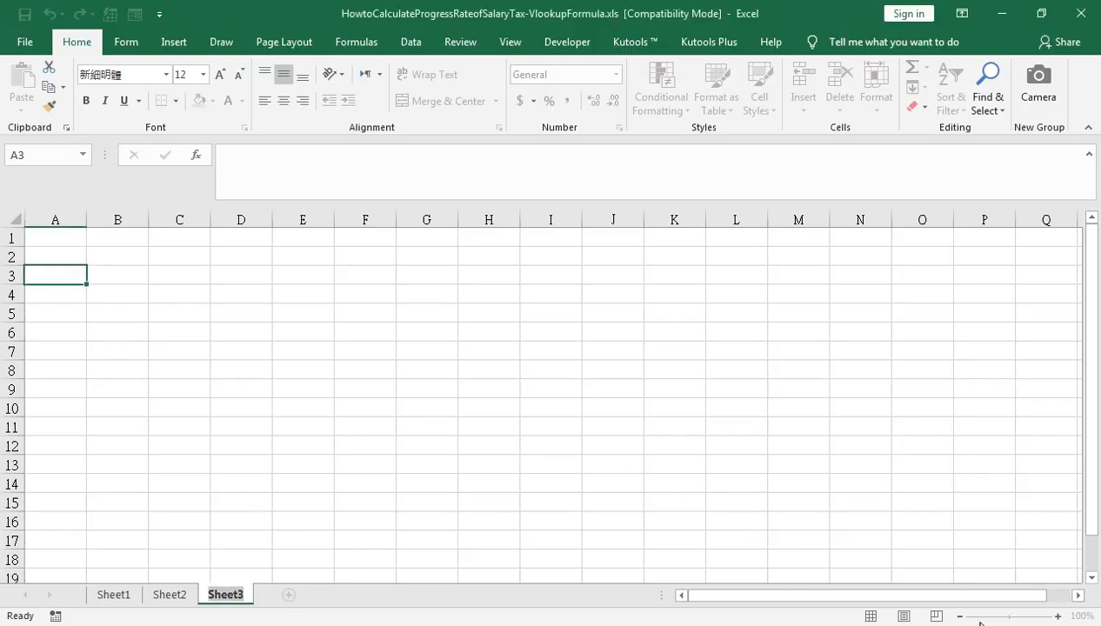
click(54, 310)
click(51, 276)
click(1014, 616)
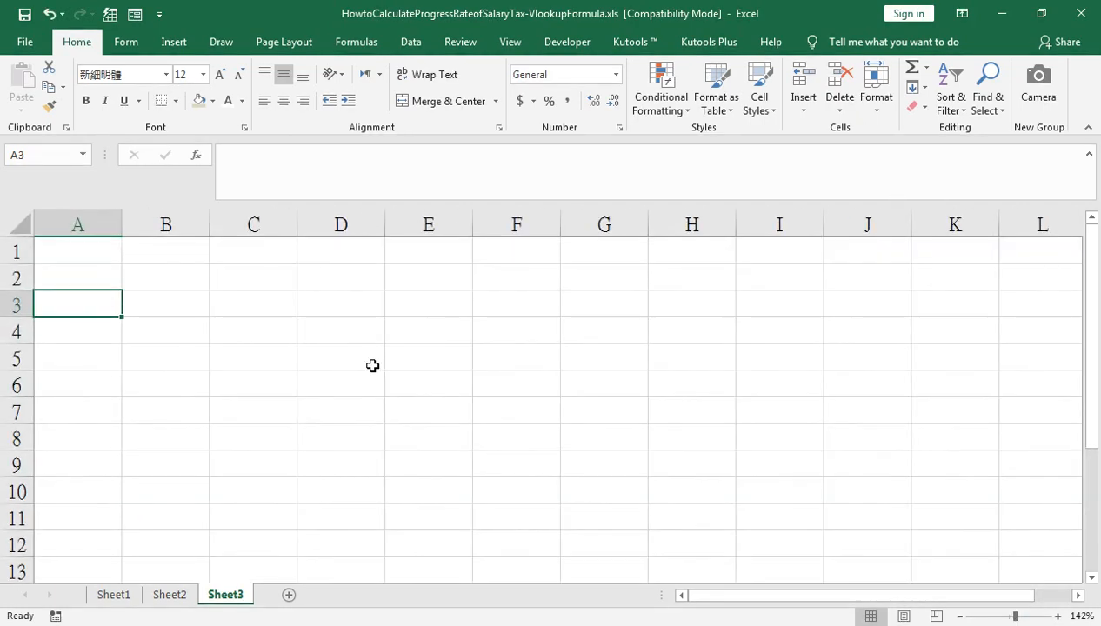
text(Tax Pa)
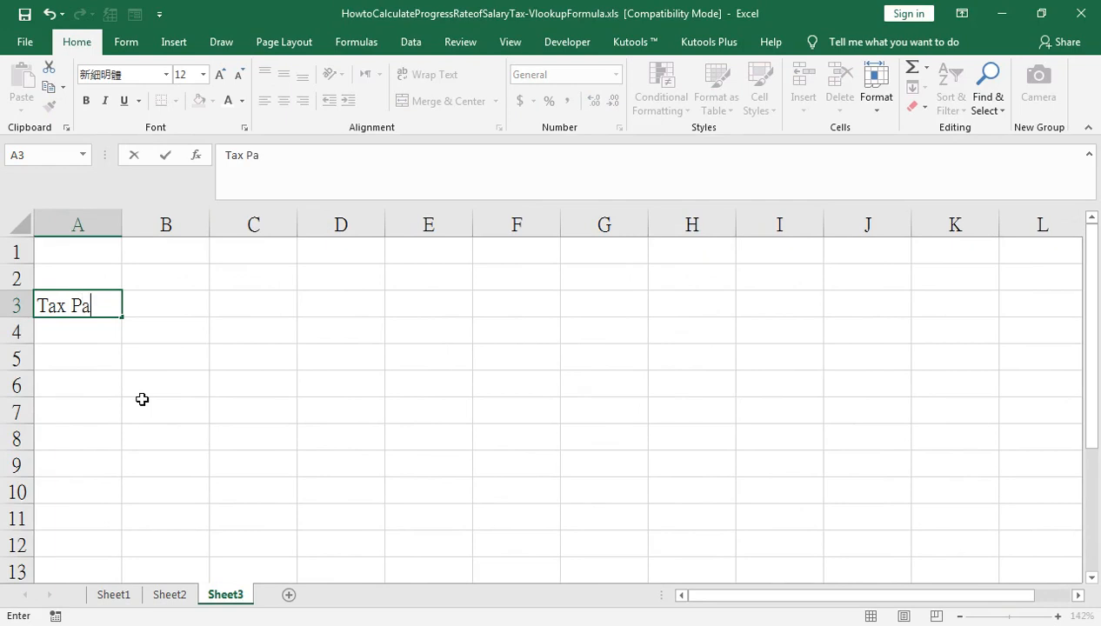
text(yer)
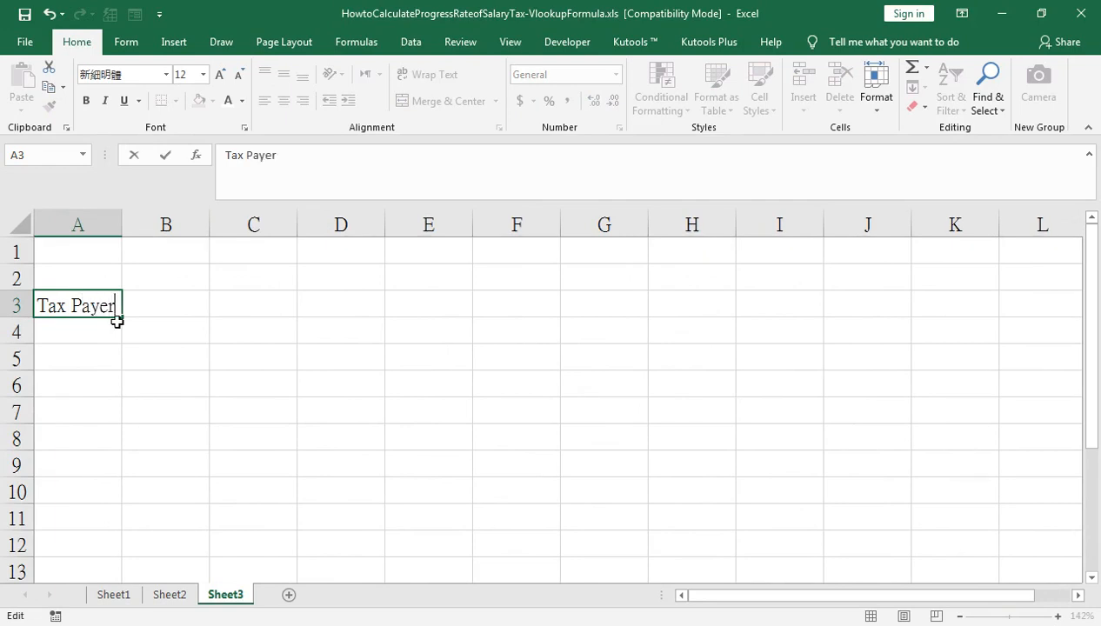
text(s standers)
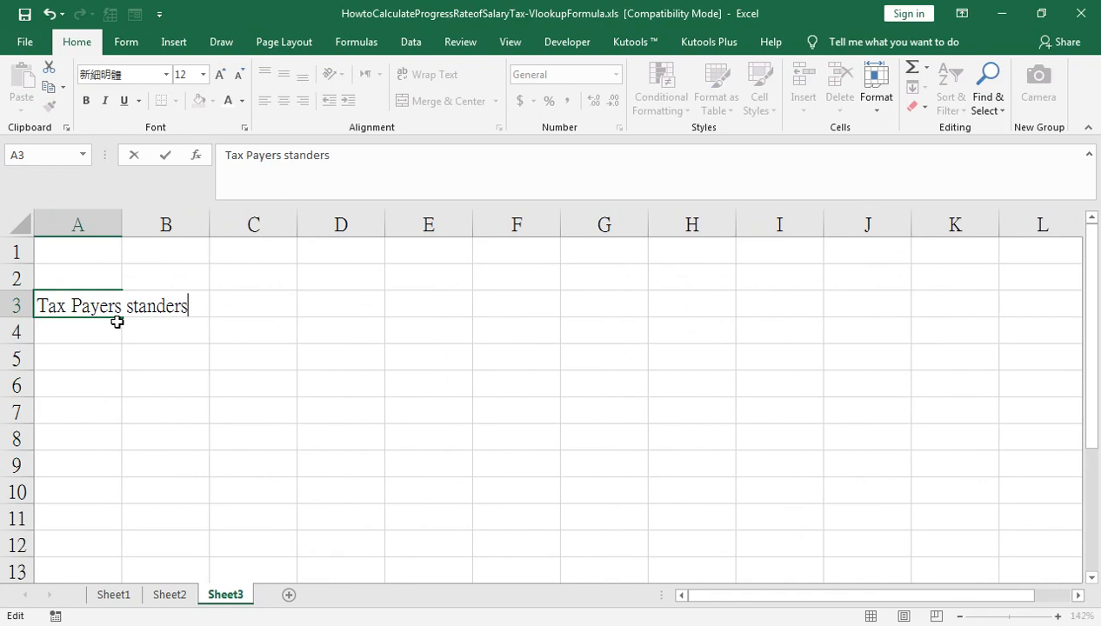
click(121, 306)
text(ent)
text(er the)
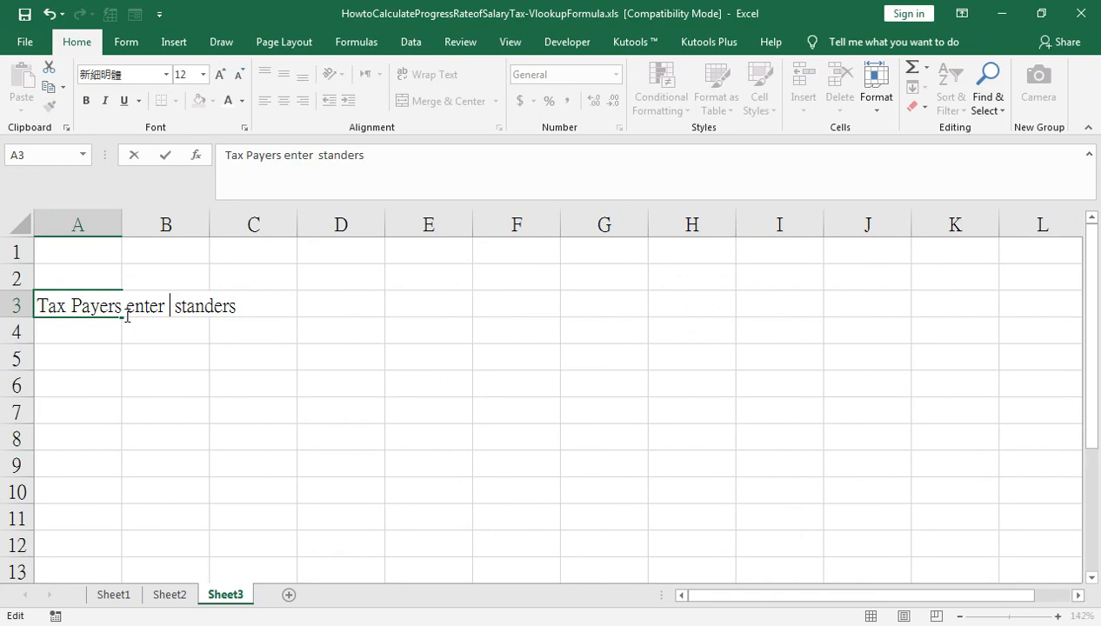
click(260, 304)
key(BackSpace)
key(BackSpace)
key(BackSpace)
text(ard rate)
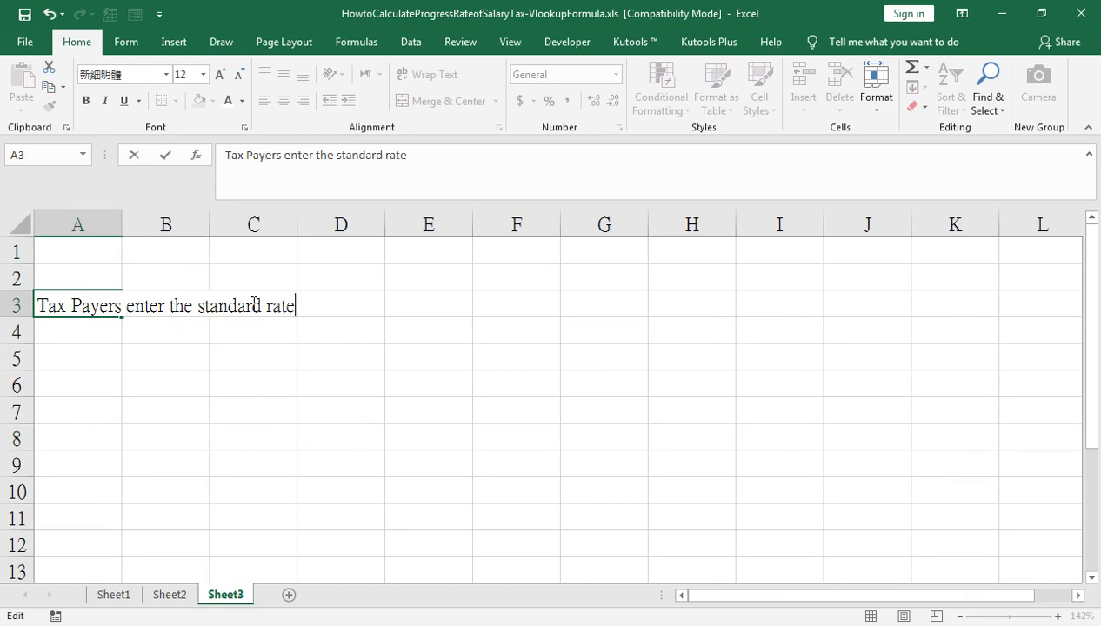
text( Zone)
key(Return)
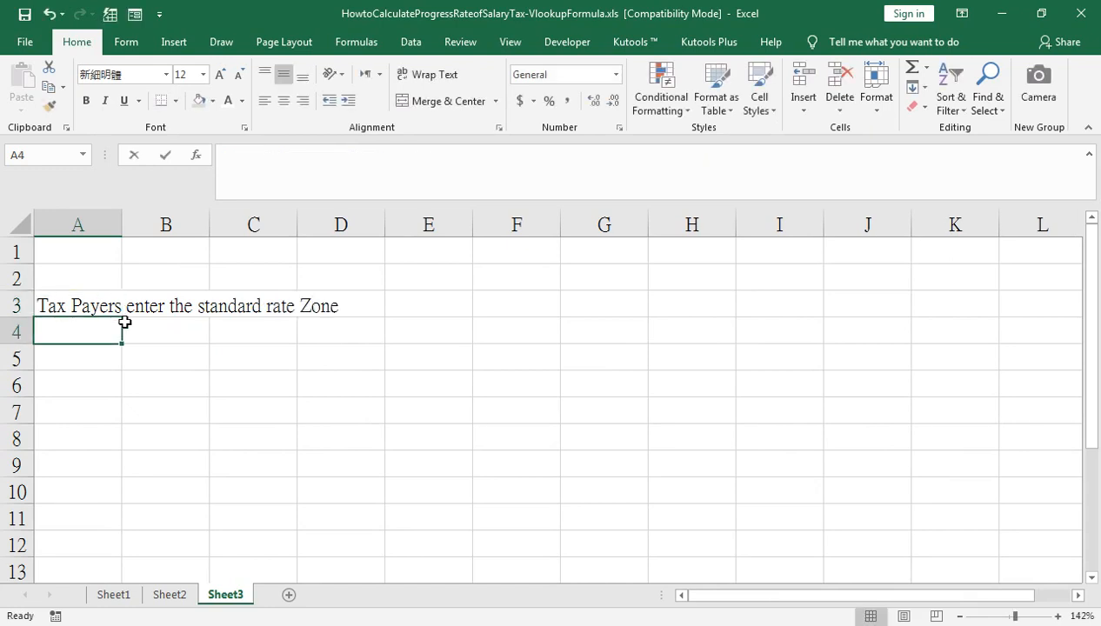
- Enter 110000 in cell A4 and change the sheet's font to Calibri
text(110000)
key(Return)
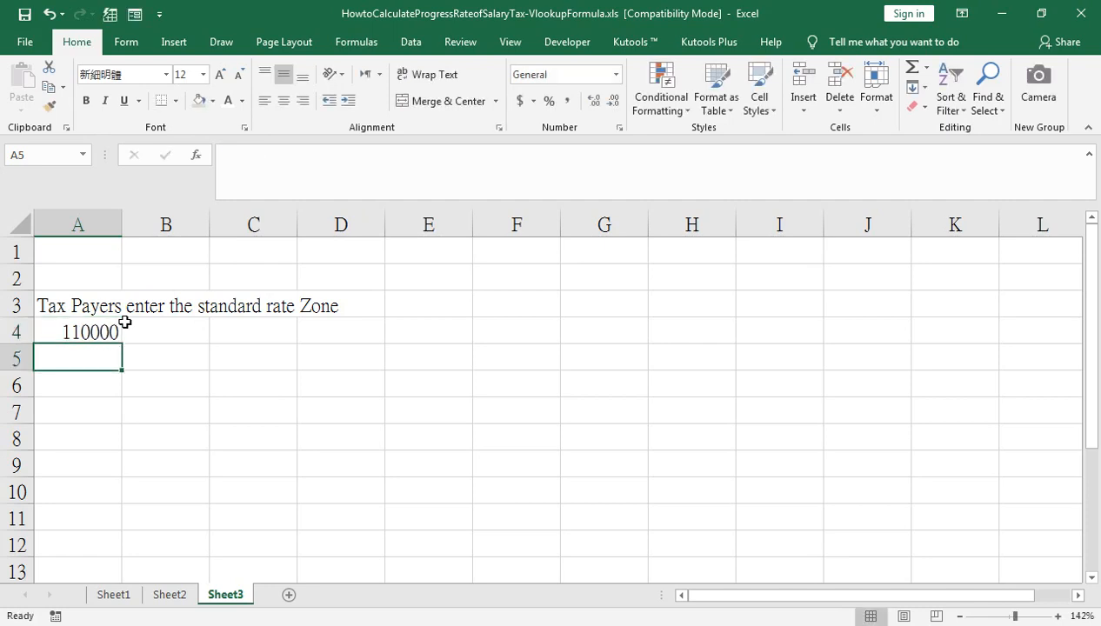
key(Return)
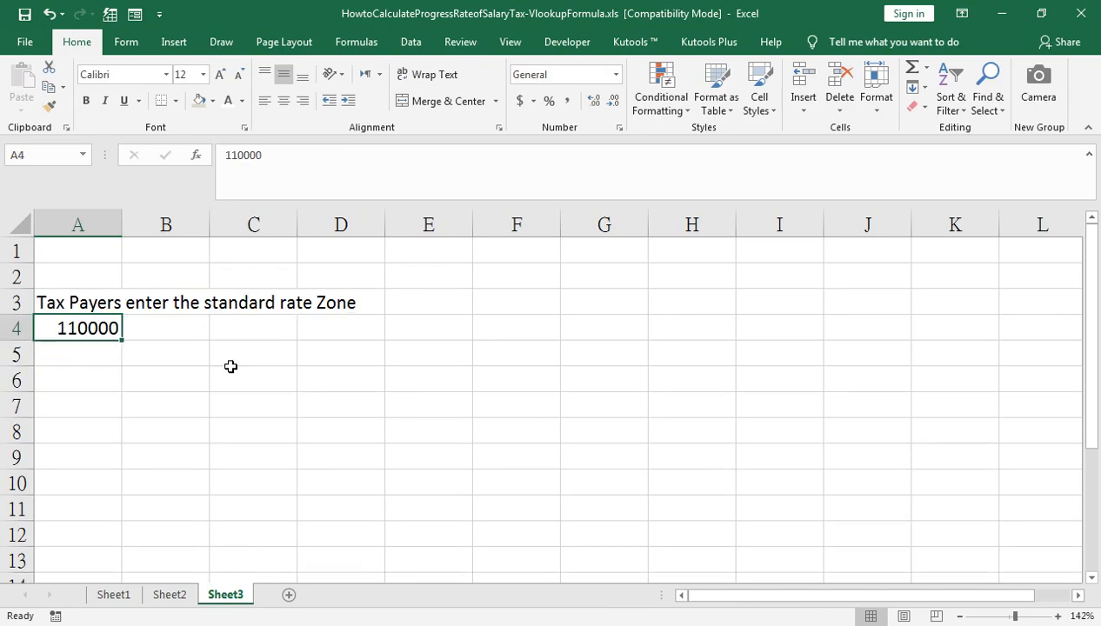
- Enter the heading "Net Chargeable Income" in cell A6
key(Return)
key(Return)
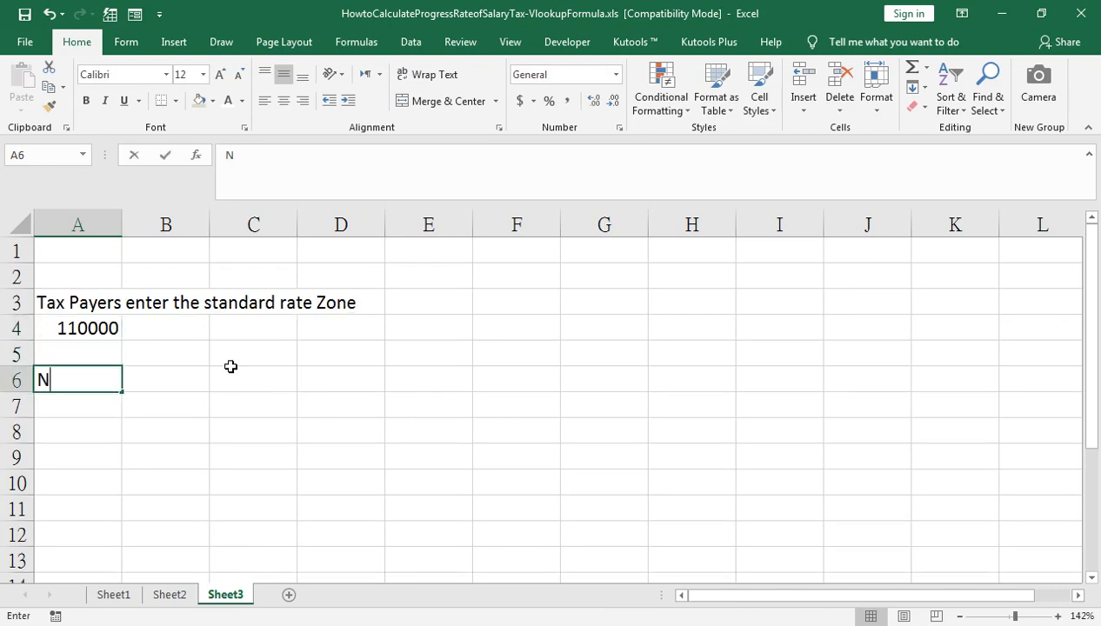
text(Net Ch)
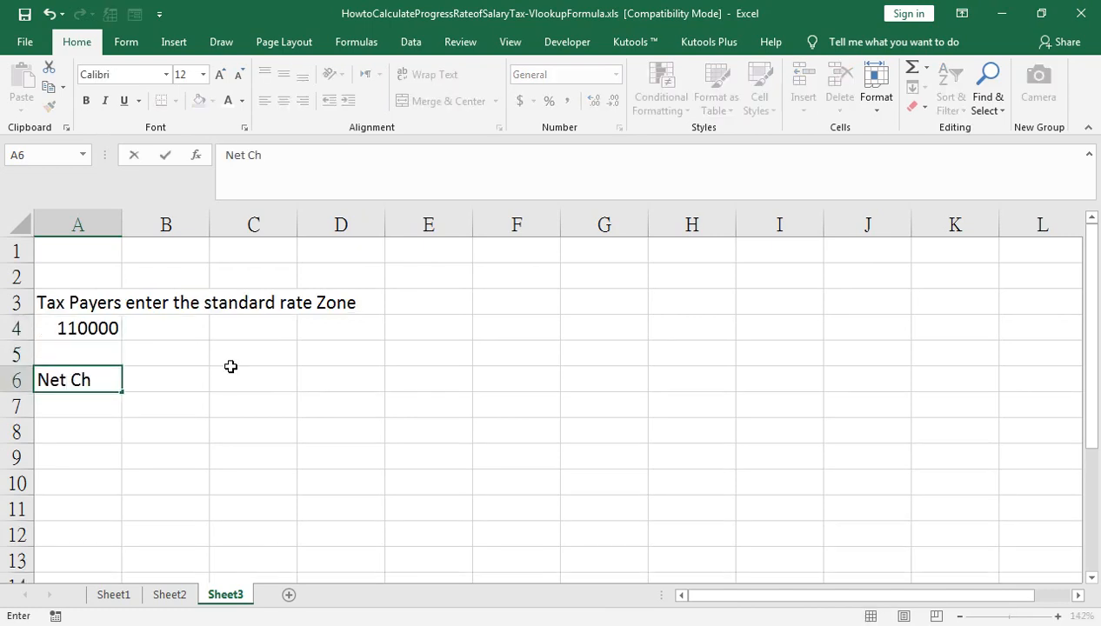
text(argeabl)
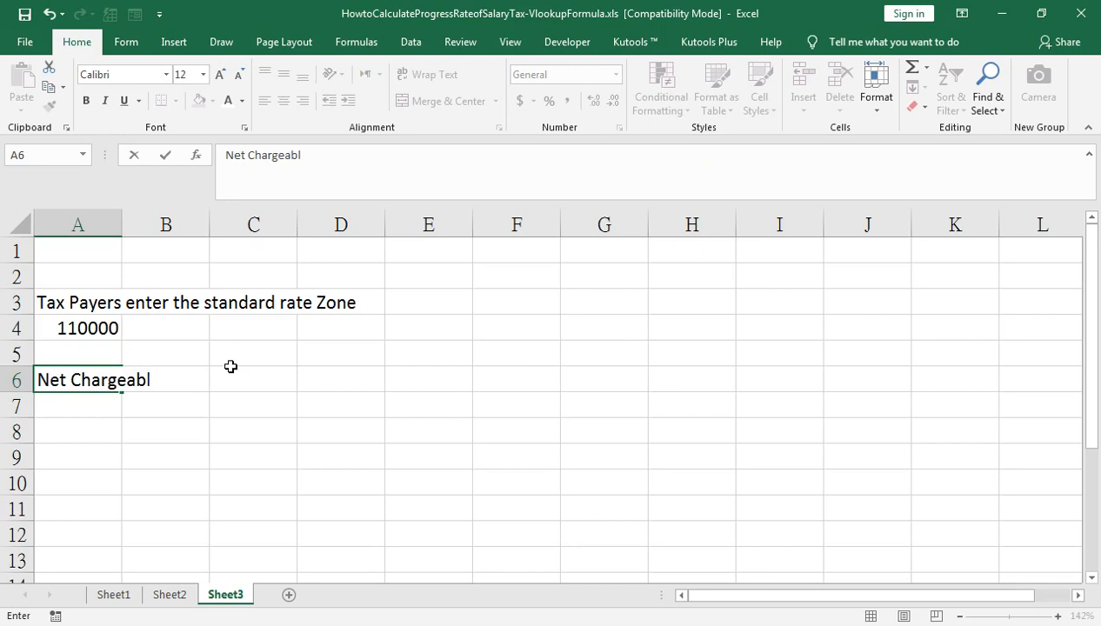
text(e Income)
key(Right)
key(Right)
key(Left)
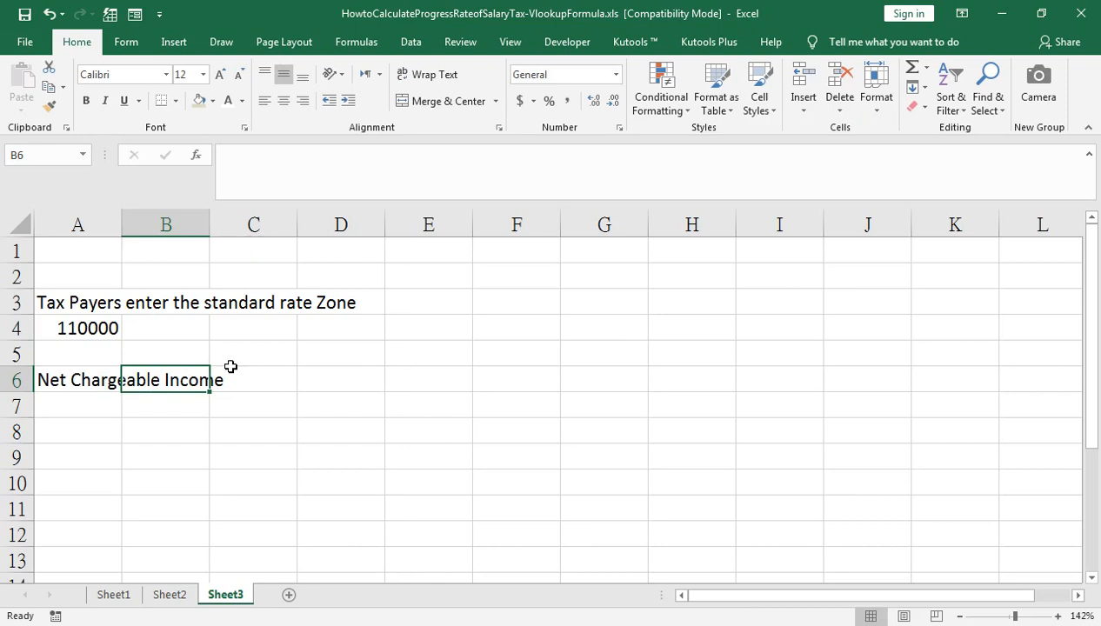
- Widen column A until the "Net Chargeable Income" heading fits inside it
click(165, 225)
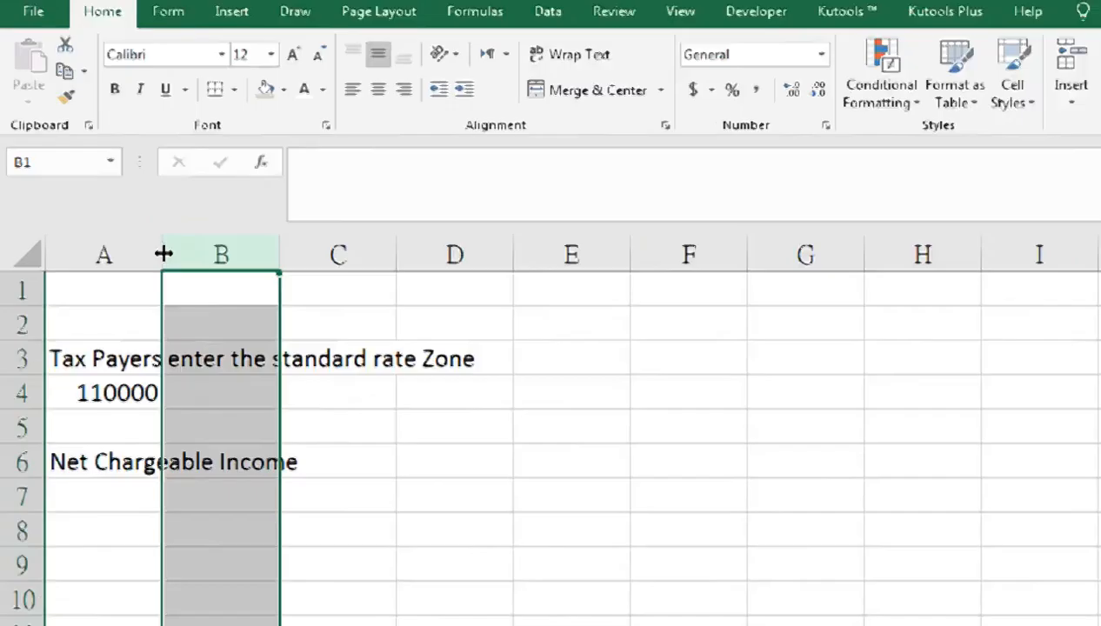
drag(123, 224, 216, 223)
drag(431, 311, 447, 312)
click(249, 379)
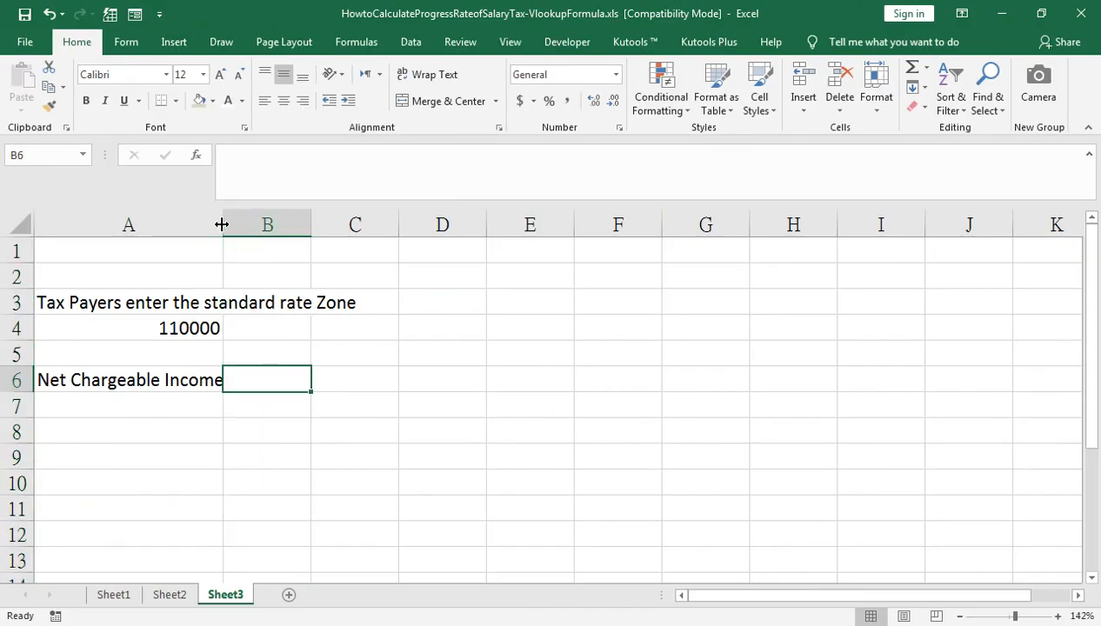
drag(222, 224, 233, 227)
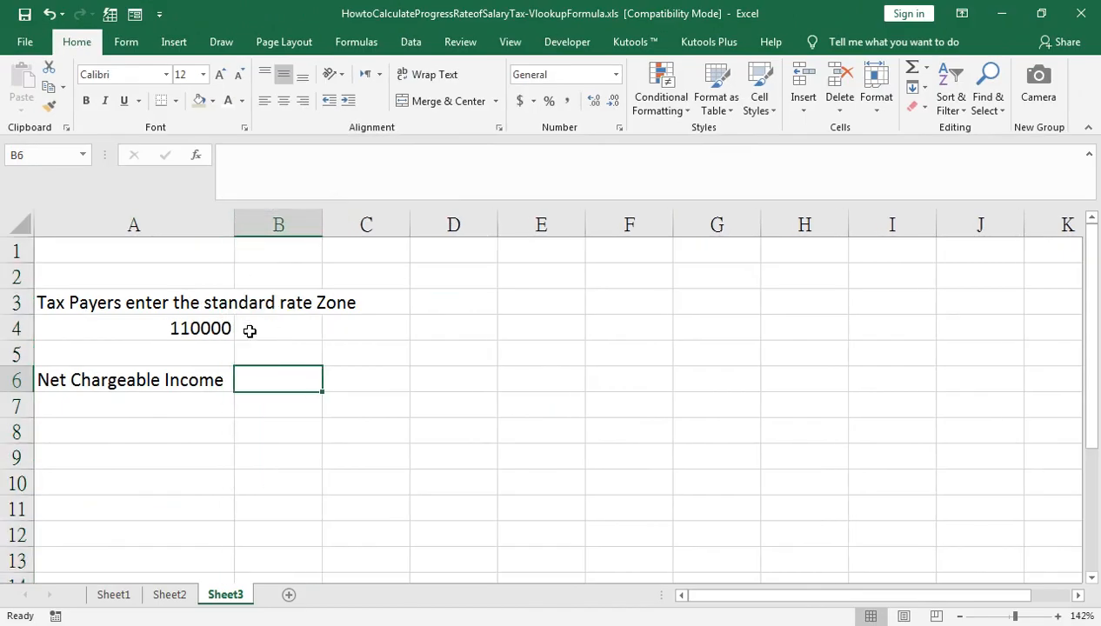
- Enter the heading "Tax Group from -To" in cell B6 and merge and center it across B6:C6
text(Tax)
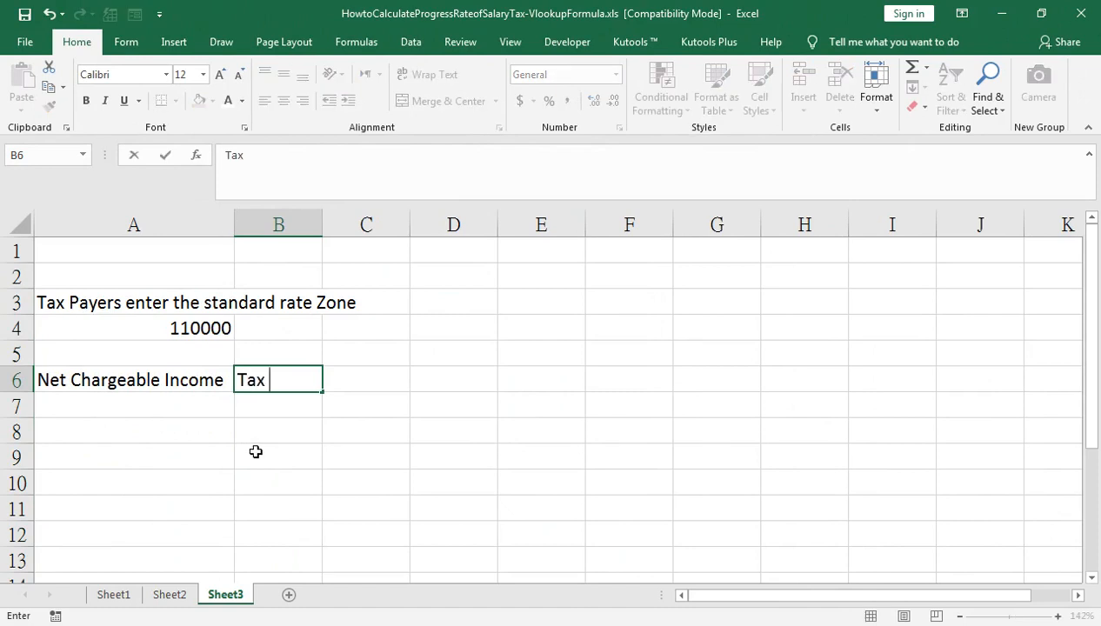
text( Group)
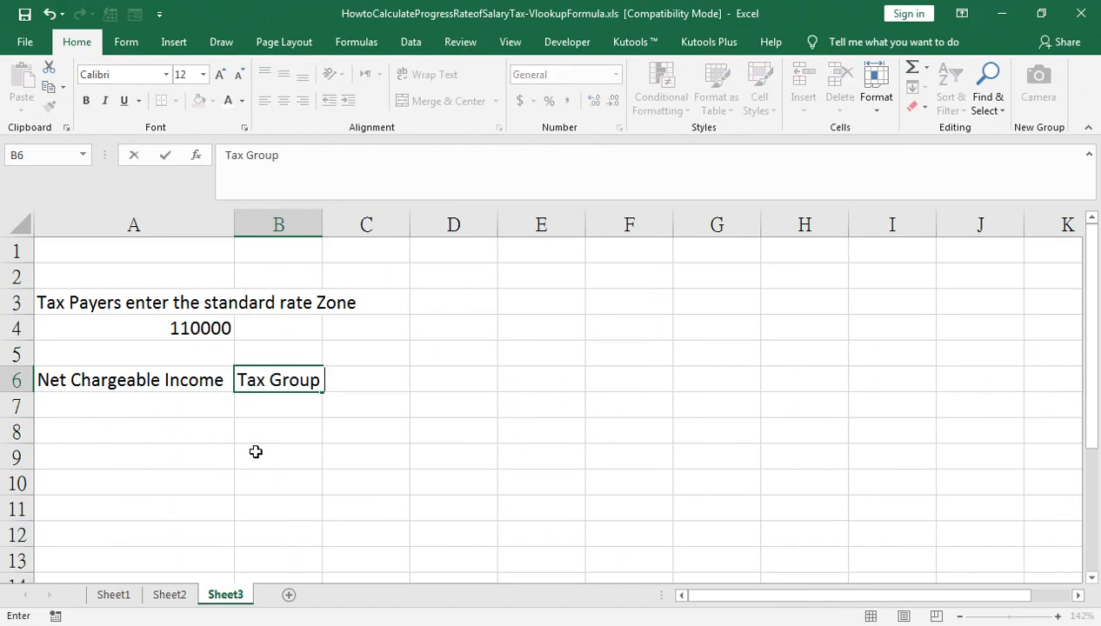
text( from - t)
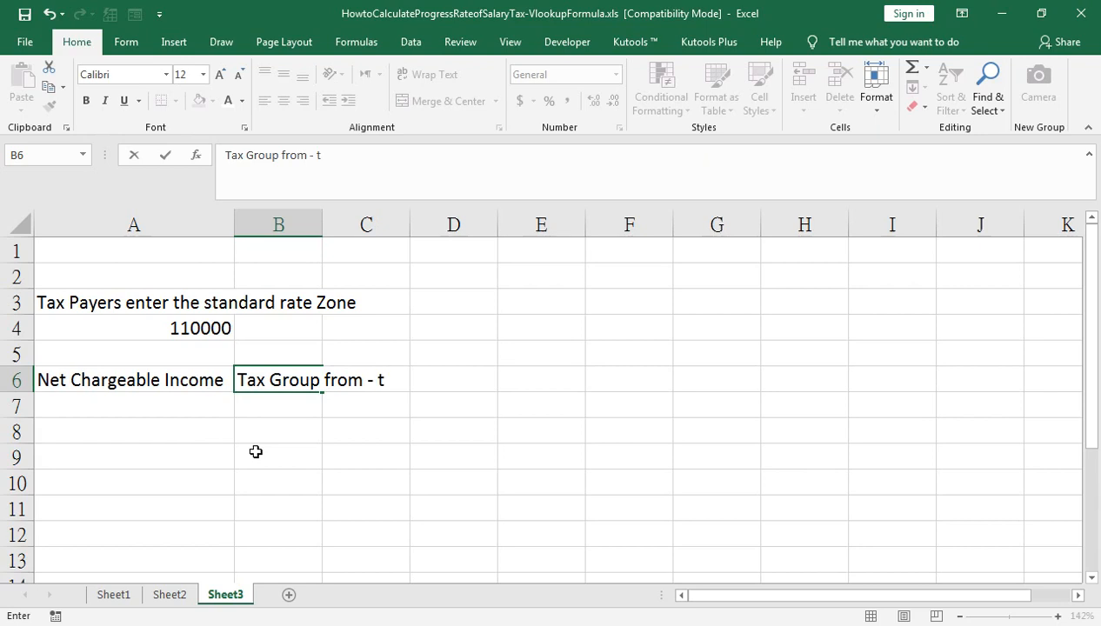
key(BackSpace)
key(BackSpace)
text(To)
key(Tab)
key(Left)
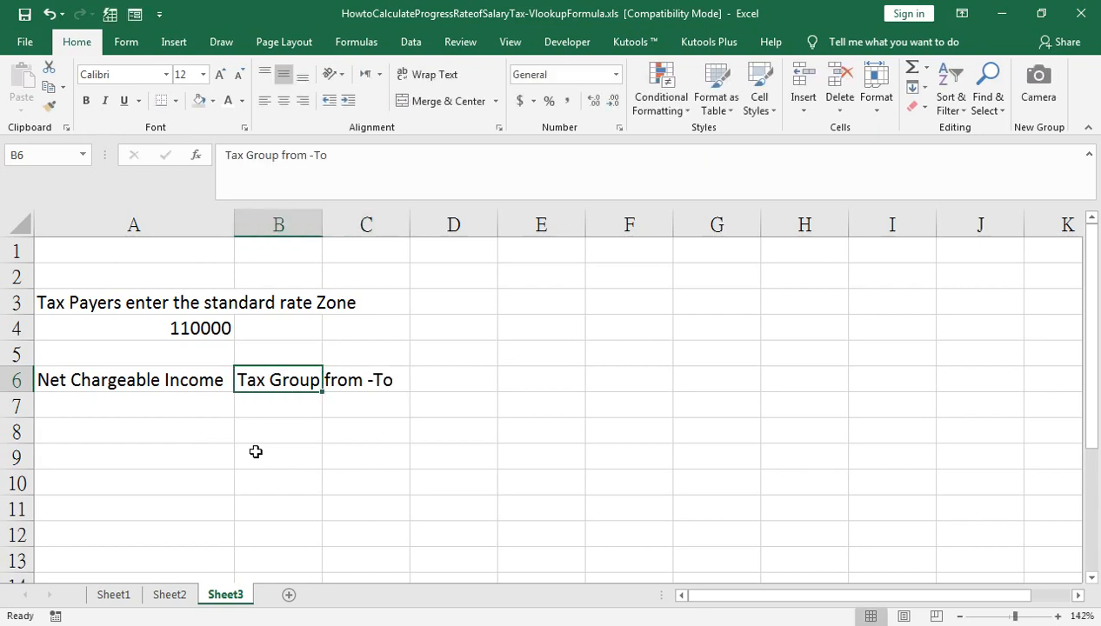
key(shift+Right)
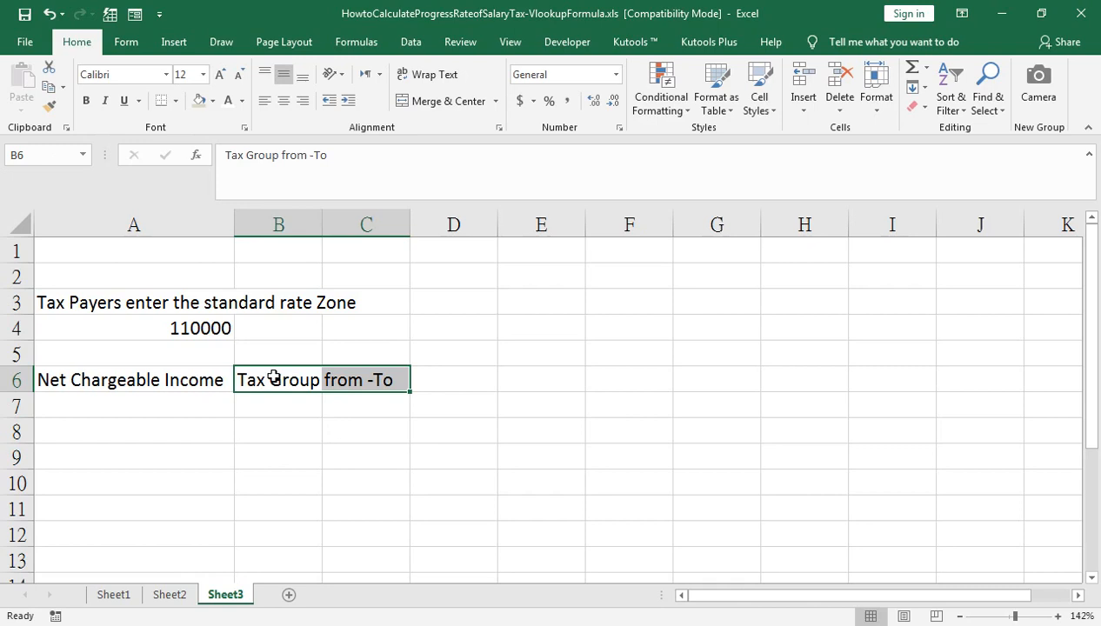
click(445, 101)
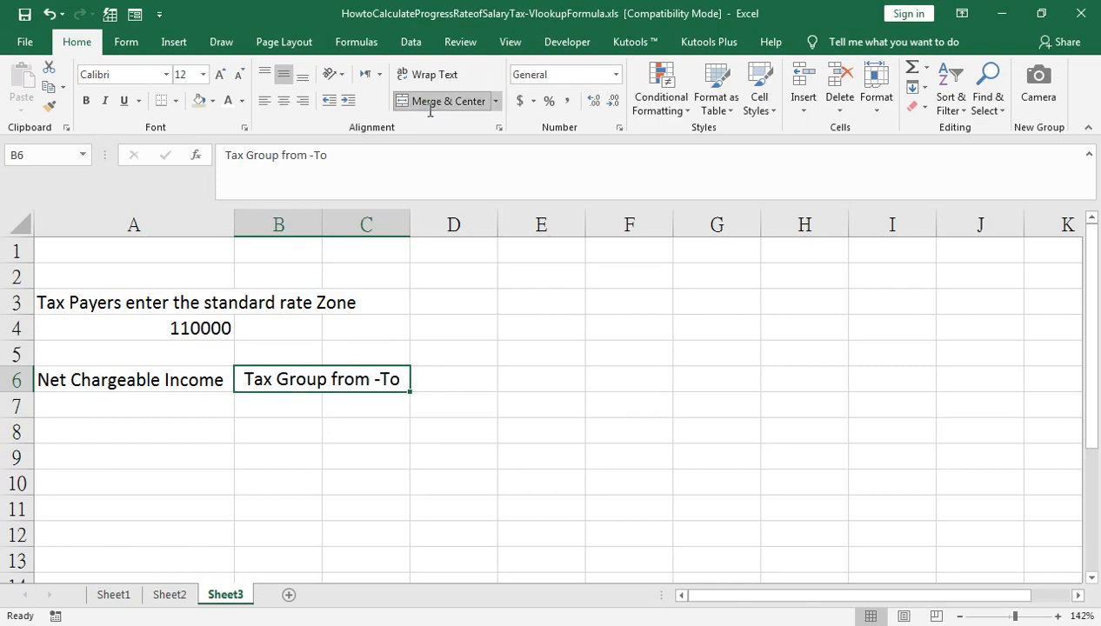
- Enter the headings "Calc", "Progress" and "Rate" in cells D6, E6 and F6
click(448, 371)
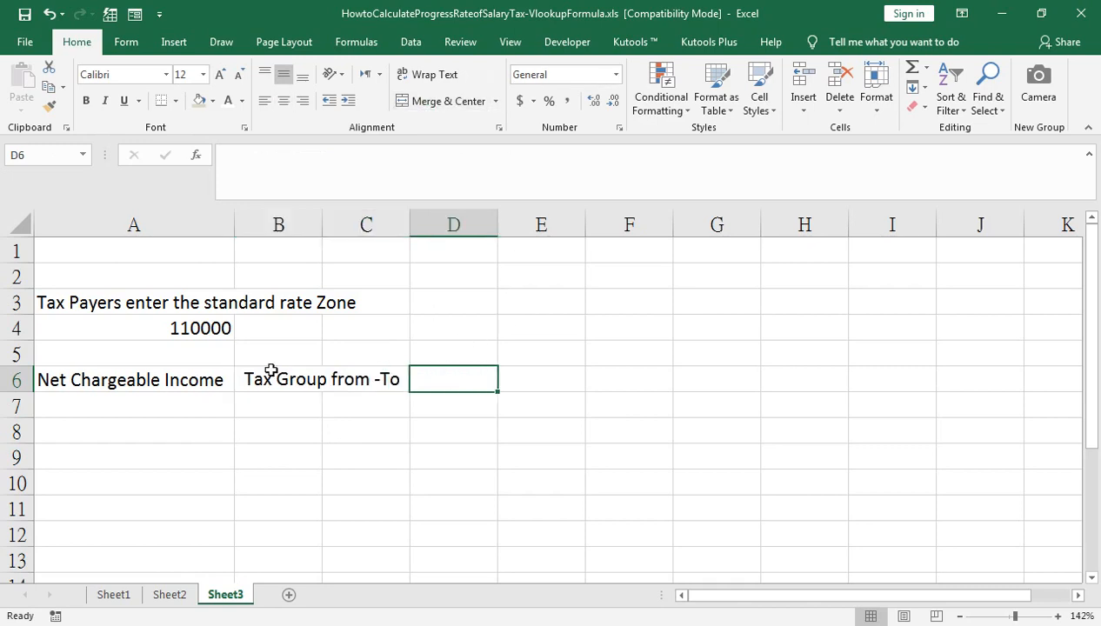
text(Calc)
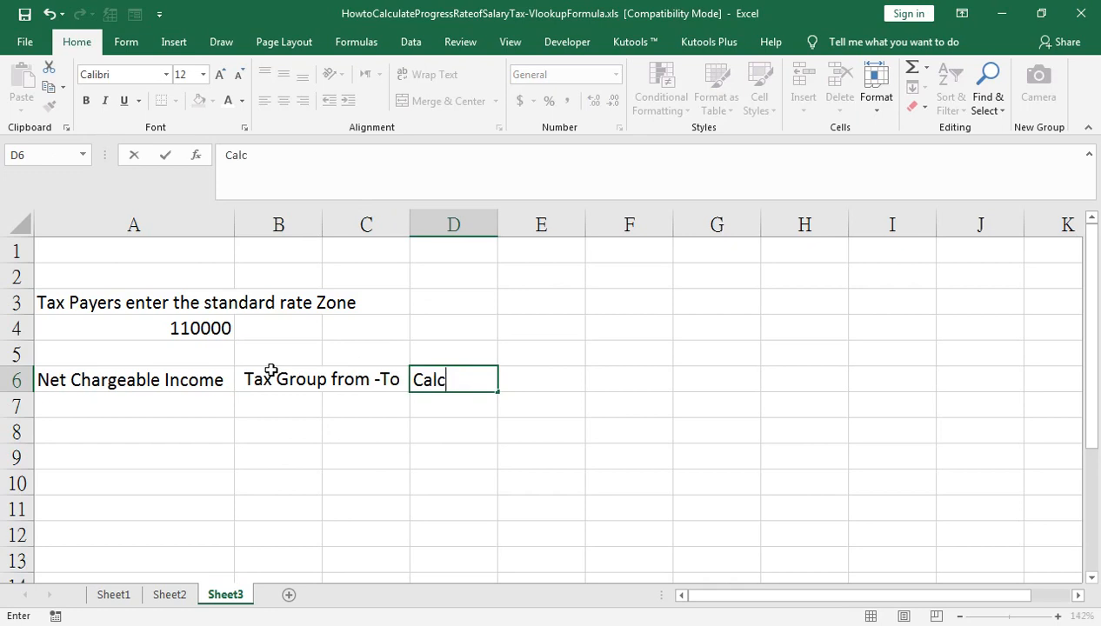
key(Tab)
text(Progress)
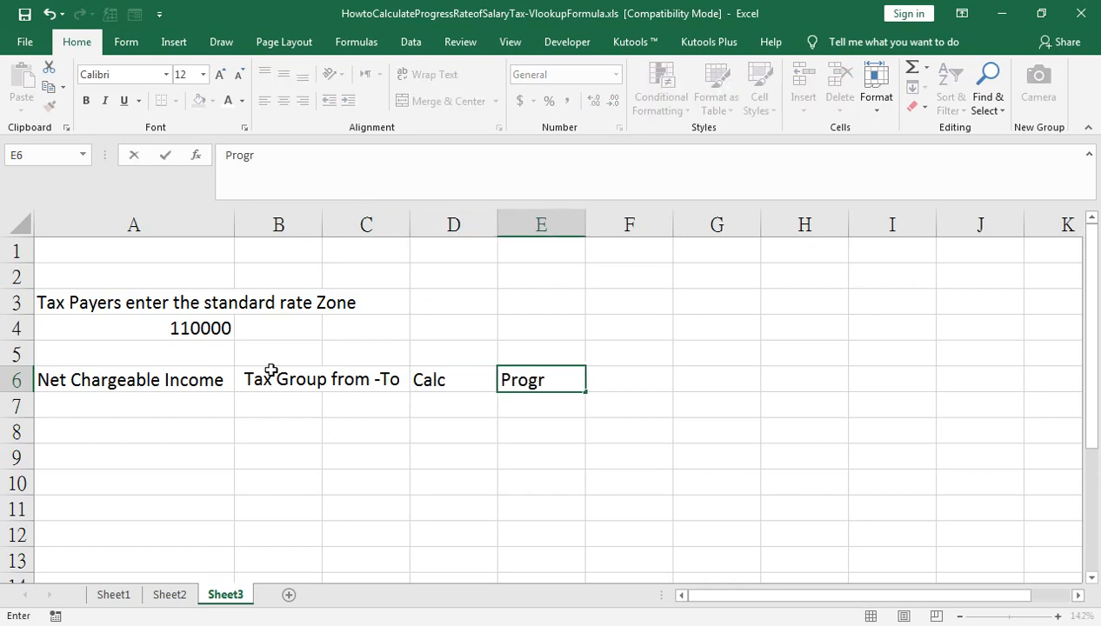
key(Tab)
text(Rate)
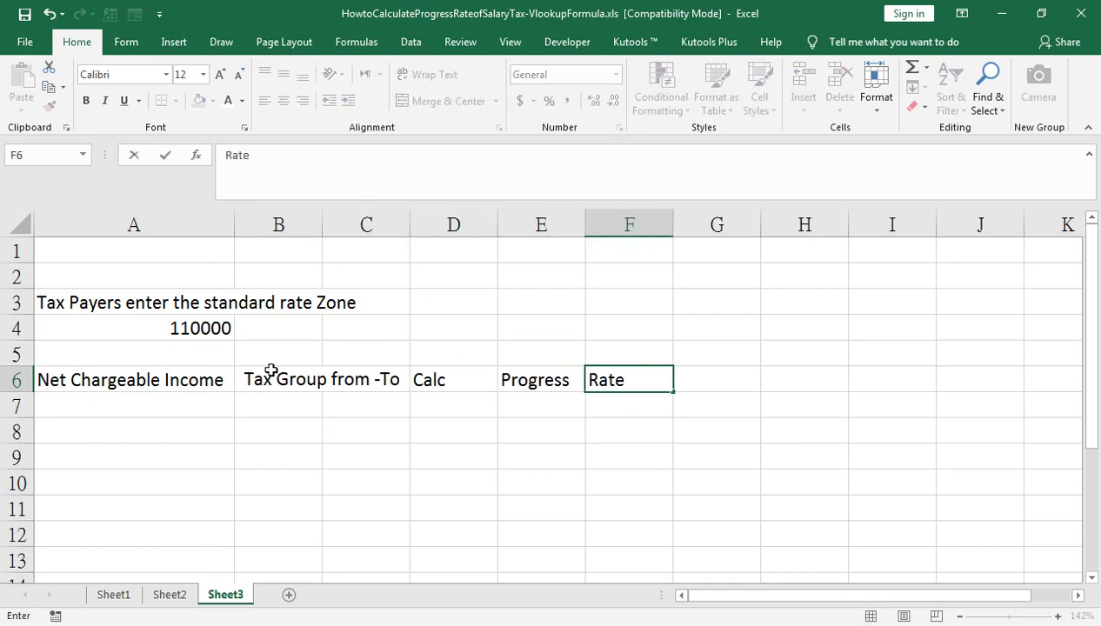
key(Tab)
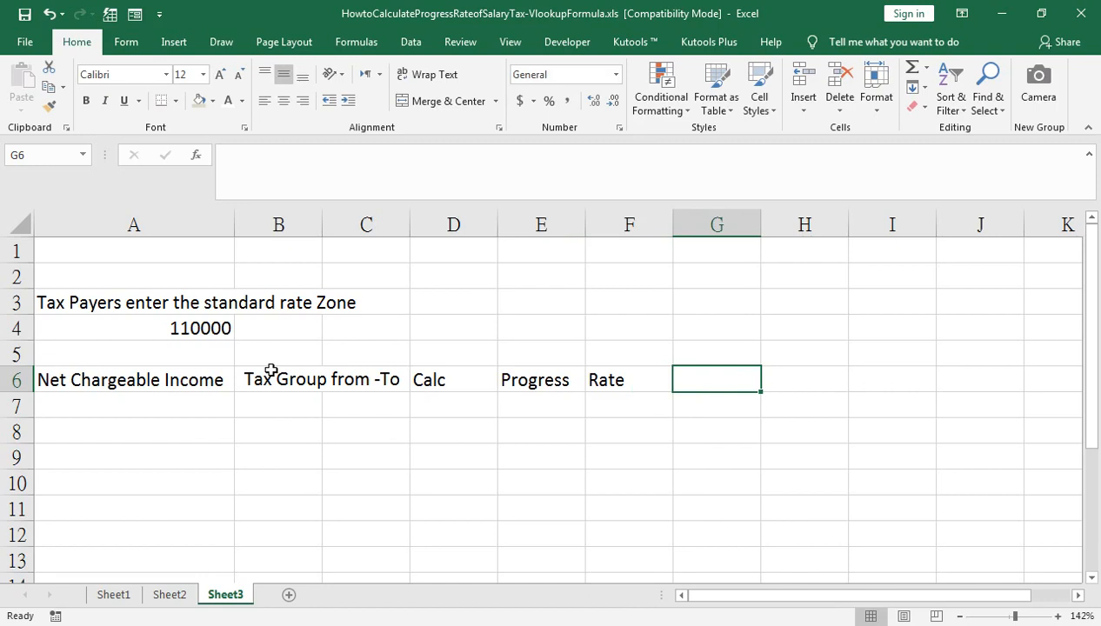
- Rename the Sheet3 worksheet as "Ta"
key(alt+h)
text(orTa)
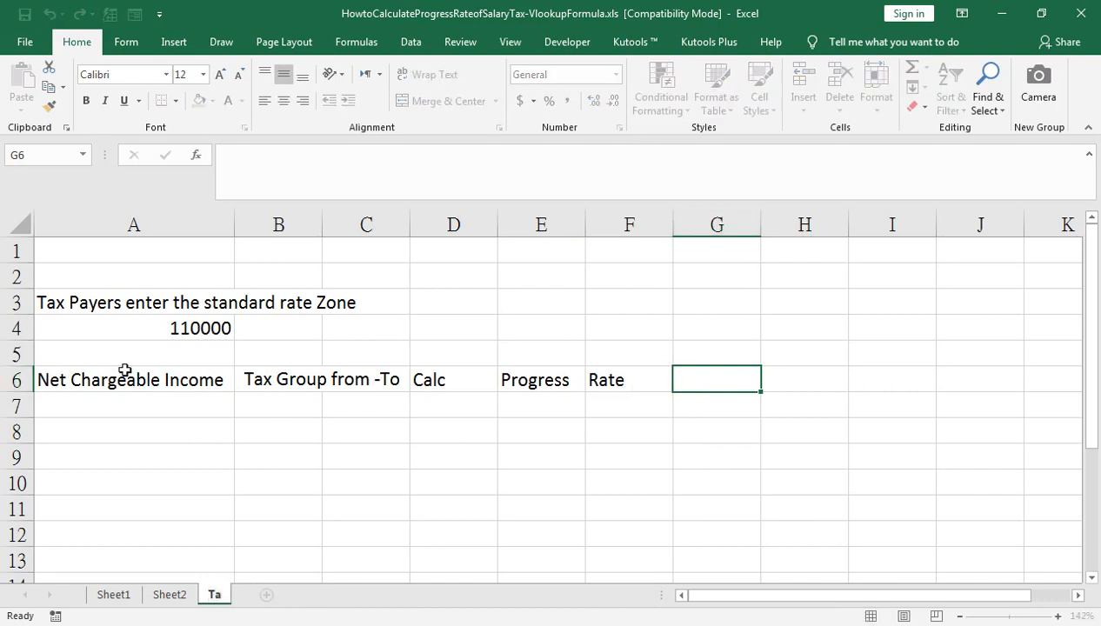
click(553, 409)
- Enter the last column heading "Tax" in cell G6
click(693, 384)
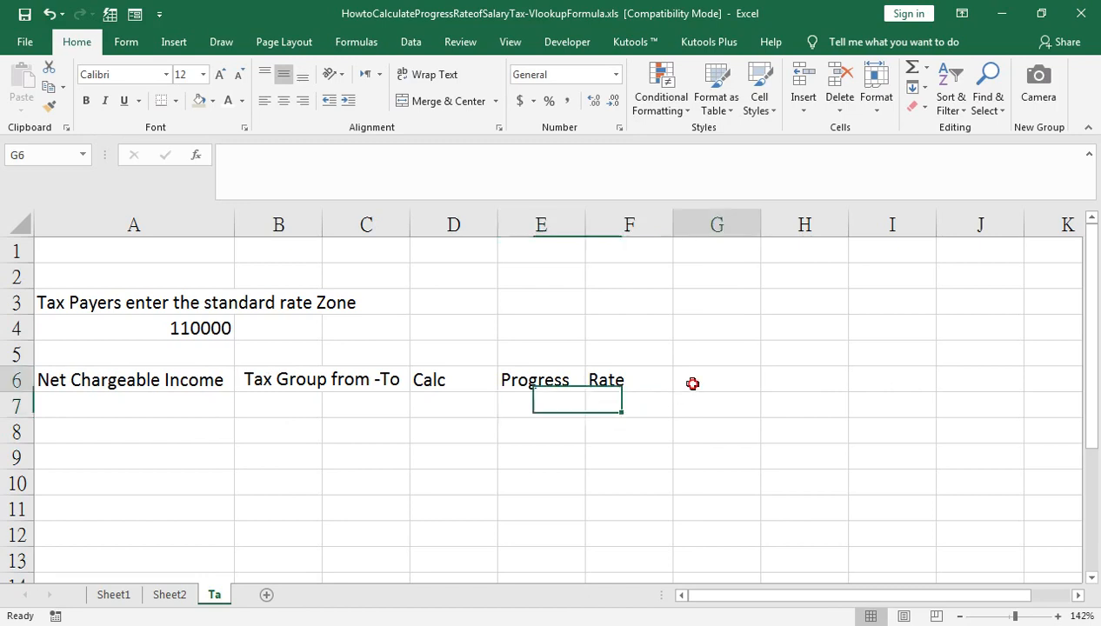
text(Tax)
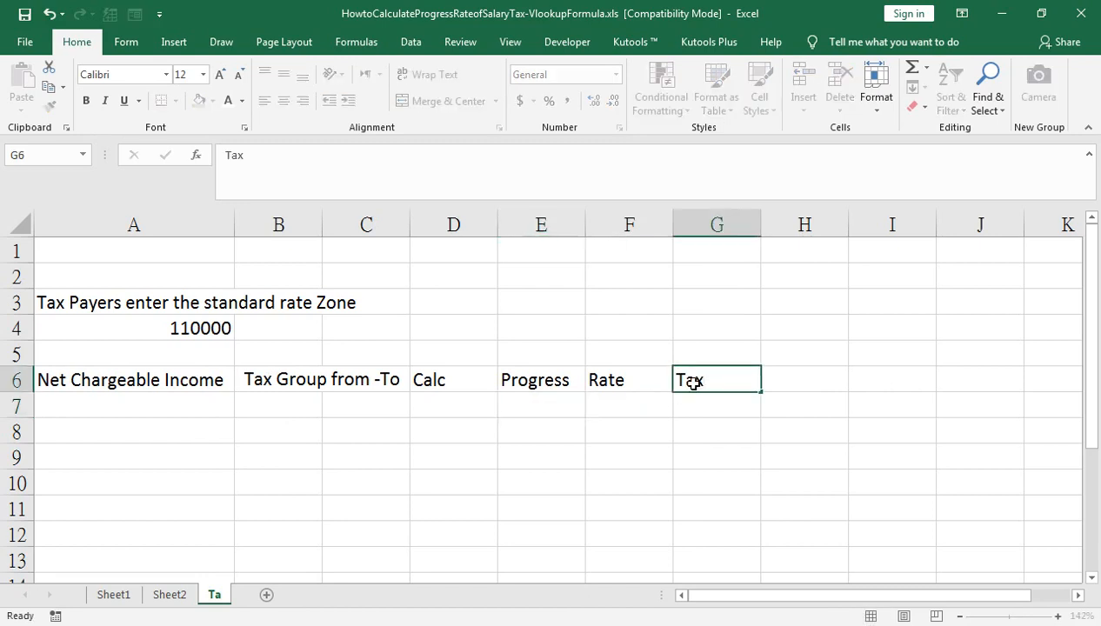
key(Return)
key(Home)
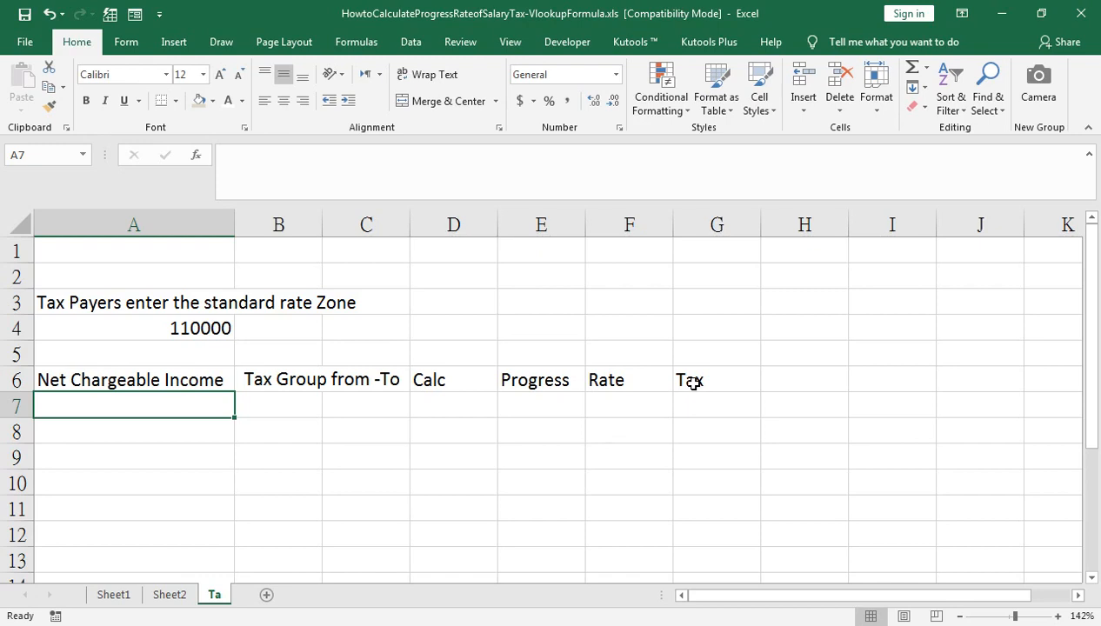
- Enter the row labels "On the First" in cell A7 and "On the Nest" in cell A8
text(On the )
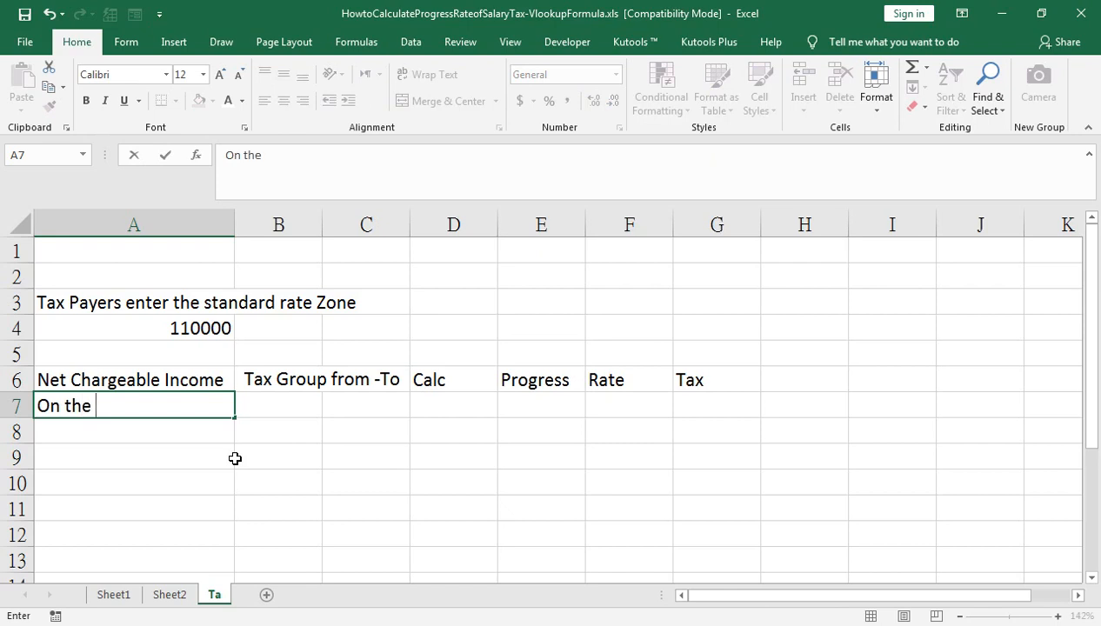
text(First)
key(Return)
text(On the )
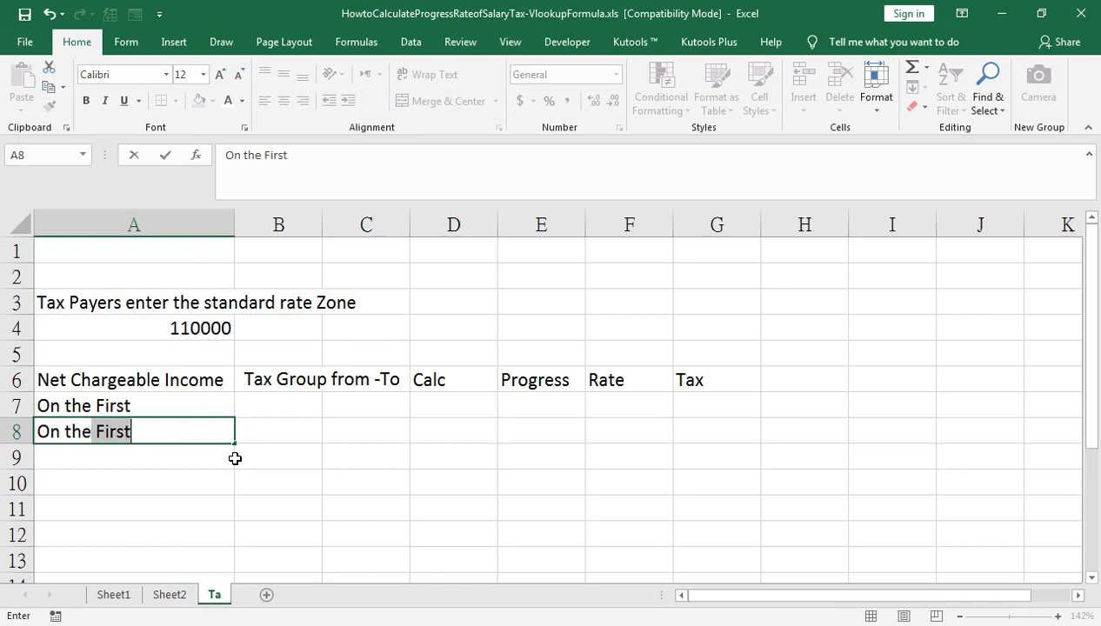
text(Nest)
key(Return)
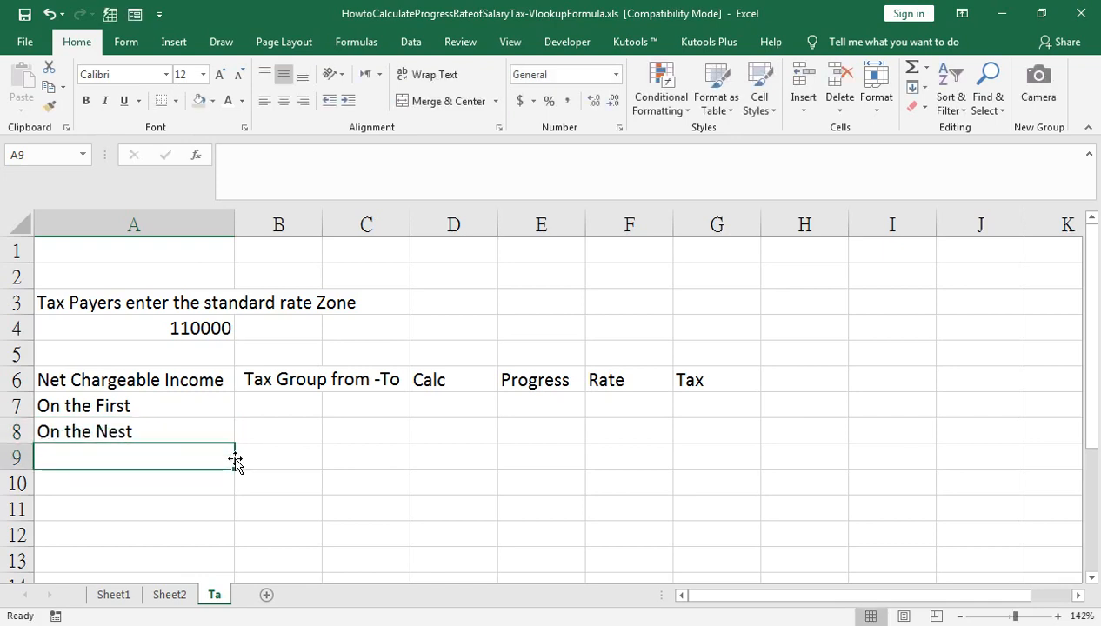
- Correct the row label in cell A8 to "On the Next"
key(Up)
key(F2)
key(Left)
key(BackSpace)
text(x)
key(Return)
key(Up)
- Copy the "On the Next" label into cell A9 and enter "Remiander" in cell A10
key(ctrl+c)
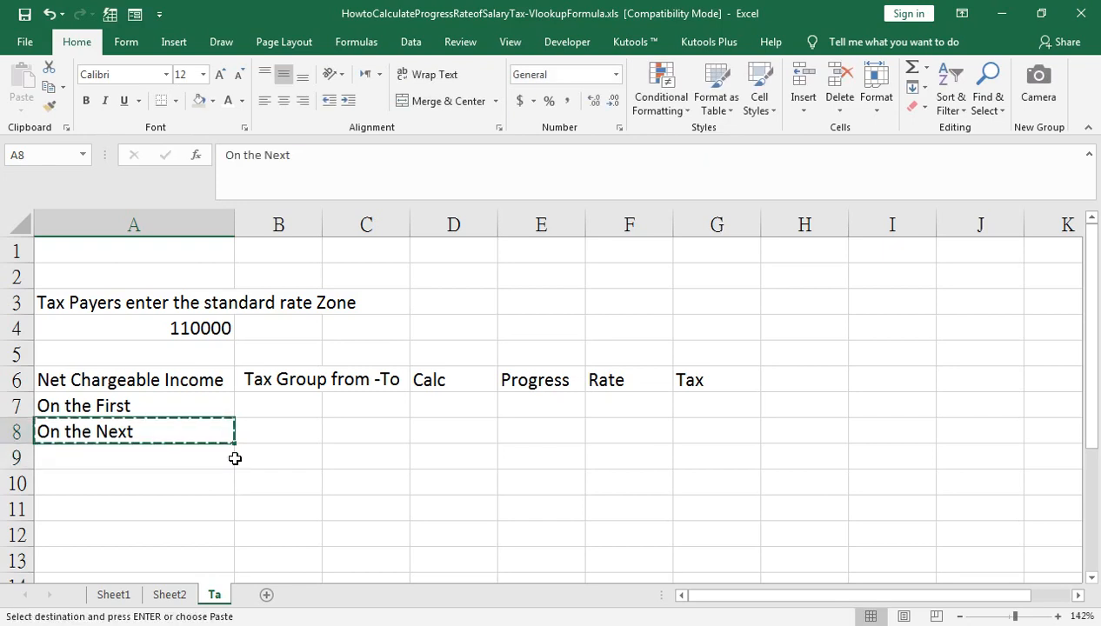
key(Down)
key(ctrl+v)
key(Down)
text(Re)
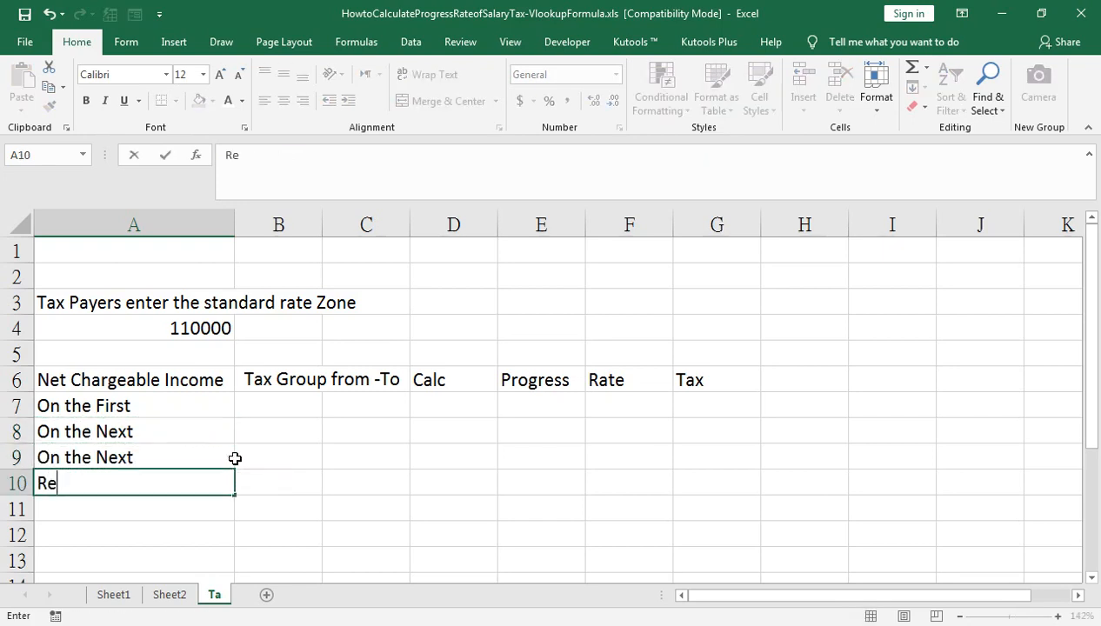
text(miander)
key(Tab)
- Enter 110000 in cell B7 as the lower limit of the "On the First" tax group
key(Up)
key(Up)
key(Up)
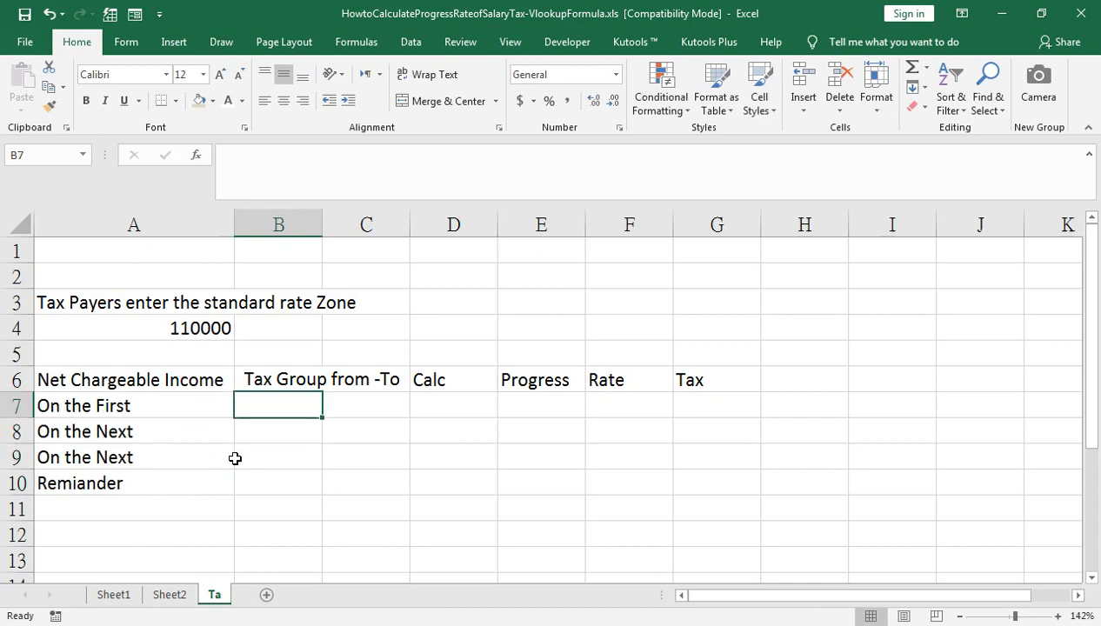
text(110000)
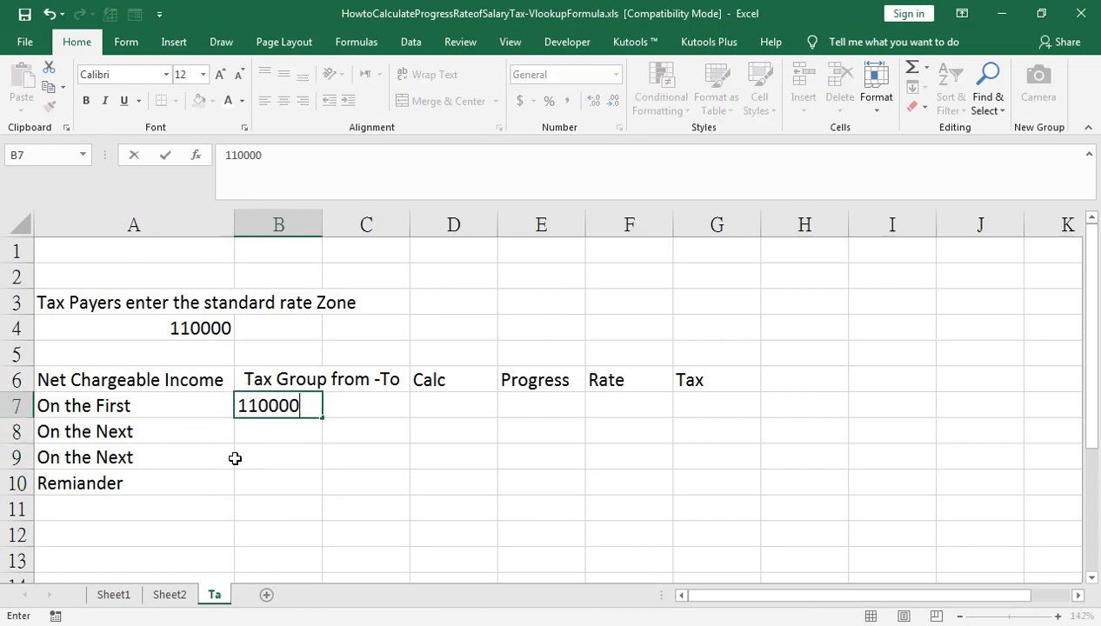
key(Return)
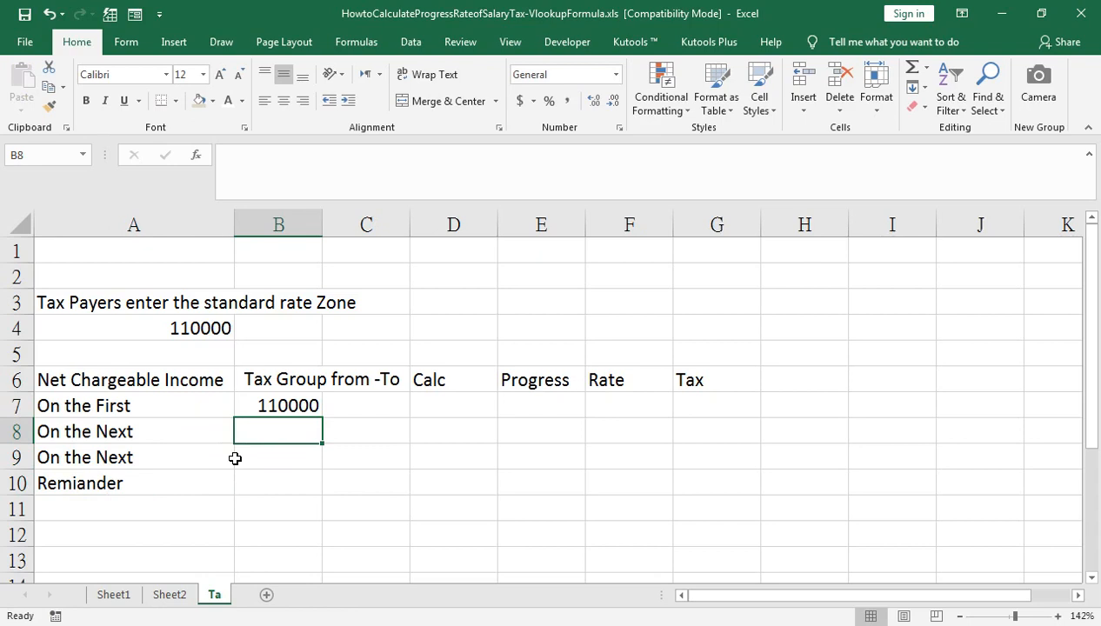
- Enter 40000 in Progress cell E7 and fill it down through cell E9
key(Right)
key(Right)
key(Up)
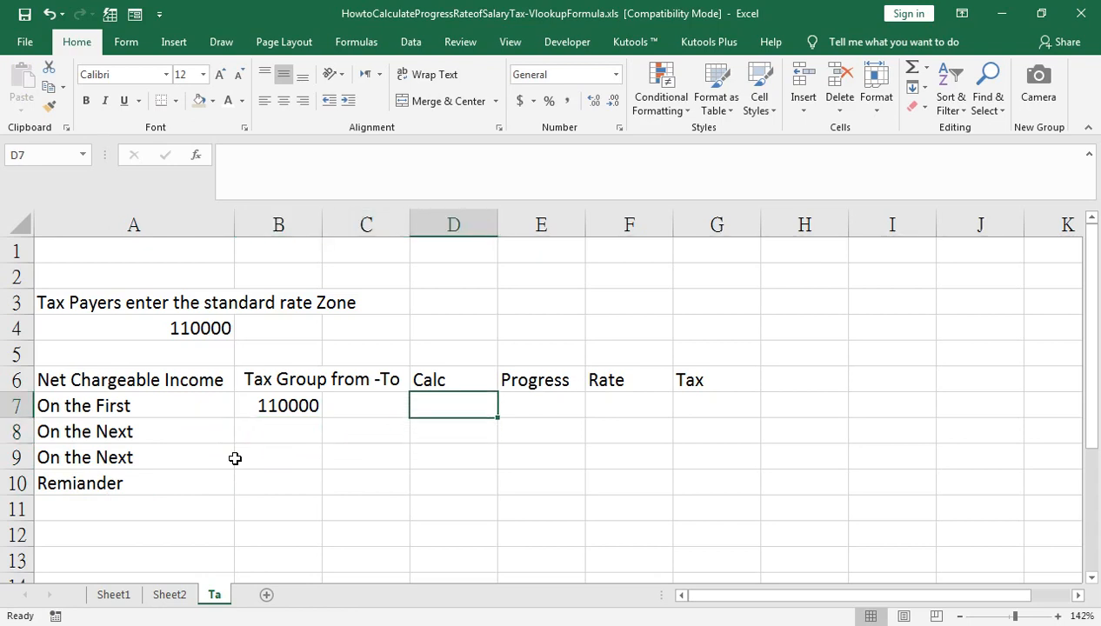
key(Right)
text(40000)
key(Return)
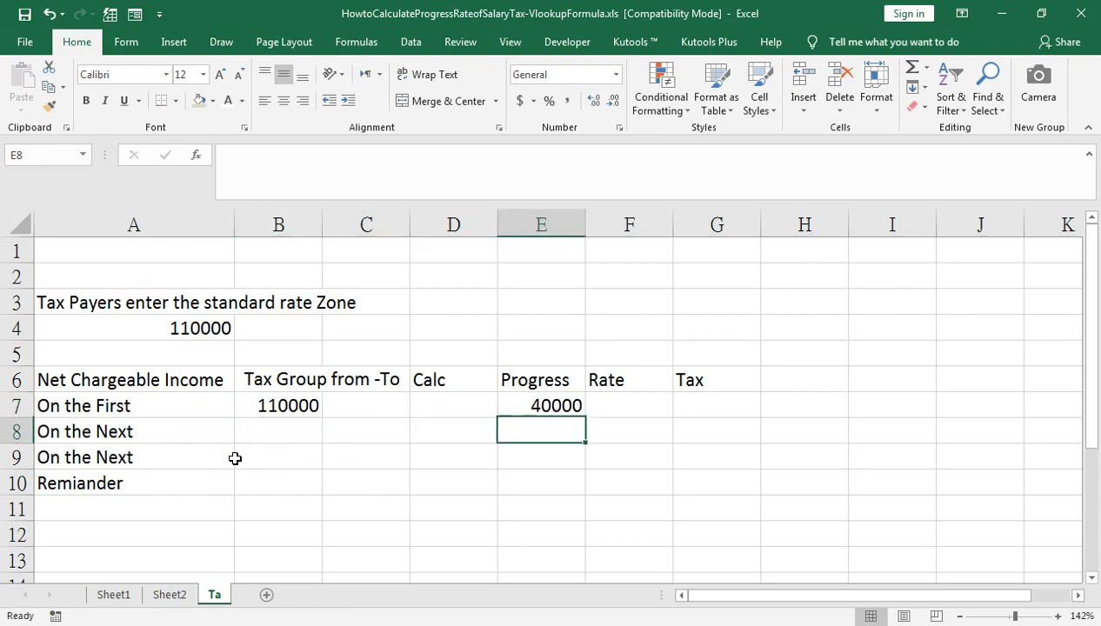
key(Up)
key(shift+Down)
key(shift+Down)
key(ctrl+d)
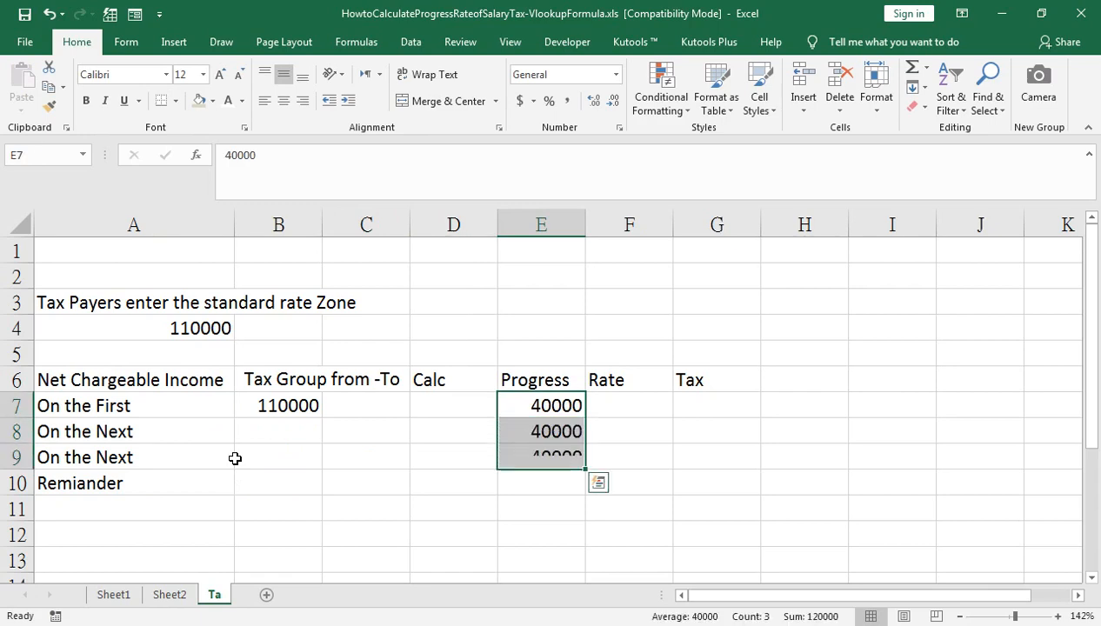
- Enter the rates 2% in cell F7 and 7% in cell F8
key(Right)
text(2%)
key(Return)
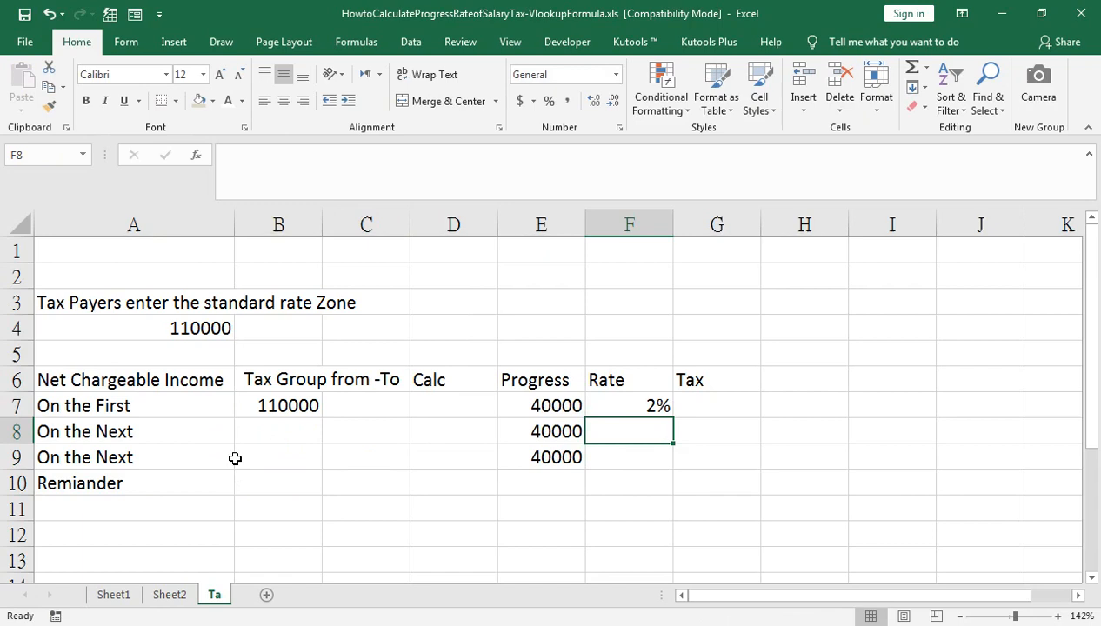
text(&)
key(BackSpace)
text(&7)
key(BackSpace)
key(BackSpace)
text(7)
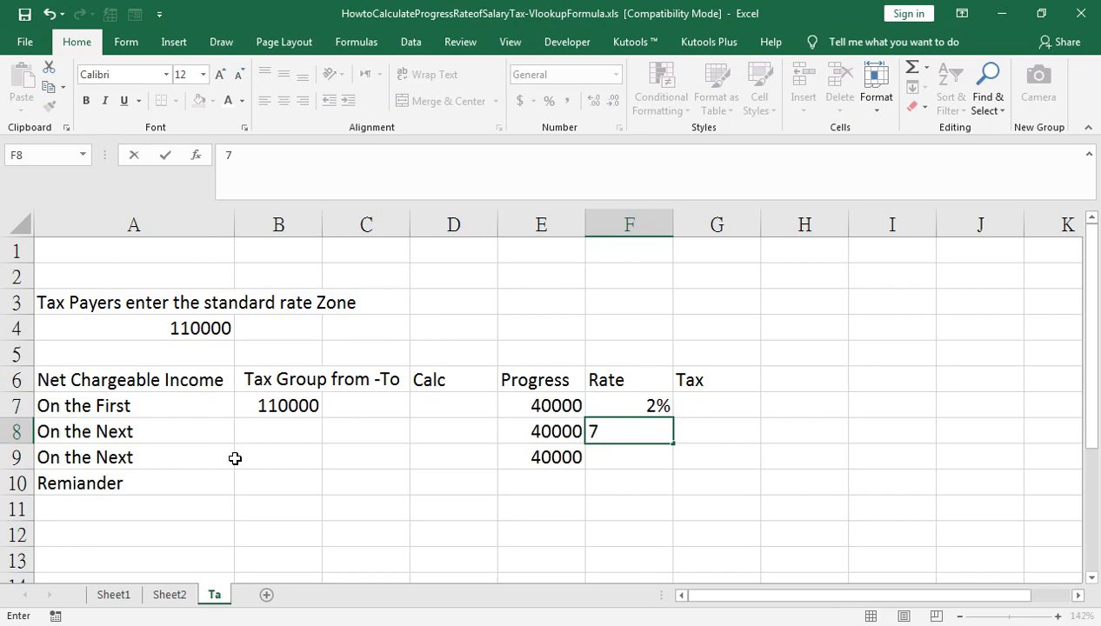
text(%)
key(Return)
- Enter the rates 12% in cell F9 and 17% in cell F10
text(12^)
key(BackSpace)
text(%)
key(Return)
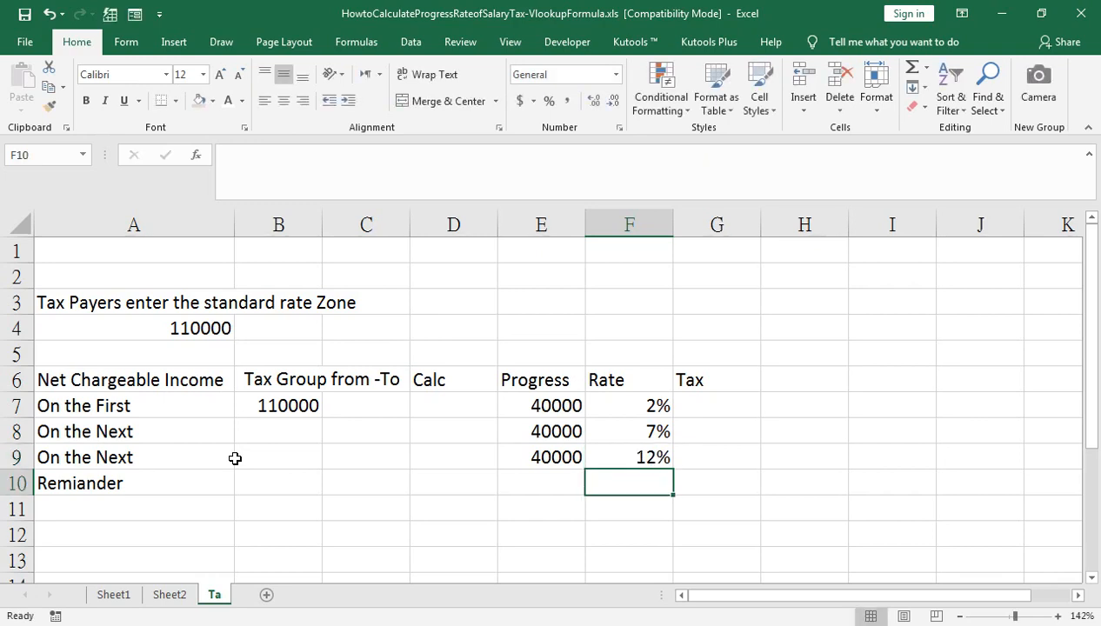
text(17%)
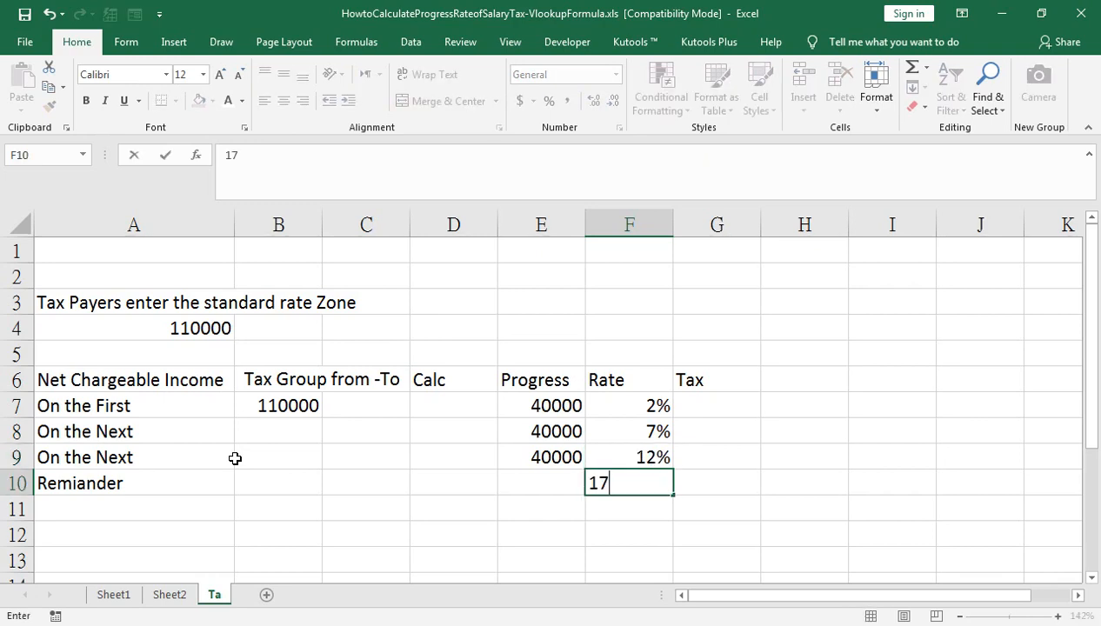
key(Return)
- Enter the formula =B7+E7 in cell C7 to calculate the first tax group's upper limit
key(Up)
key(Up)
key(Up)
key(Up)
key(Left)
key(Left)
key(Left)
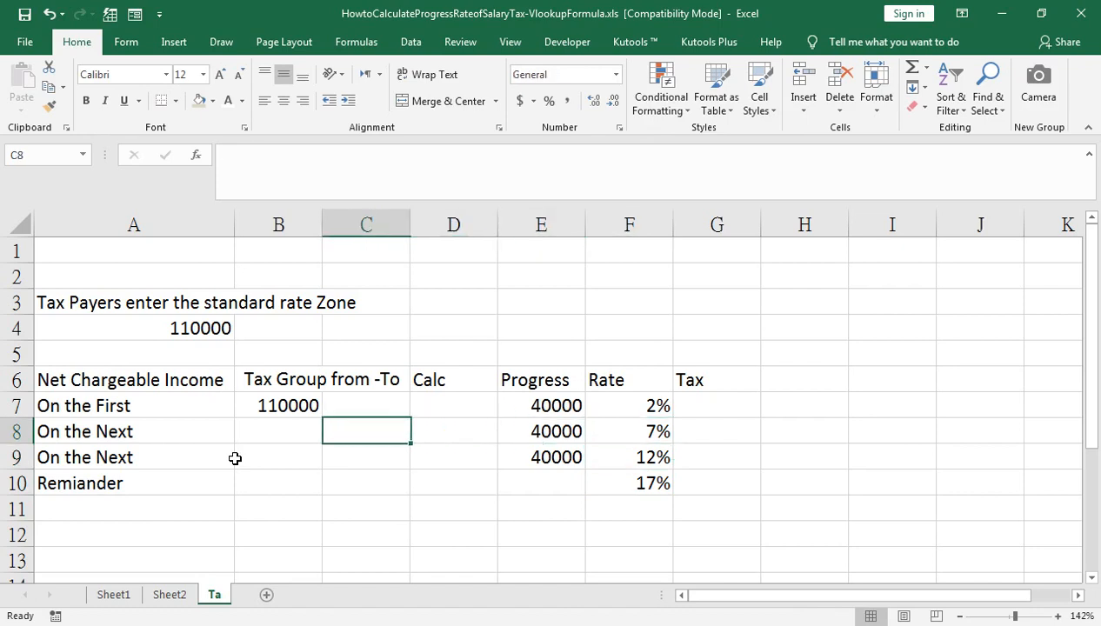
text(+)
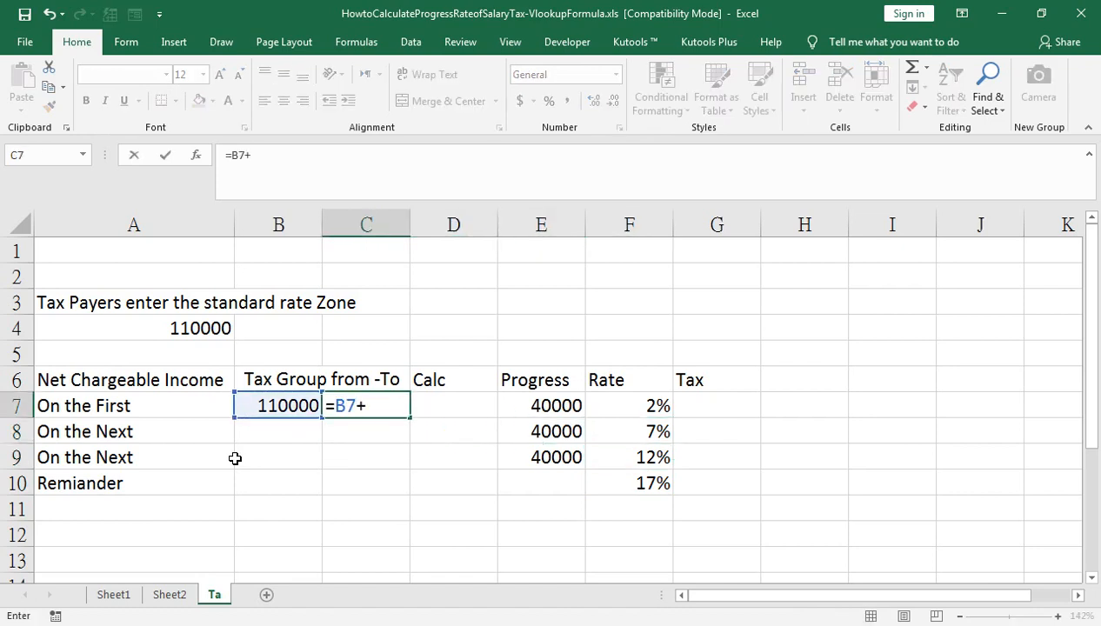
text(E7)
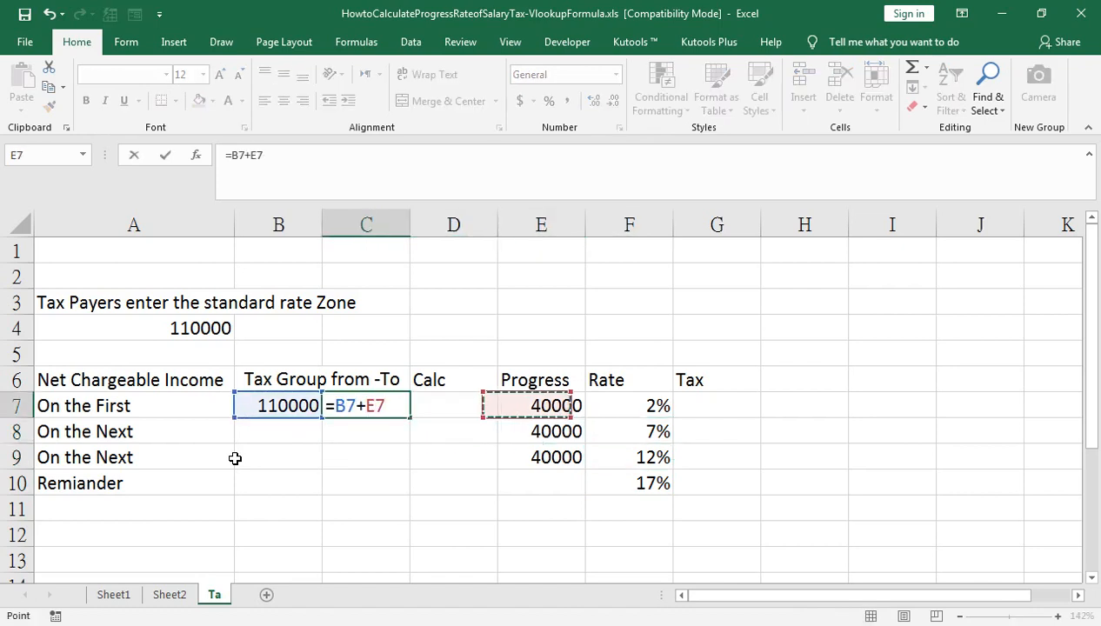
key(Return)
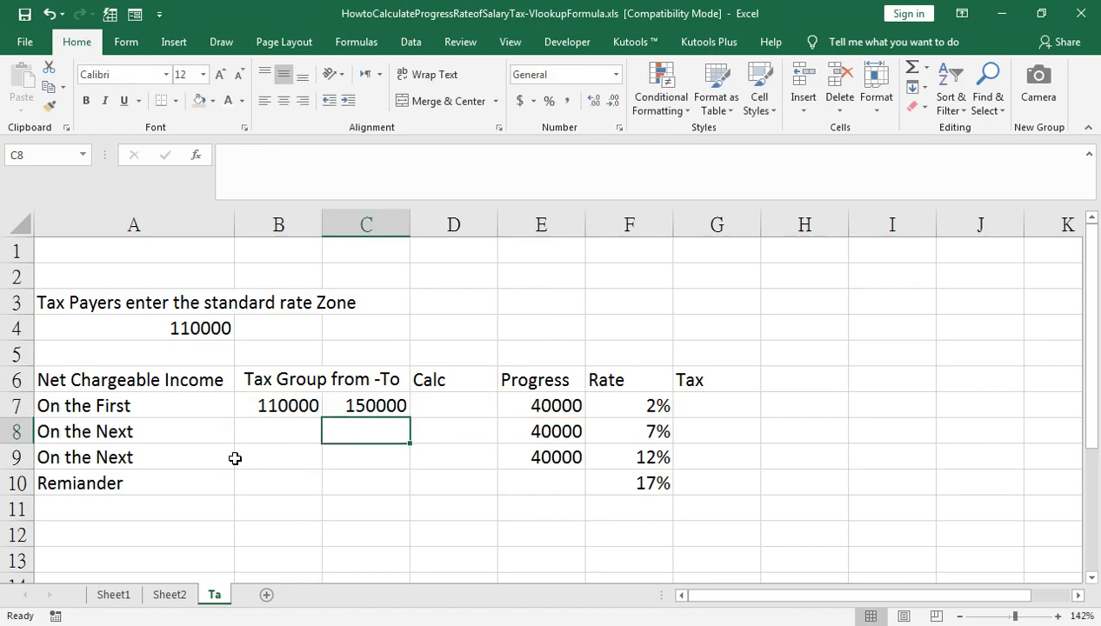
- Enter the formula =C7 in cell B8 so the second group starts at the first group's upper limit
key(Left)
text(=)
key(Right)
key(Up)
text(+)
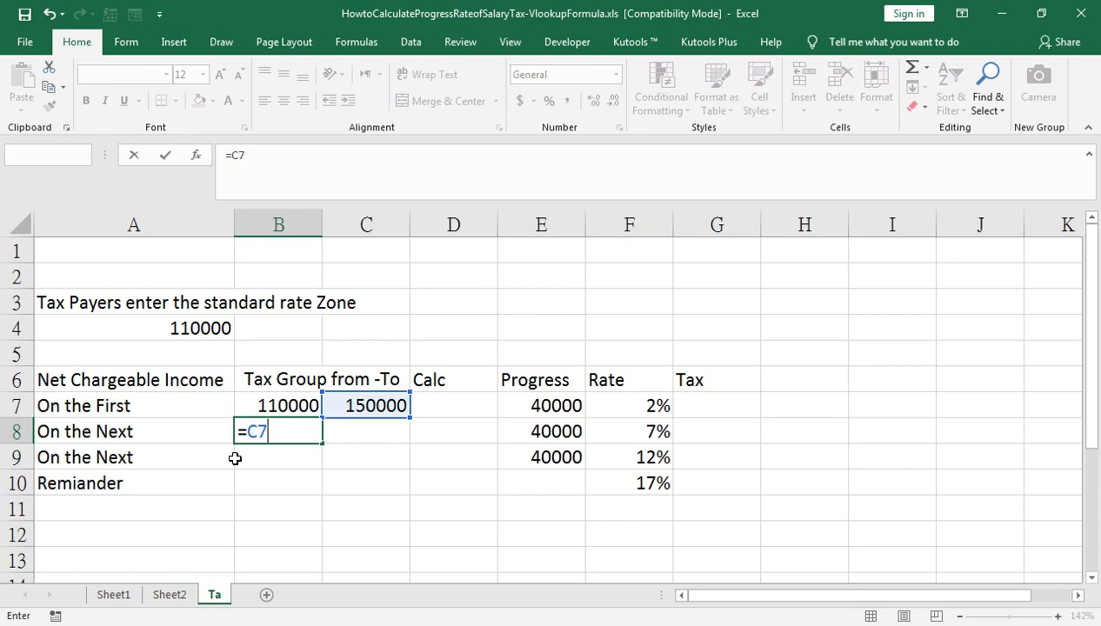
key(Return)
- Enter the formula =B8+E8 in cell C8 for the second group's upper limit
key(Up)
key(Right)
text(=)
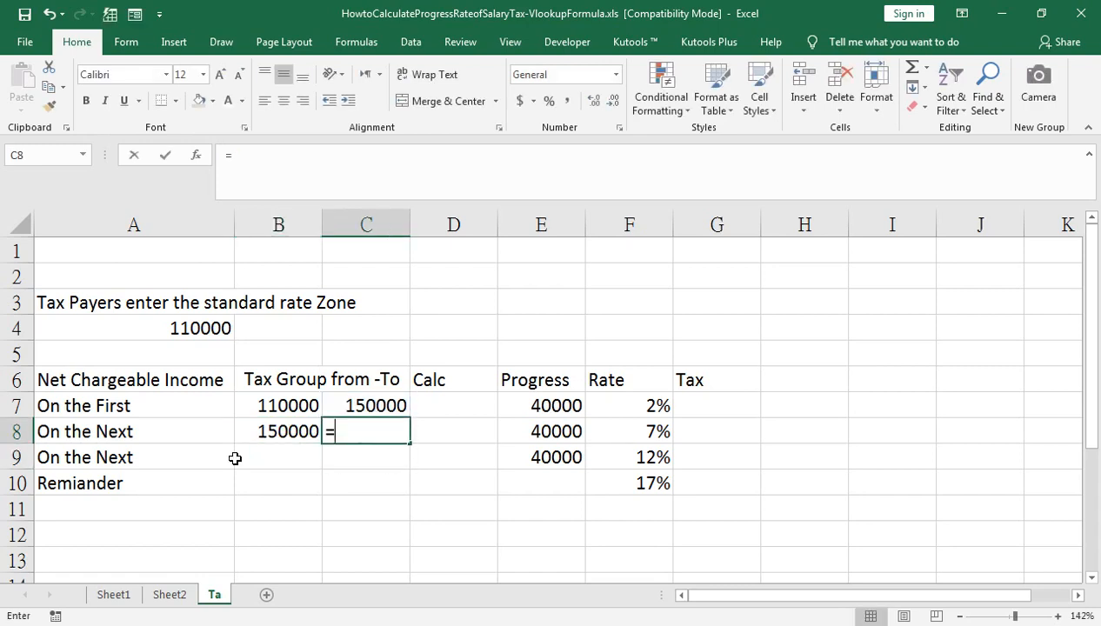
key(Left)
text(+)
key(Right)
key(Right)
key(Return)
- Link cell B9 to the second group's upper limit with the formula =C8
key(Left)
text(=)
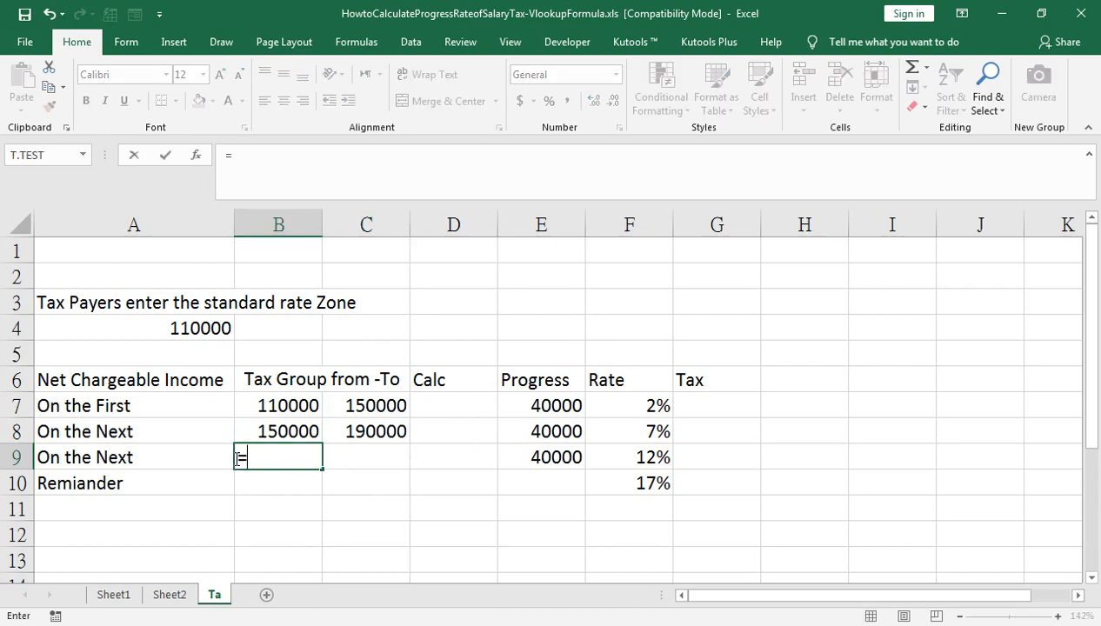
key(Up)
key(Right)
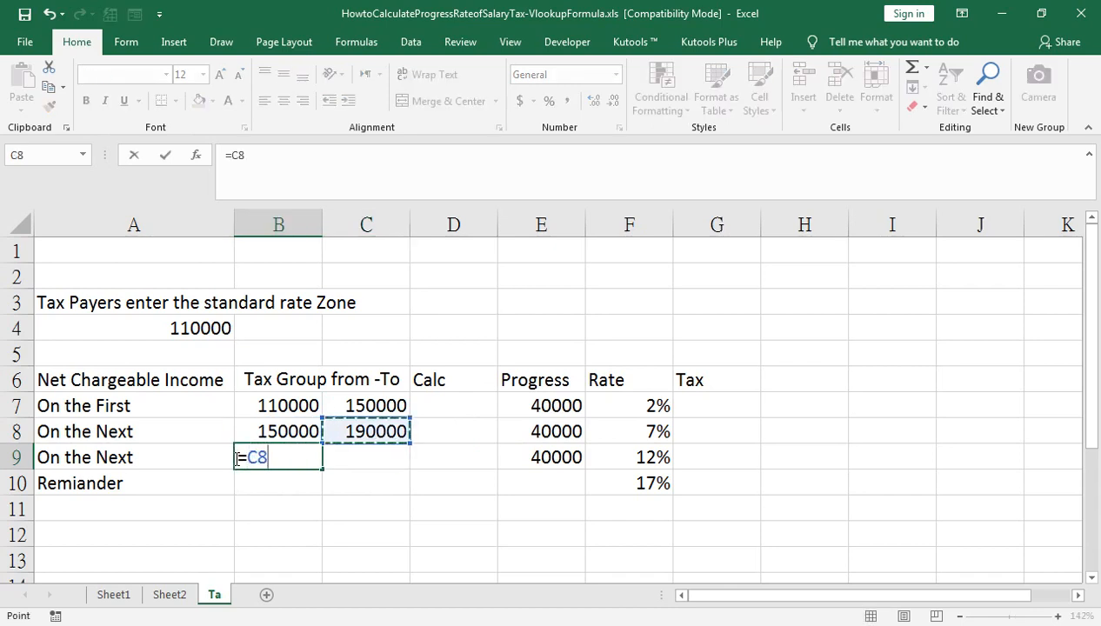
key(Return)
- Enter the formula =B9+E9 in cell C9 for the third group's upper limit
key(Right)
key(Up)
text(=)
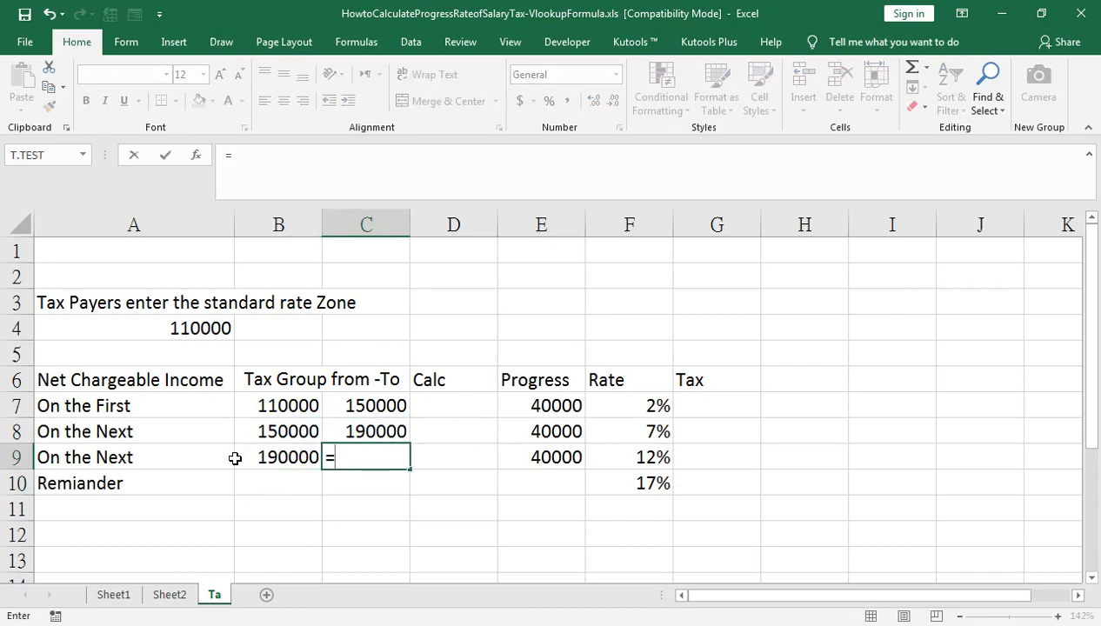
key(Left)
text(+)
key(Right)
key(Right)
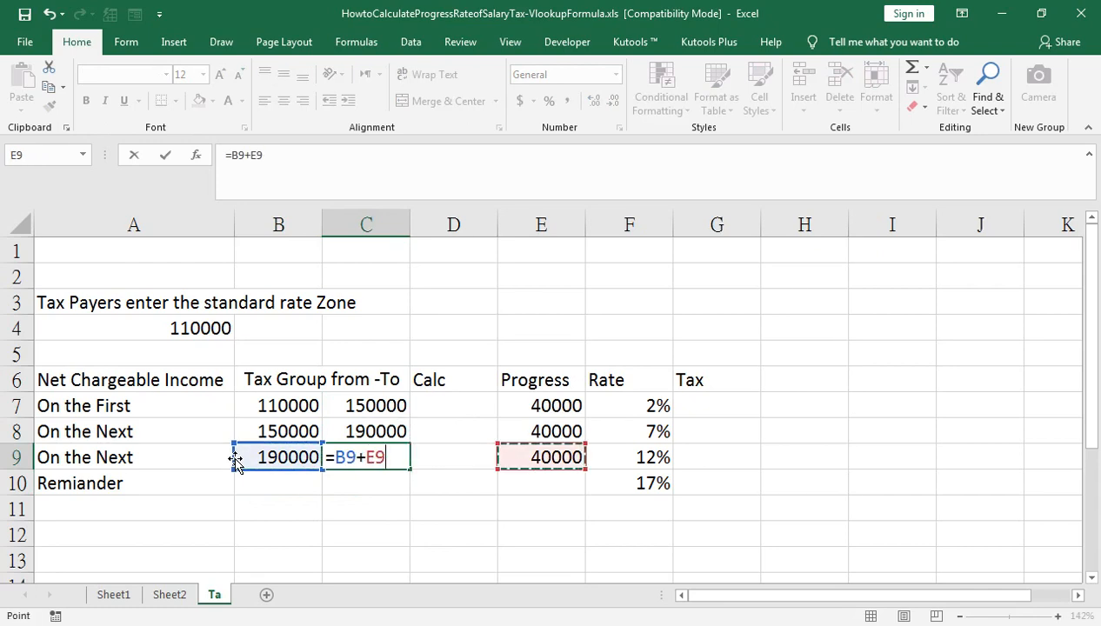
key(Return)
- Link cell B10 in the remainder row to the third group's upper limit with the formula =C9
key(Left)
text(=)
key(Up)
key(Right)
key(Return)
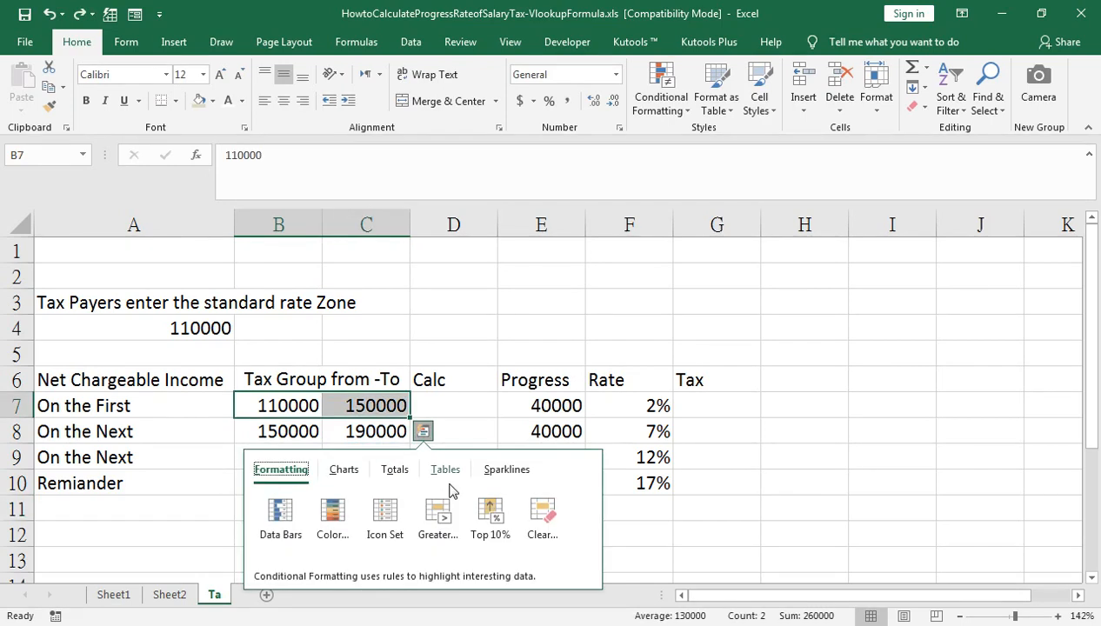
- Enter the tax formula =E7*F7 in cell G7 and fill it down through cell G9
click(683, 406)
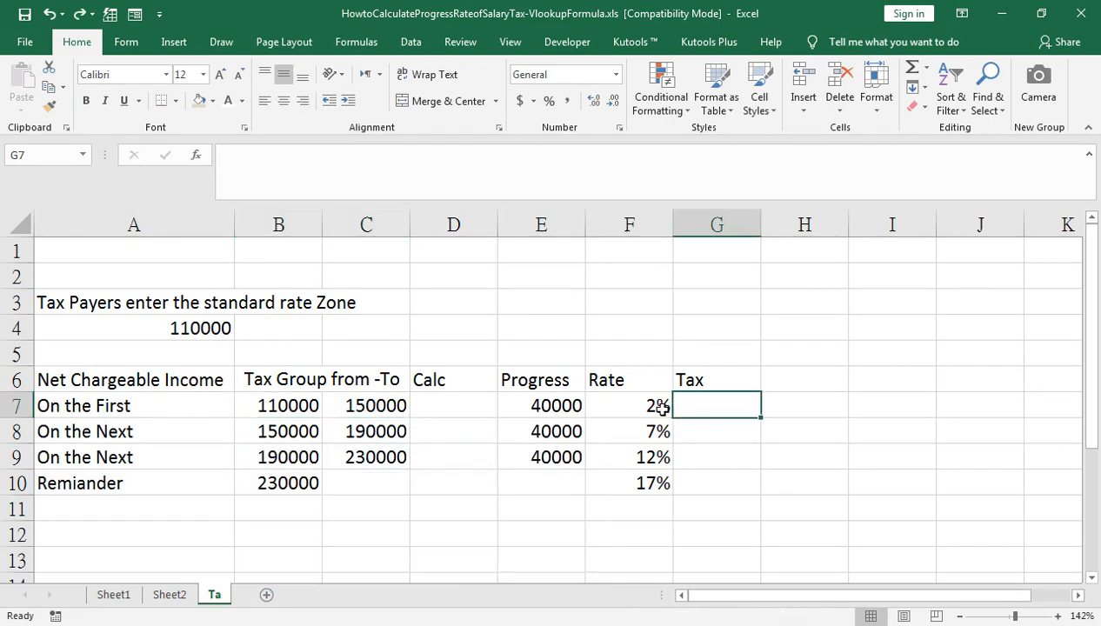
text(=)
click(580, 406)
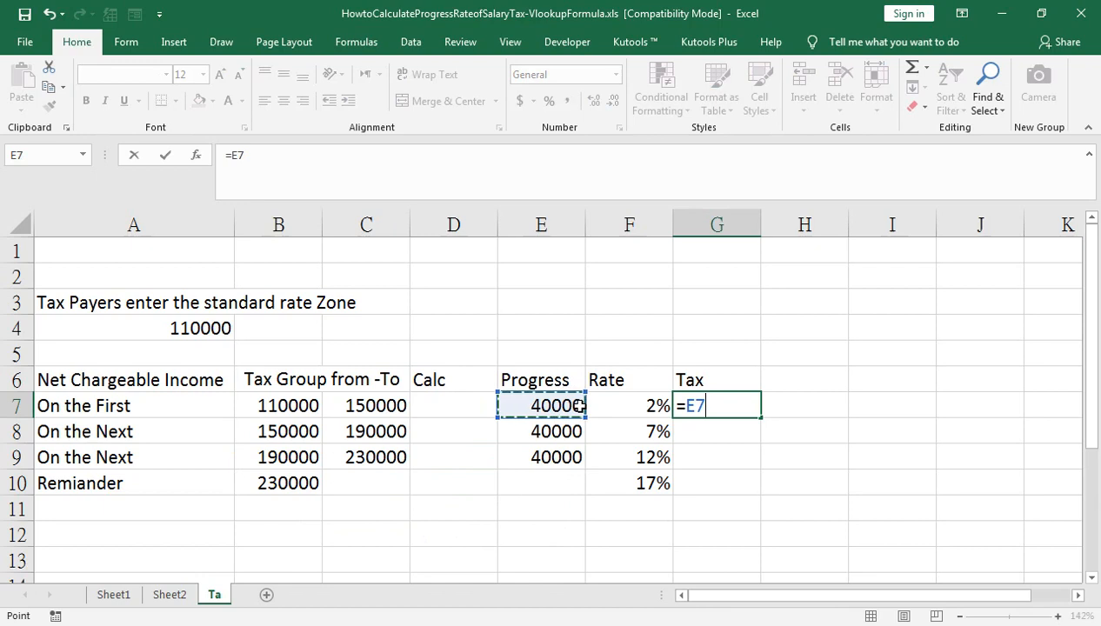
text(*)
key(Left)
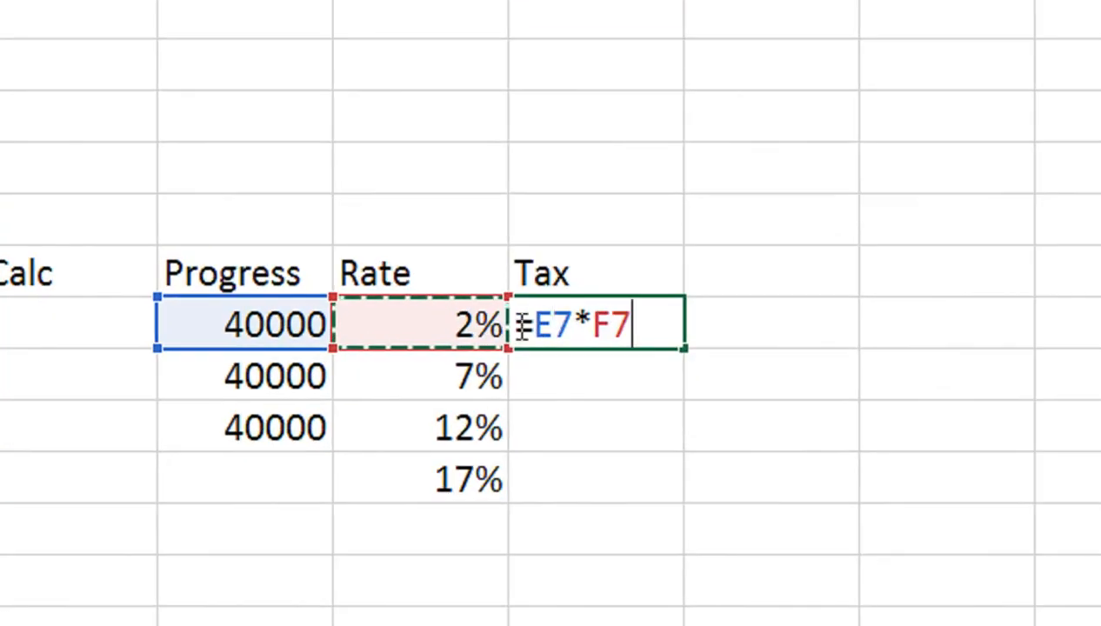
key(Return)
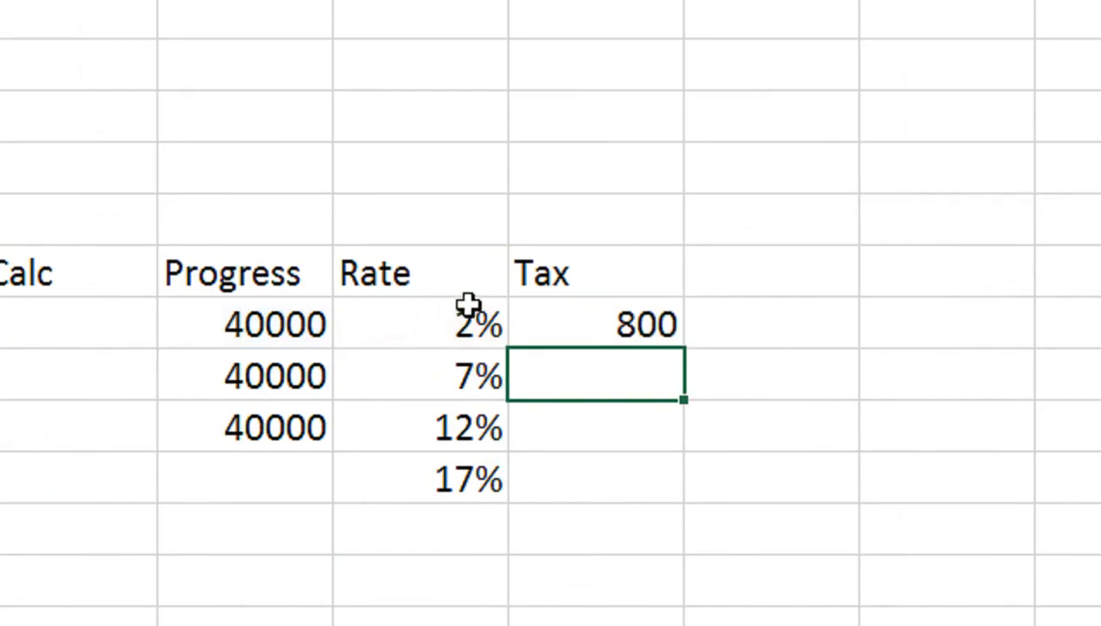
click(661, 320)
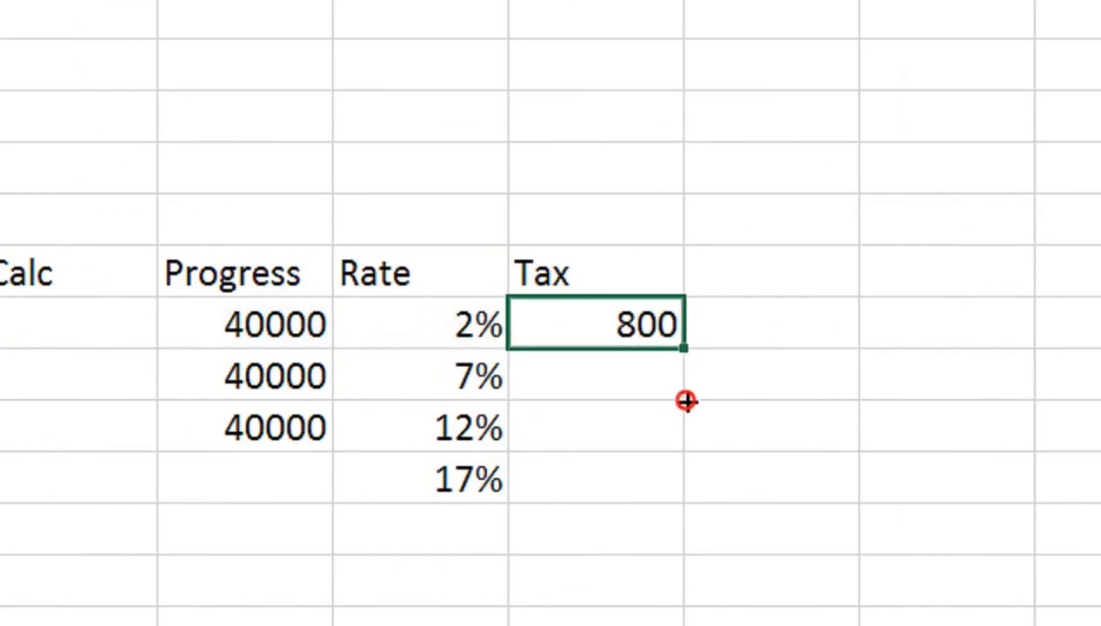
drag(687, 401, 686, 437)
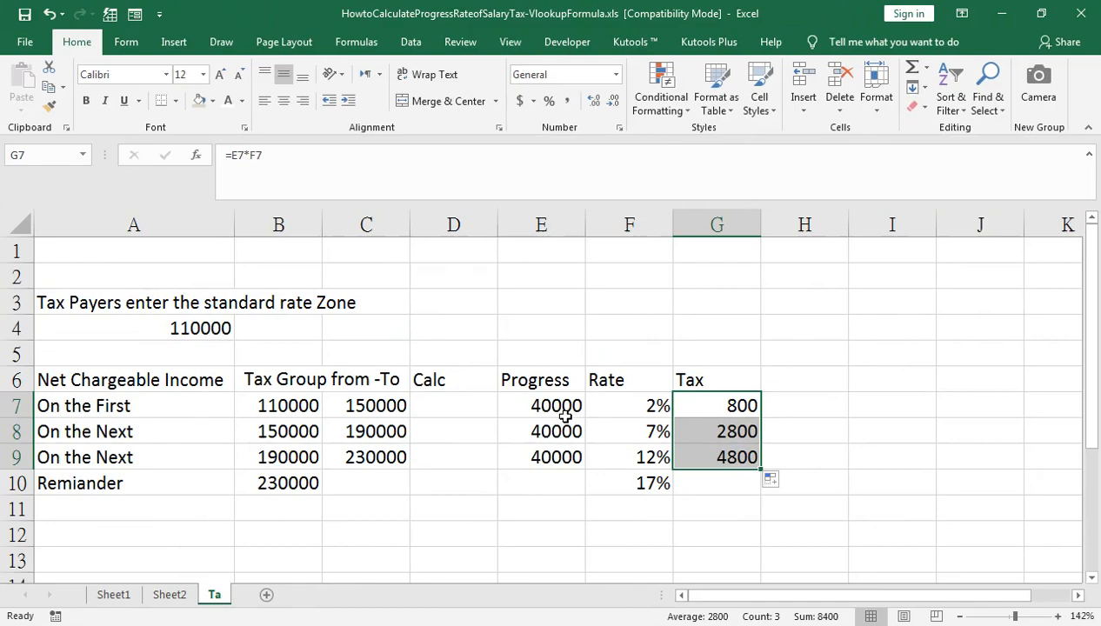
- Enter the label "SALARY PER YEAR" in cell A12
double_click(120, 536)
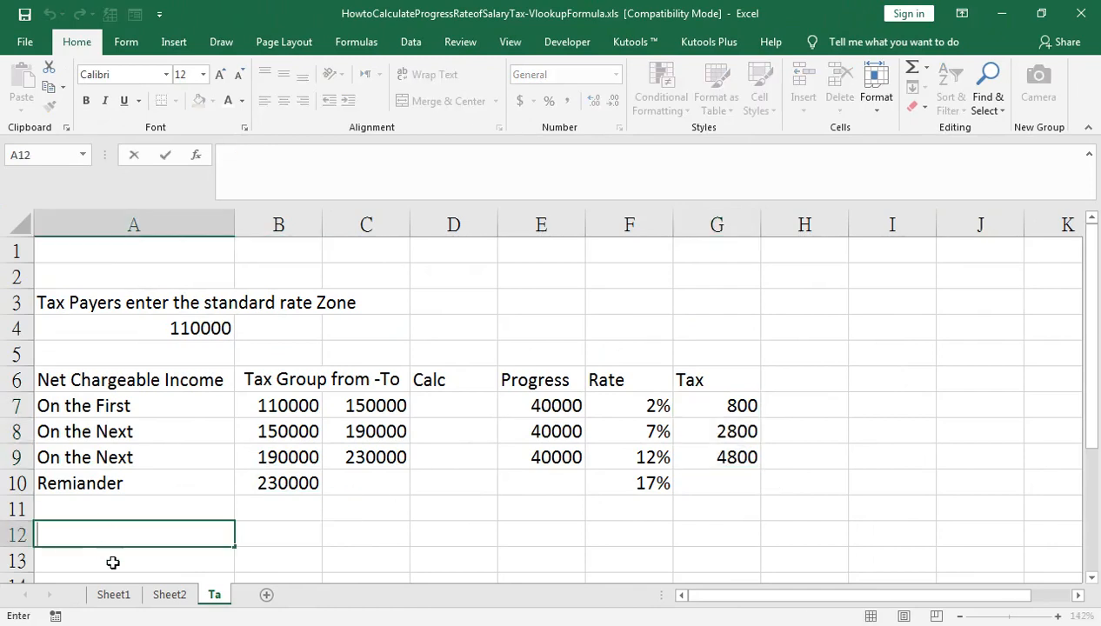
key(Escape)
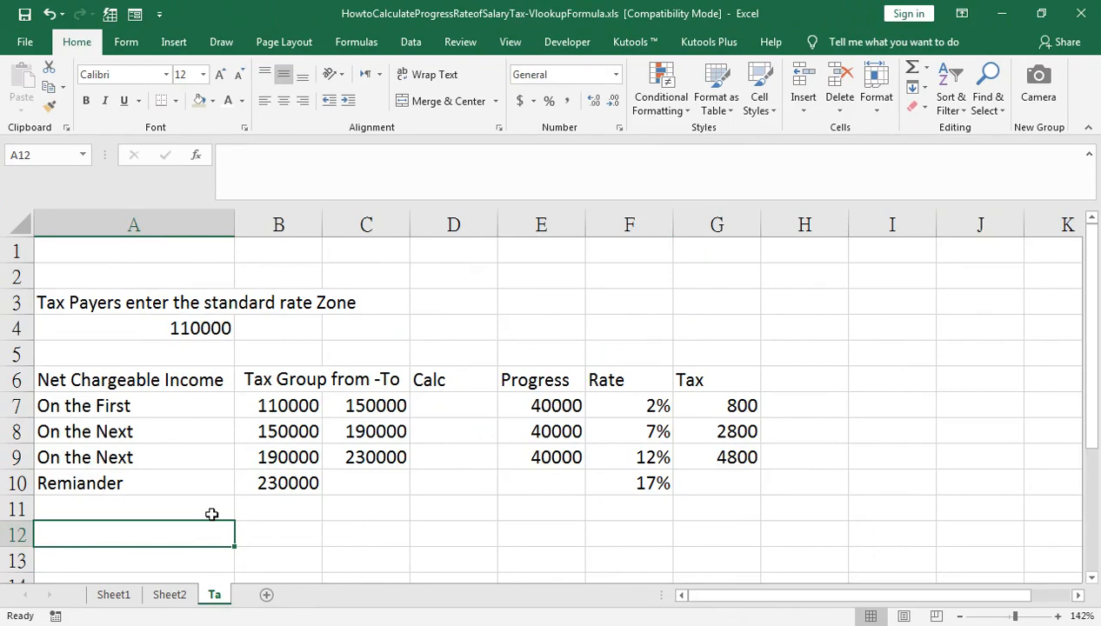
text(SALE)
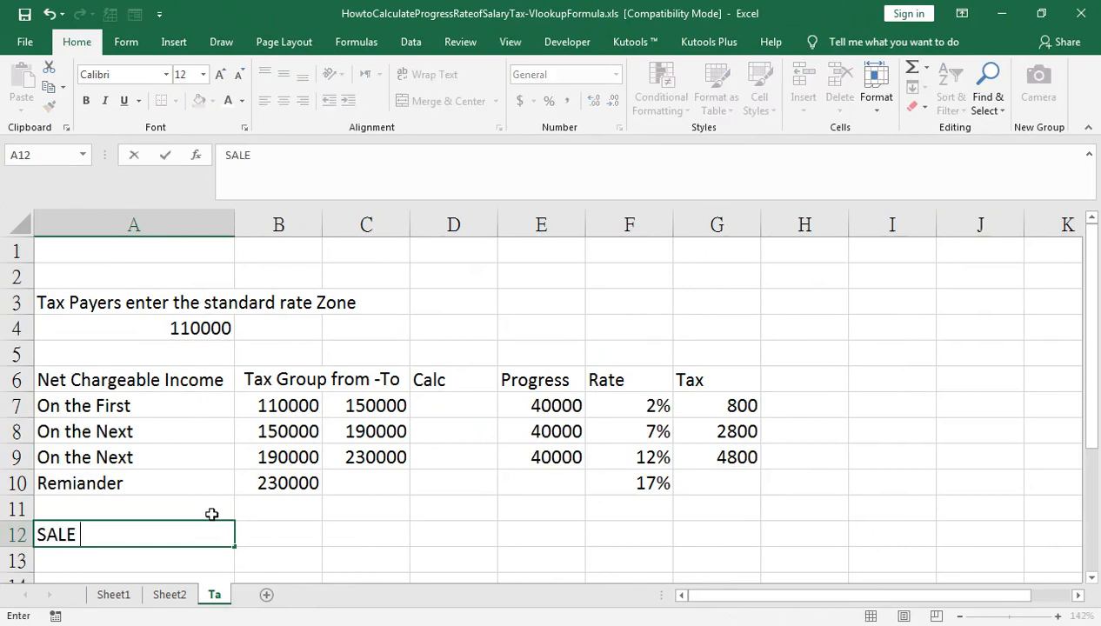
text(RY PER YEAR)
key(Return)
- Center the "SALARY PER YEAR" label in cell A12 and make it bold
key(Up)
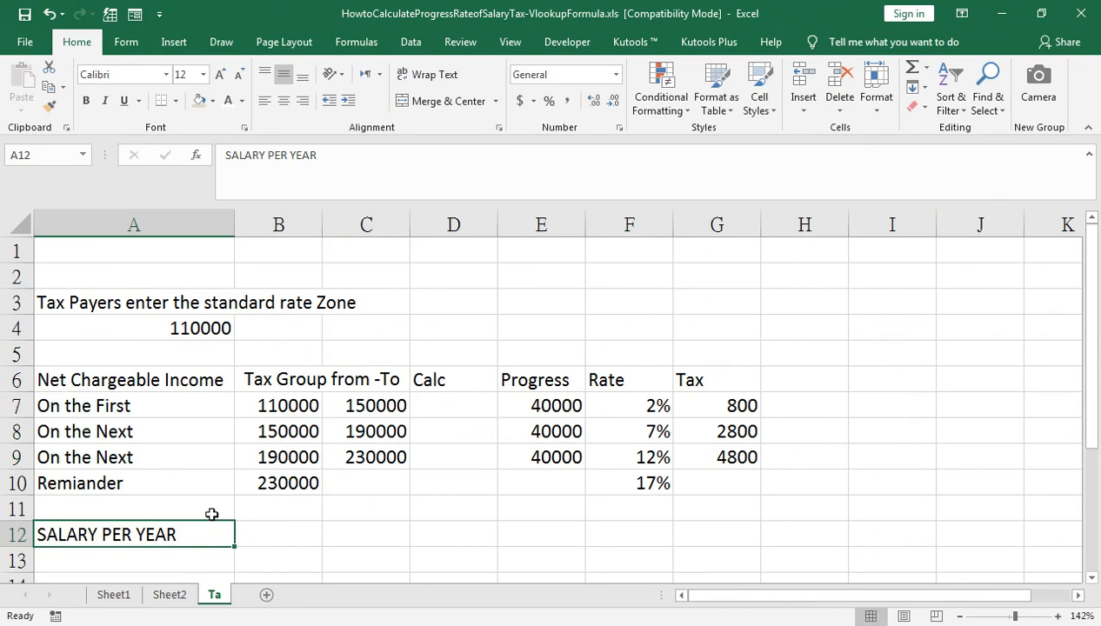
click(282, 100)
click(86, 100)
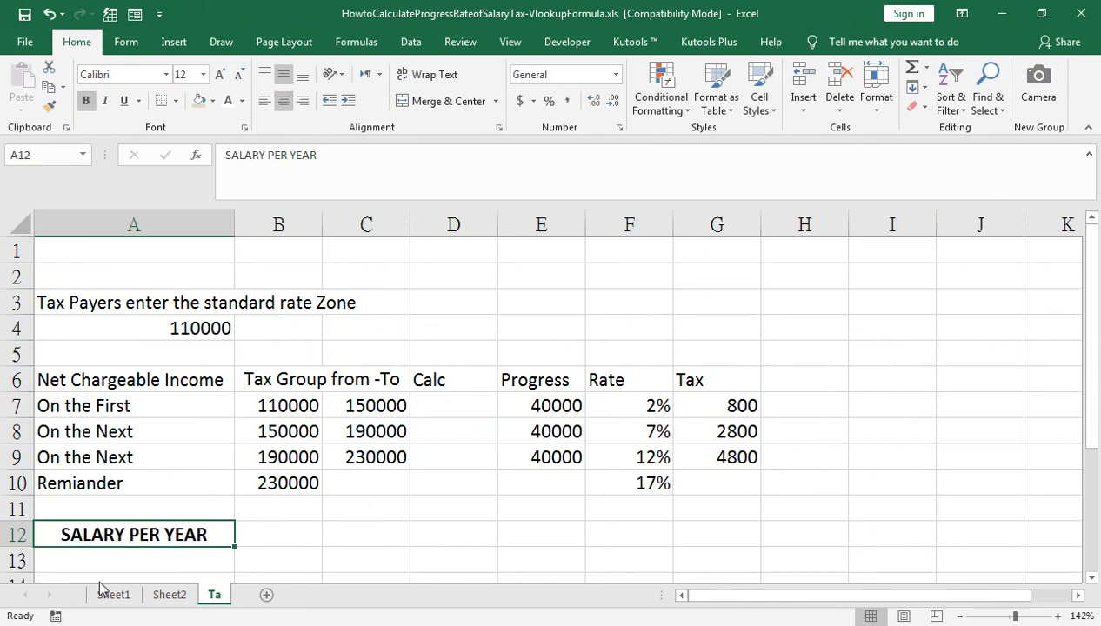
click(96, 561)
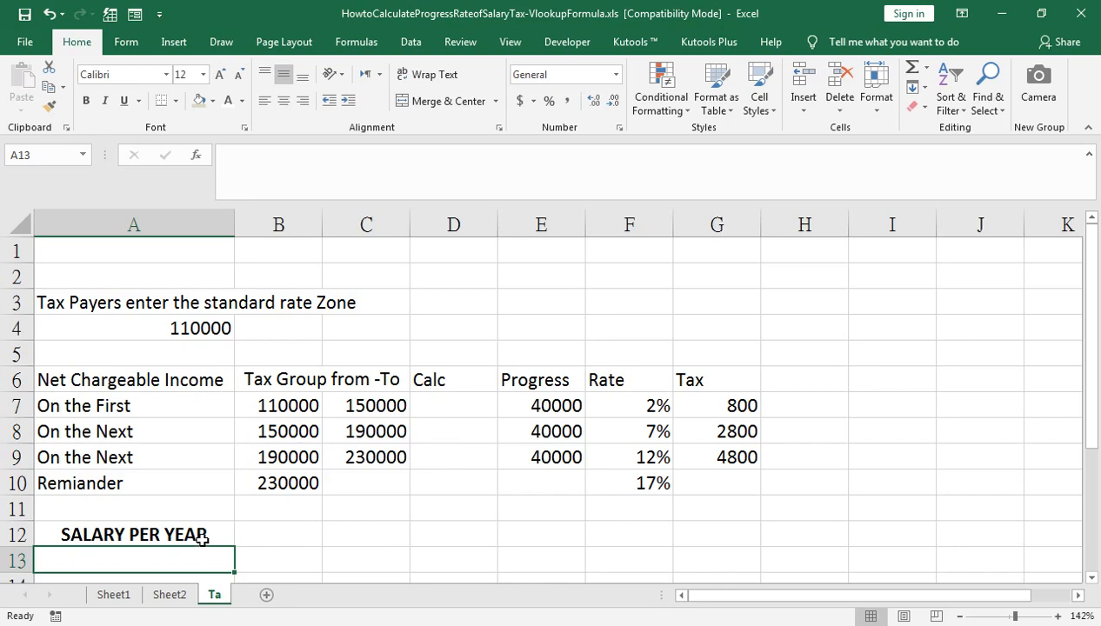
- Enter the label "Tax Group" in cell A15
scroll(176, 523, down, 1)
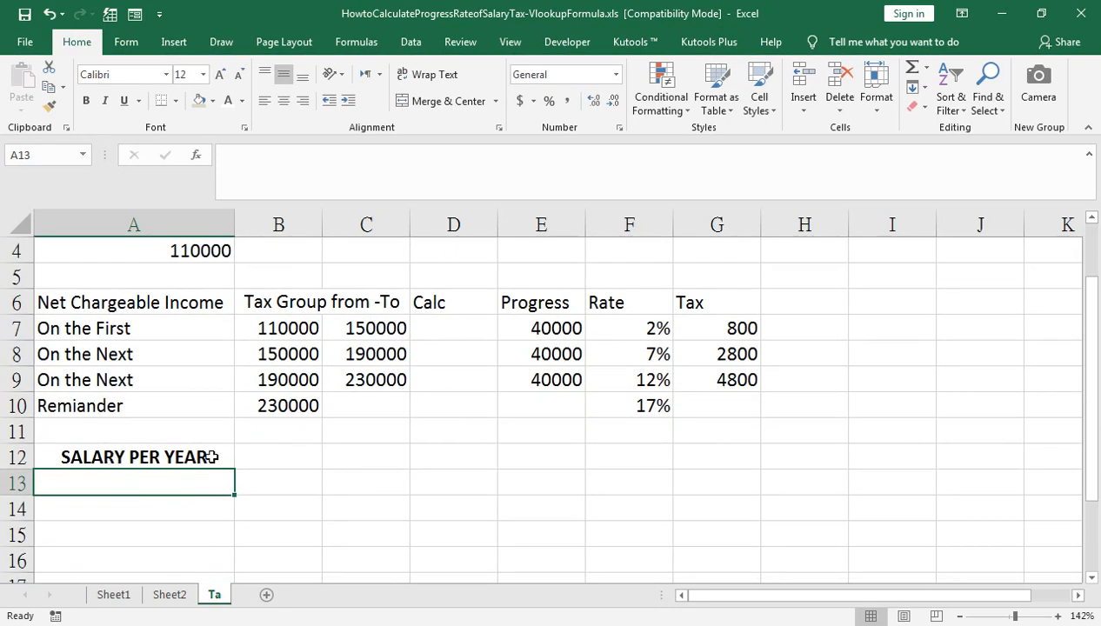
click(132, 518)
click(146, 529)
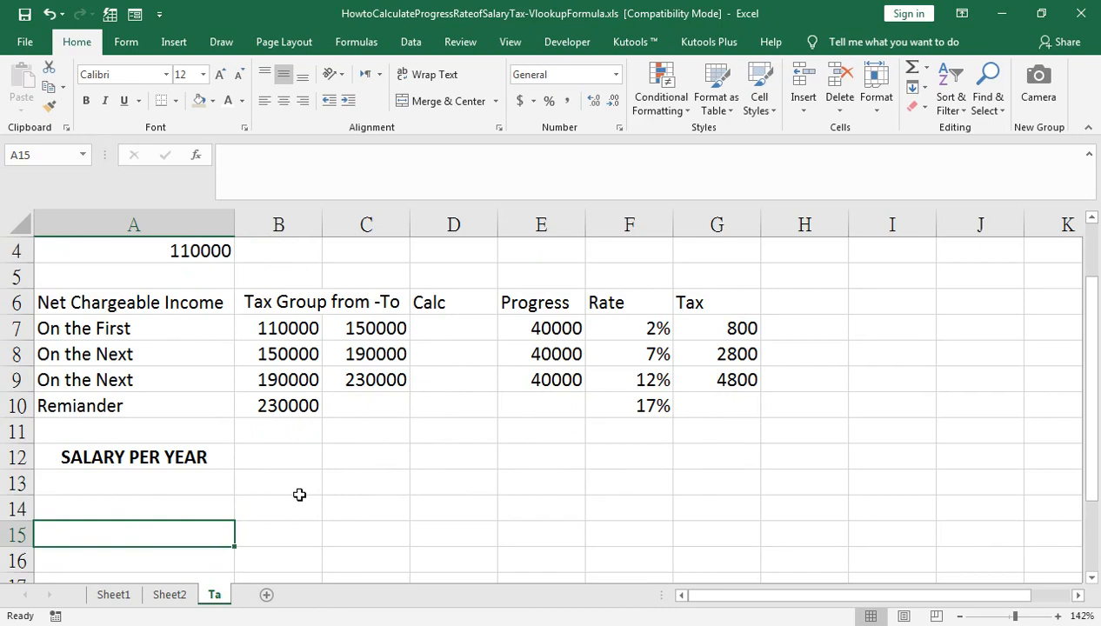
text(Tax Group)
key(Return)
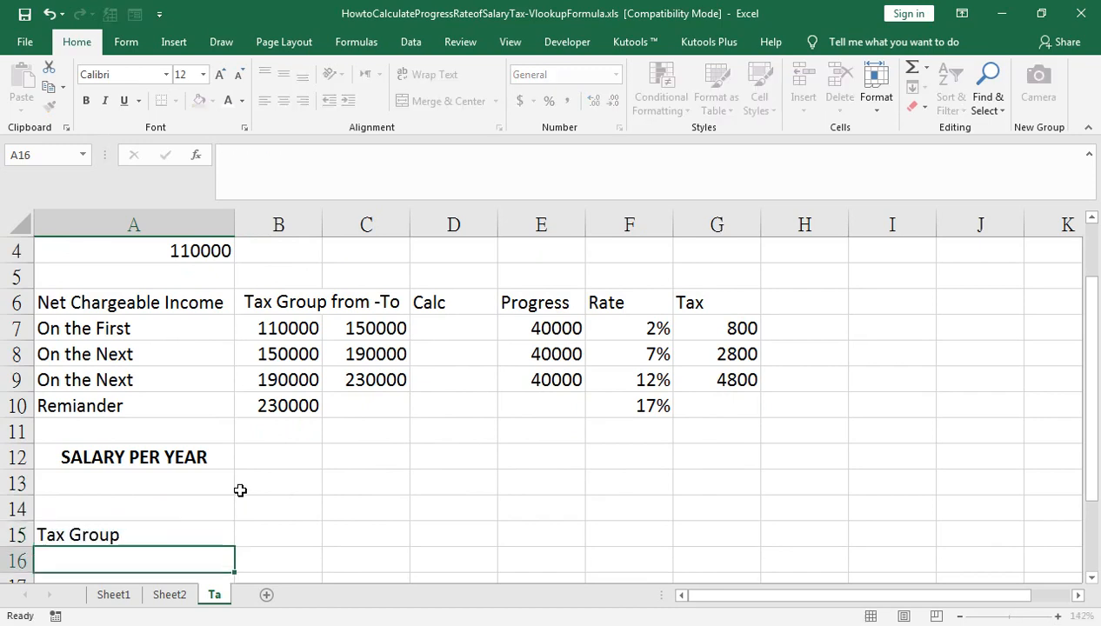
- Copy the formatting of the "SALARY PER YEAR" label in cell A12 onto cell A15
key(Up)
click(188, 453)
click(49, 105)
drag(131, 532, 307, 533)
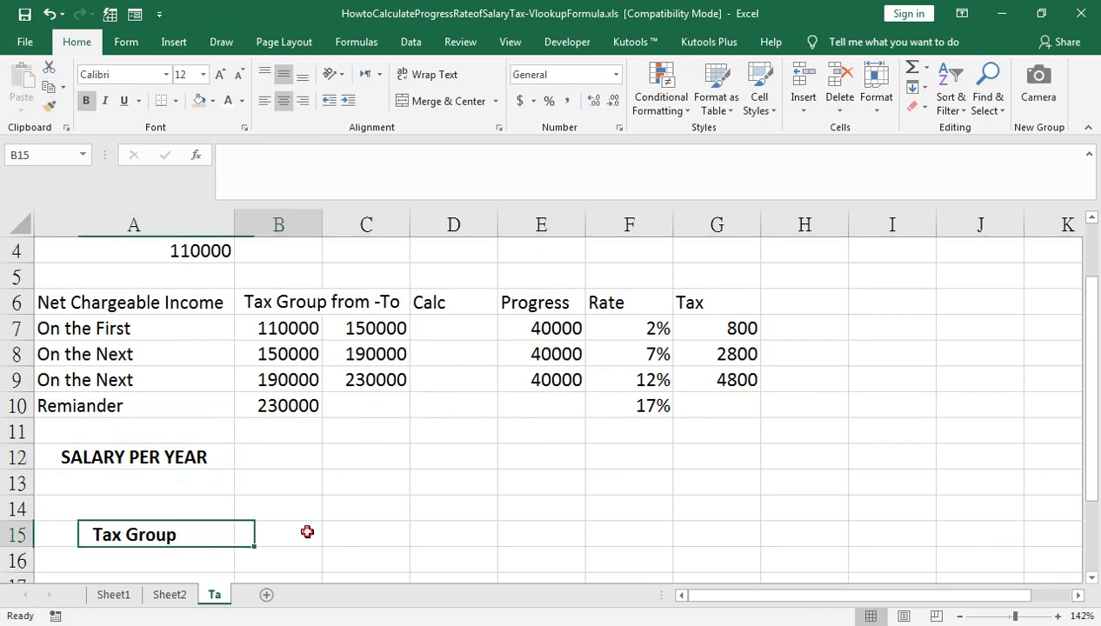
click(307, 532)
key(Left)
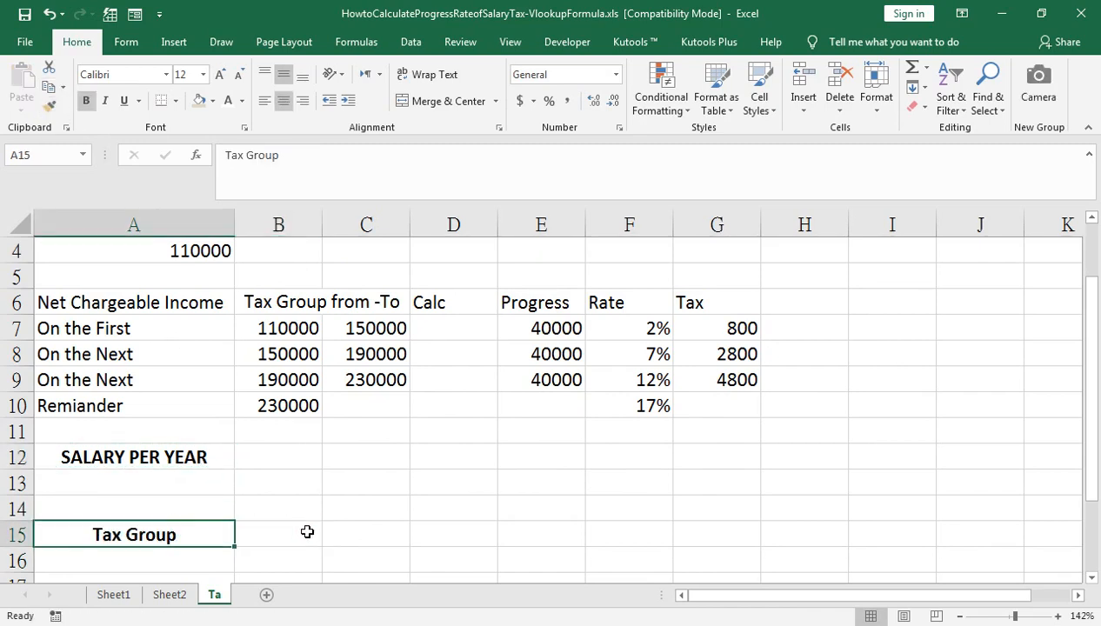
- Replace the label in cell A15 with "TAX GROUP" in capitals
text(TAX G)
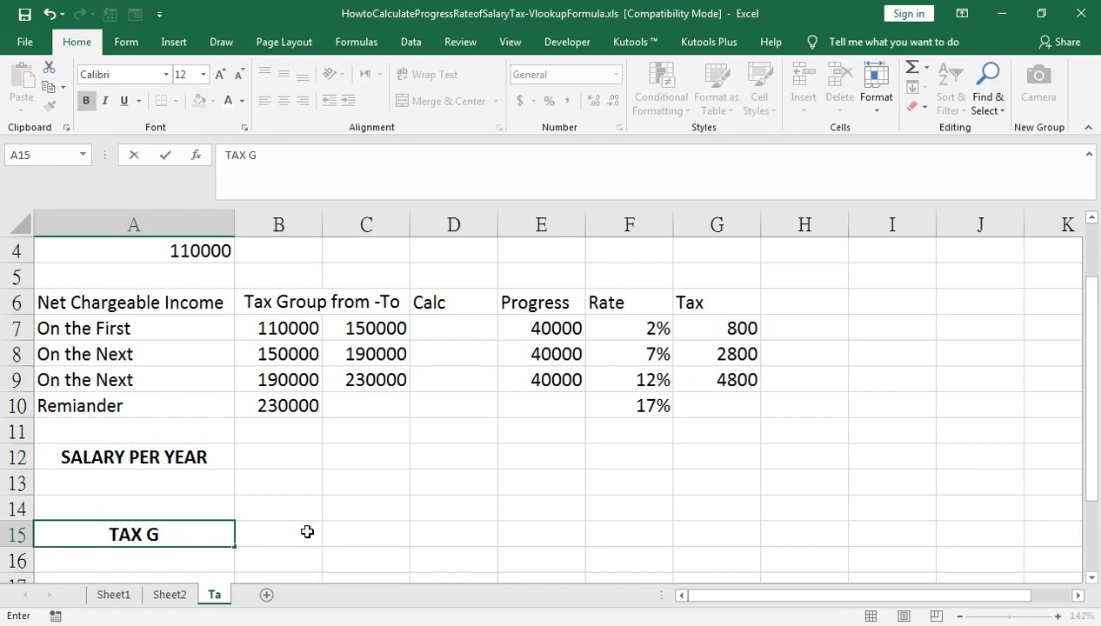
text(ROUP)
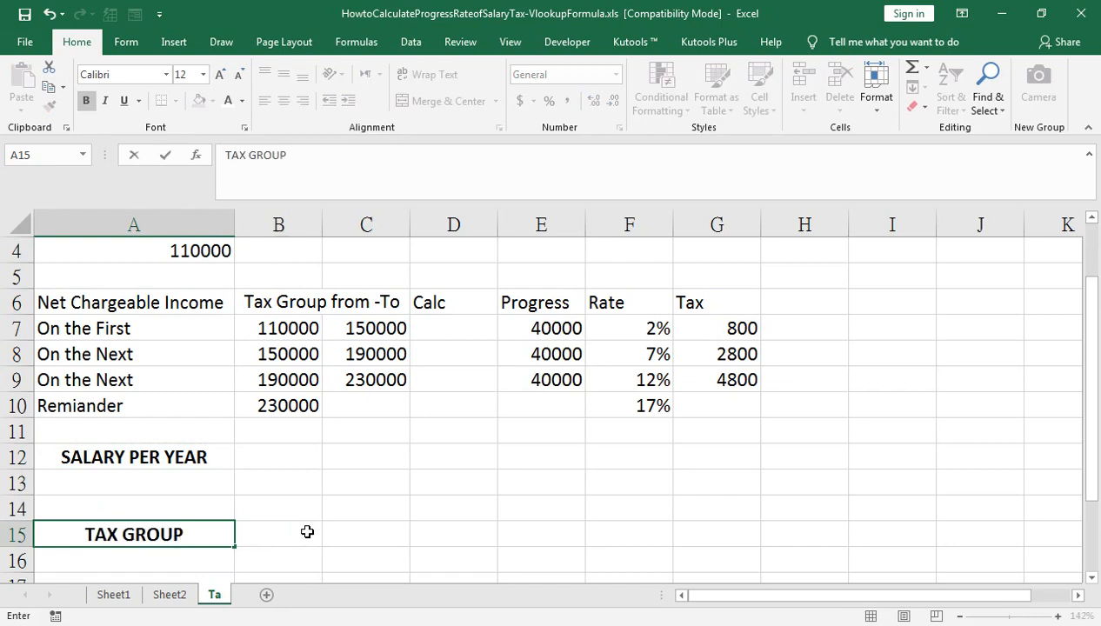
key(Return)
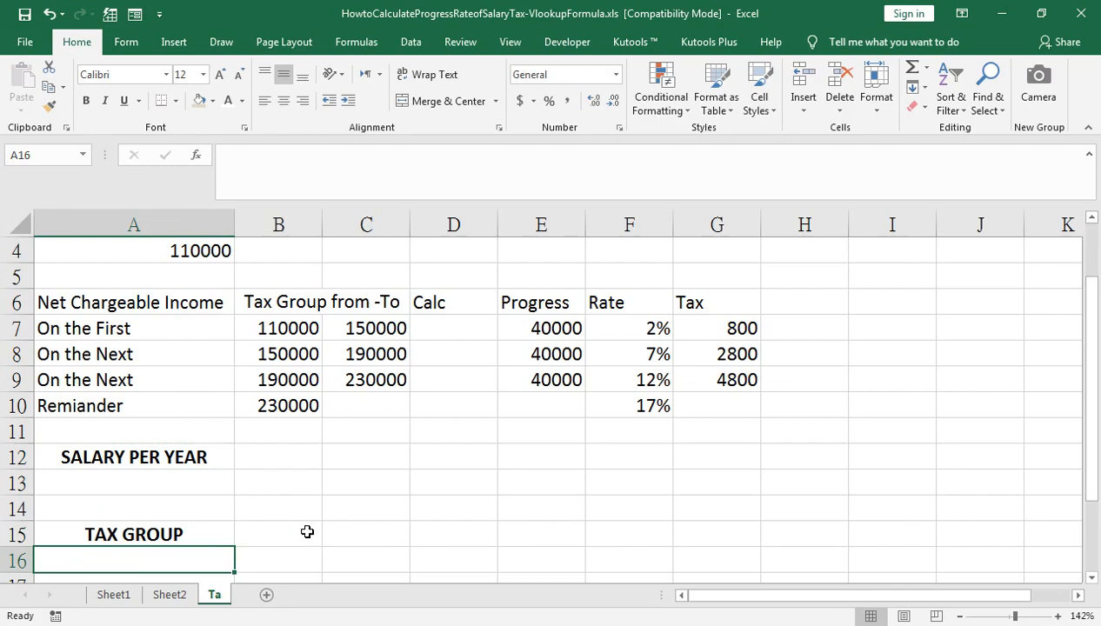
- Fill the label cells A12 and A15 with the tan background color
key(Up)
key(Up)
key(Up)
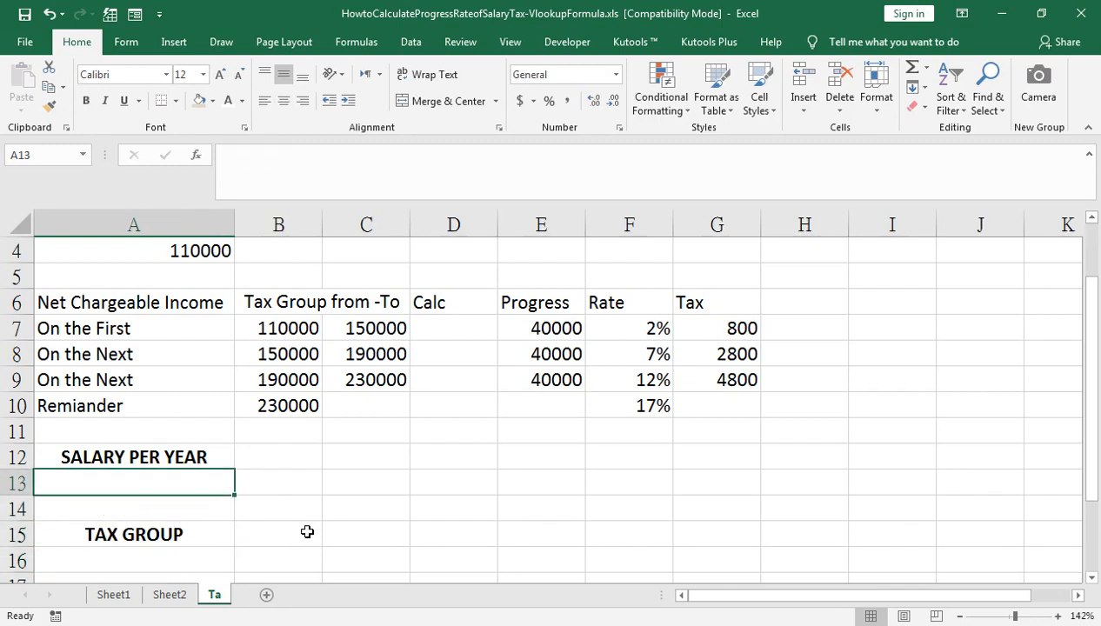
key(Right)
key(Left)
key(Up)
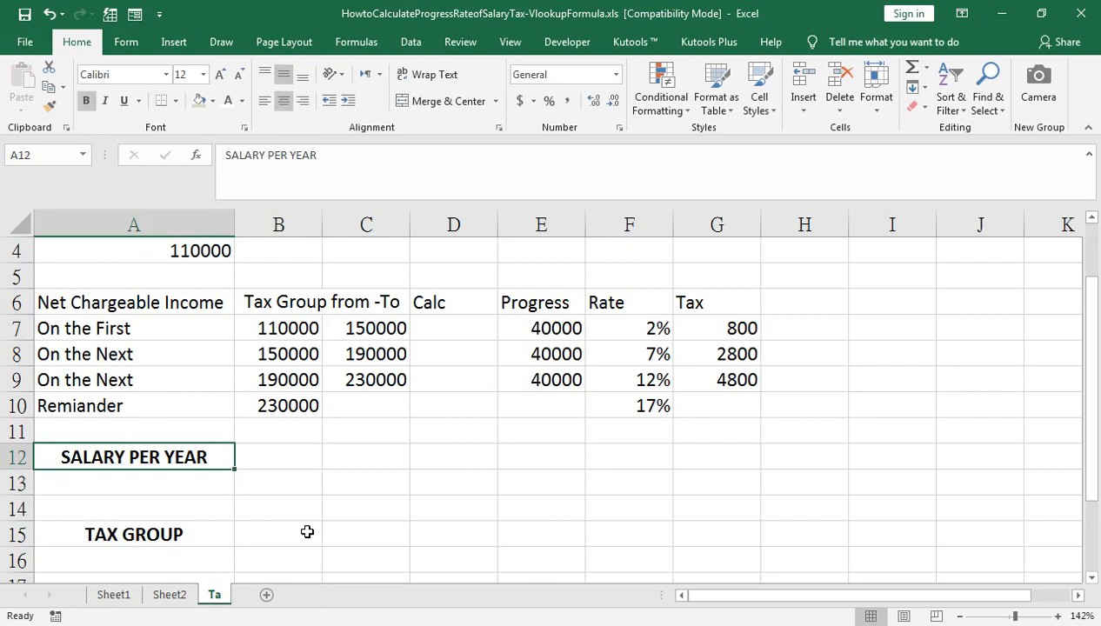
ctrl+click(144, 533)
click(199, 101)
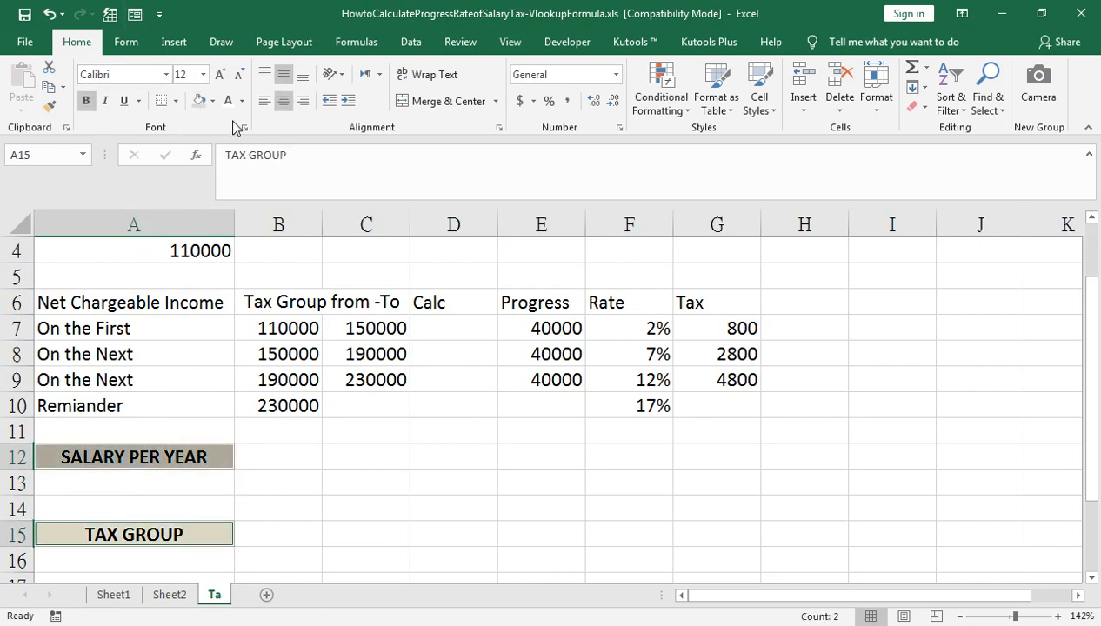
click(140, 500)
- Enter the label "TAX" in cell C12
click(363, 455)
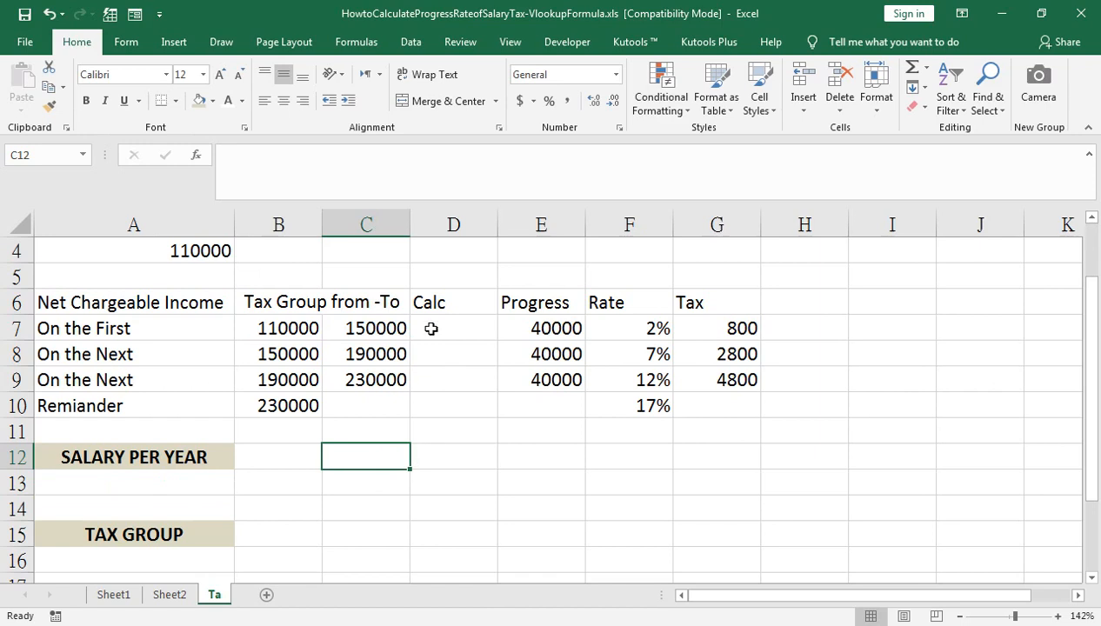
text(t)
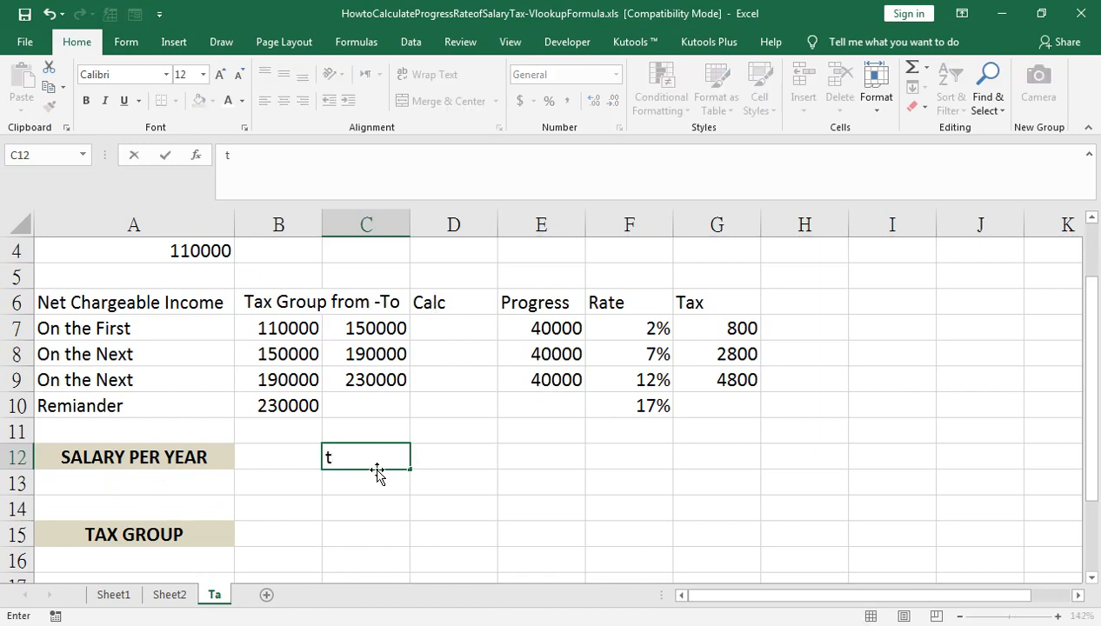
text(TAX)
key(Tab)
key(shift+Tab)
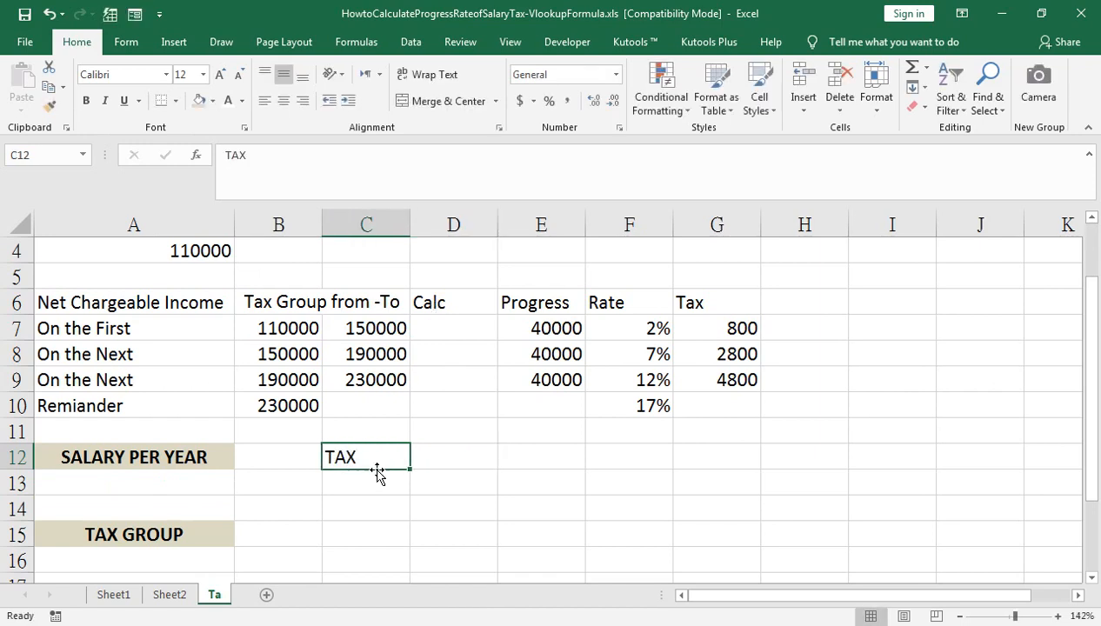
- Copy the formatting of the "SALARY PER YEAR" label in cell A12 onto the "TAX" label in cell C12
click(221, 451)
click(50, 105)
click(383, 454)
click(439, 459)
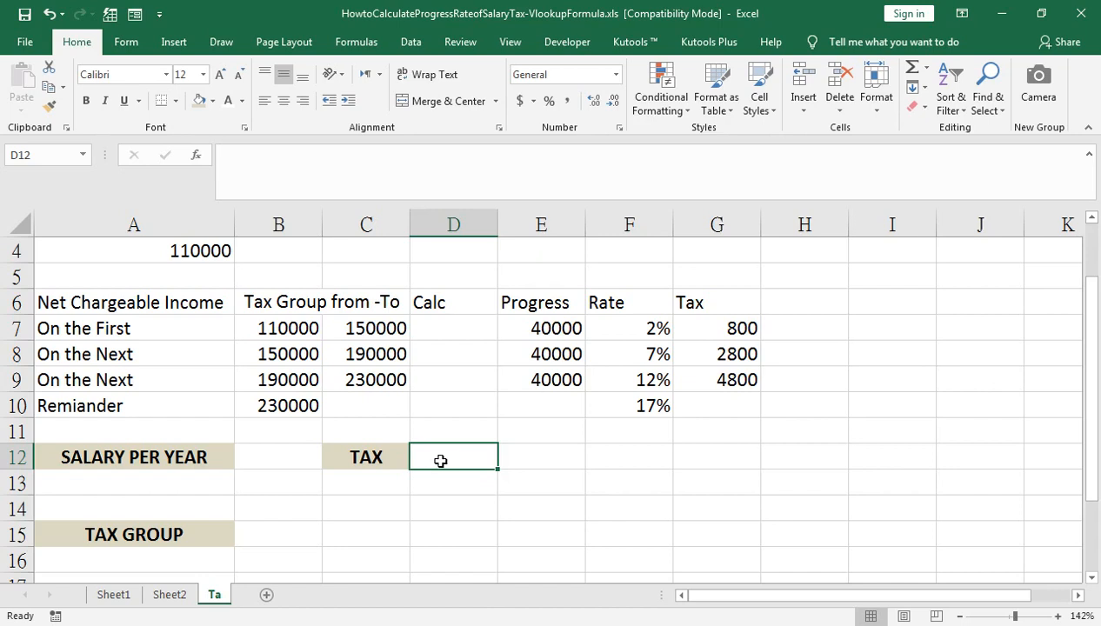
- Start a VLOOKUP formula in cell A16 with the yearly salary cell A13 as the lookup value
click(433, 329)
scroll(435, 339, up, 1)
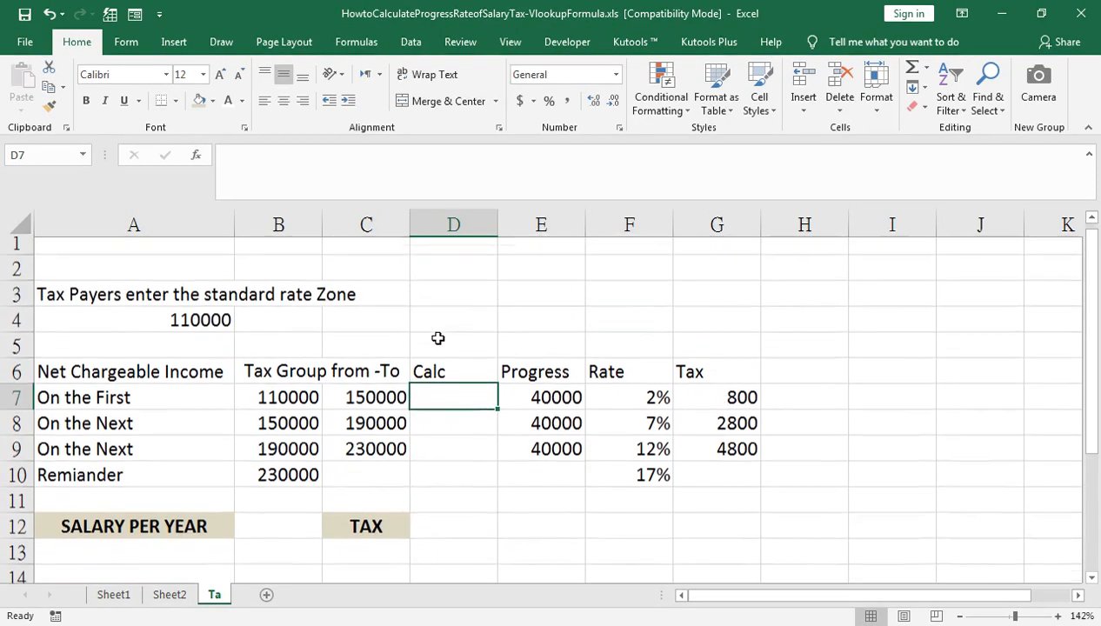
scroll(430, 366, down, 1)
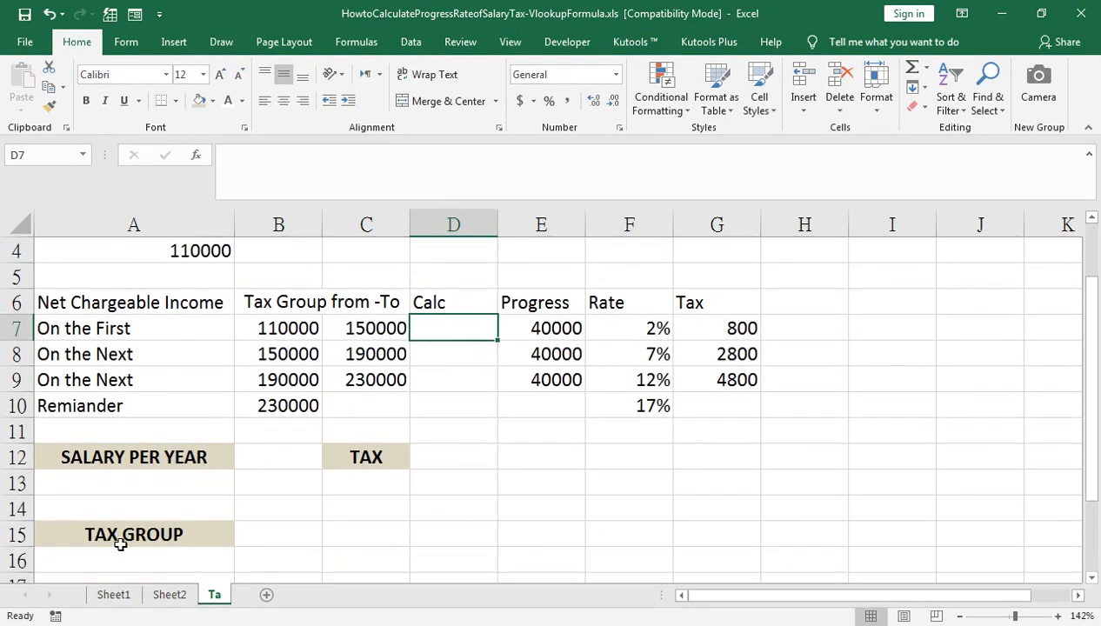
click(141, 562)
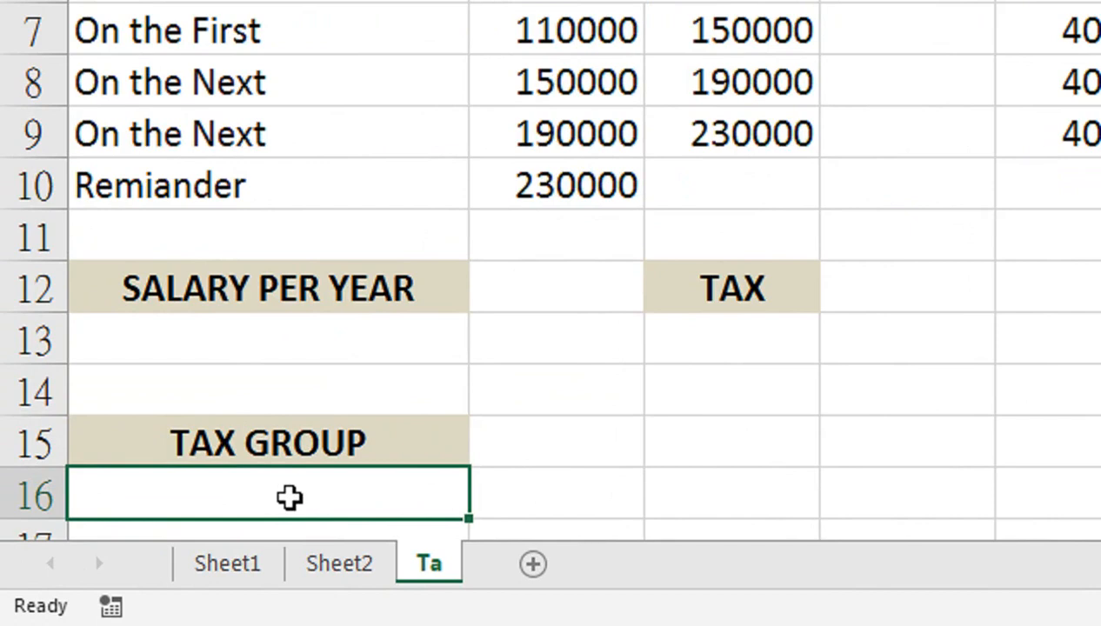
text(=VLOOKUP()
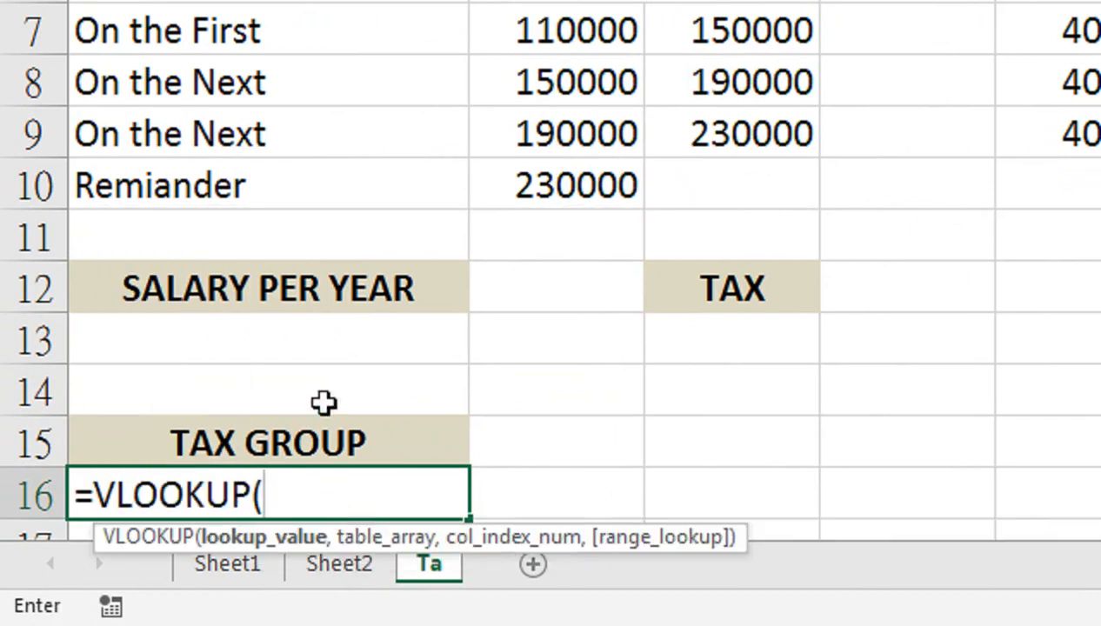
click(332, 330)
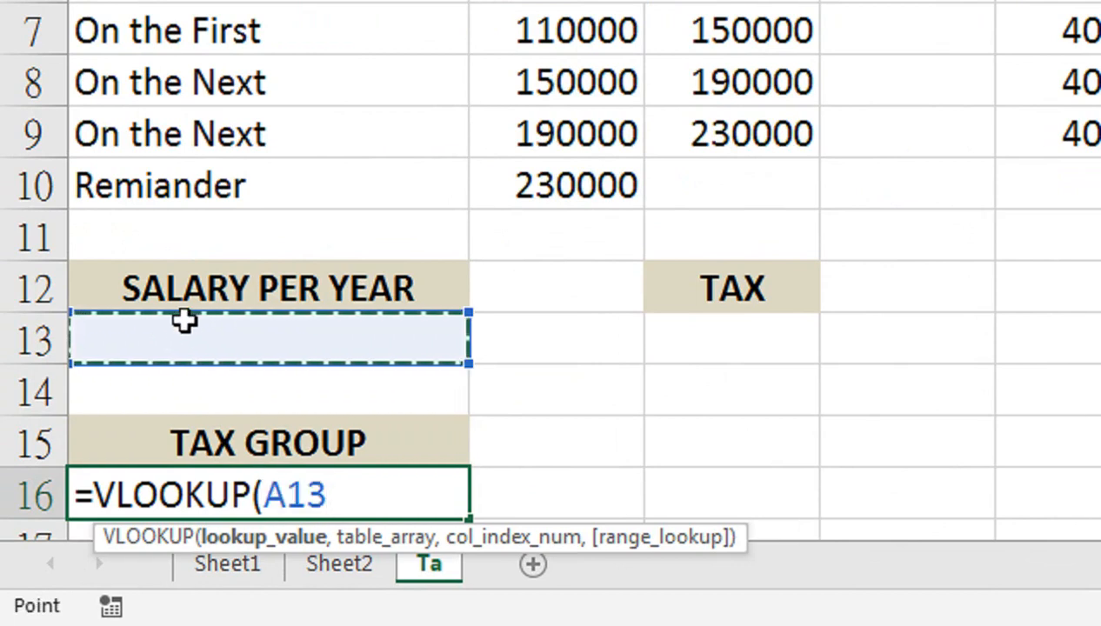
text(,)
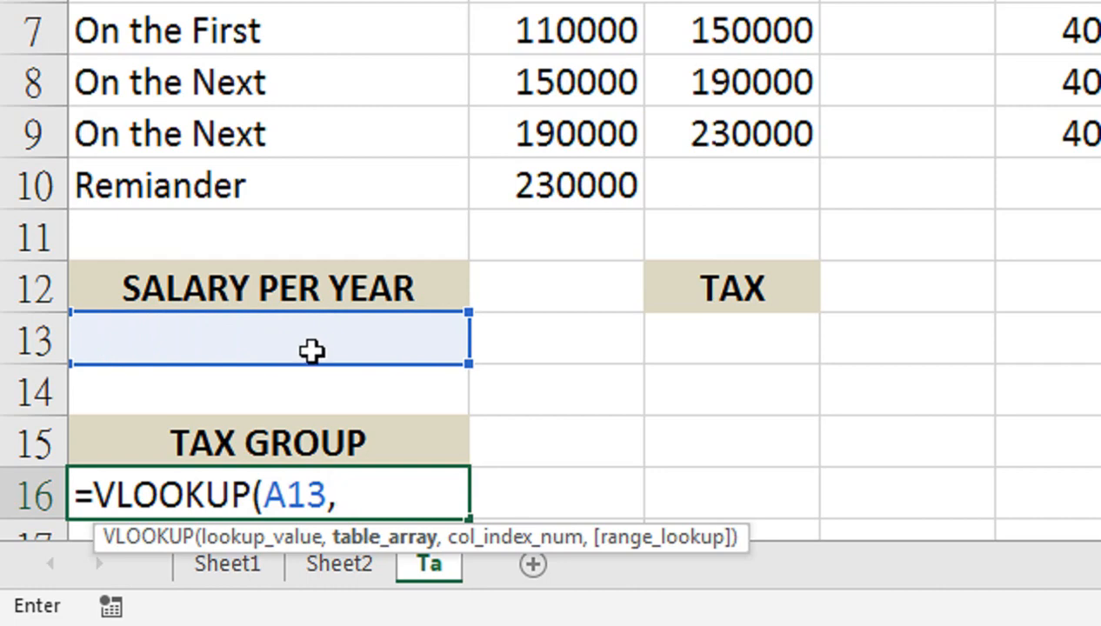
- Complete the VLOOKUP in cell A16 with table array B7:B10, column index 1 and range lookup 1, giving =VLOOKUP(A13,B7:B10,1,1)
double_click(545, 94)
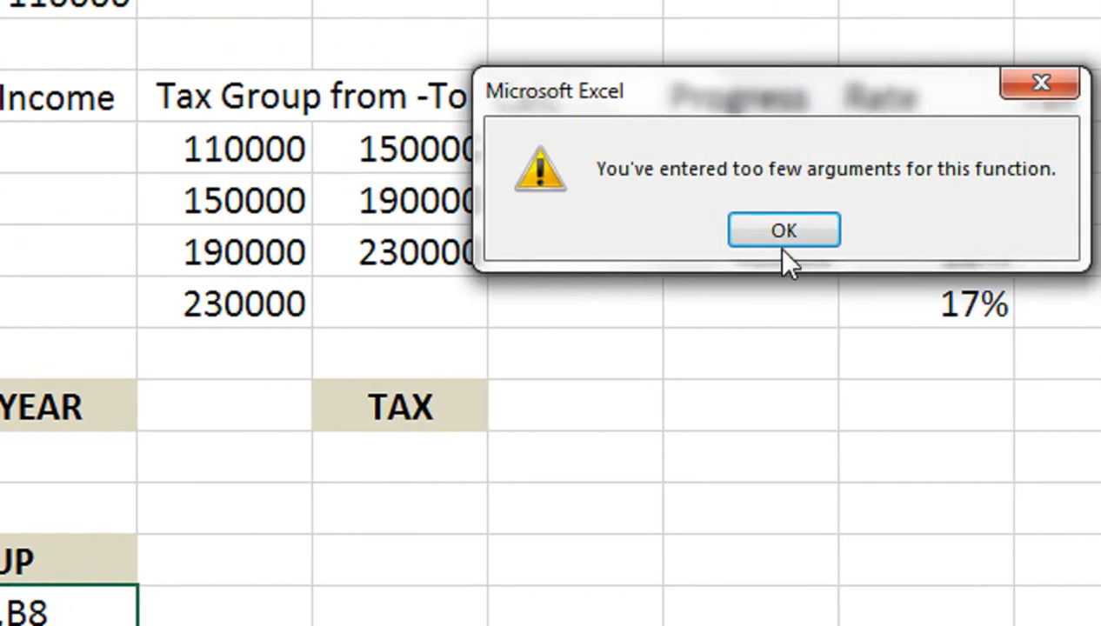
click(945, 230)
click(309, 328)
key(shift+Down)
key(shift+Down)
key(shift+Down)
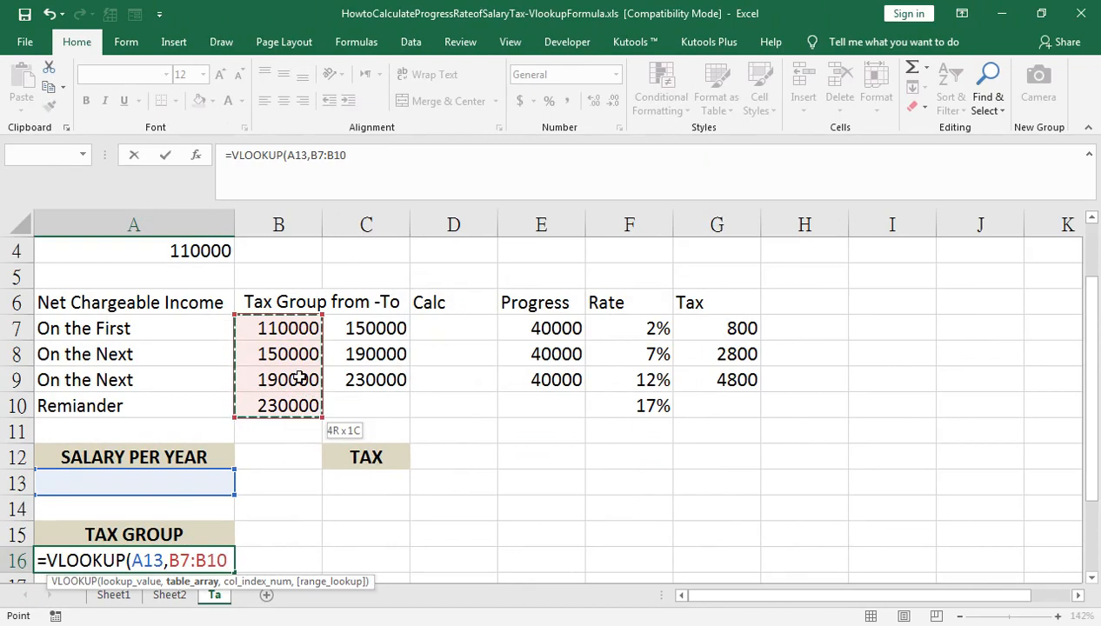
text(,)
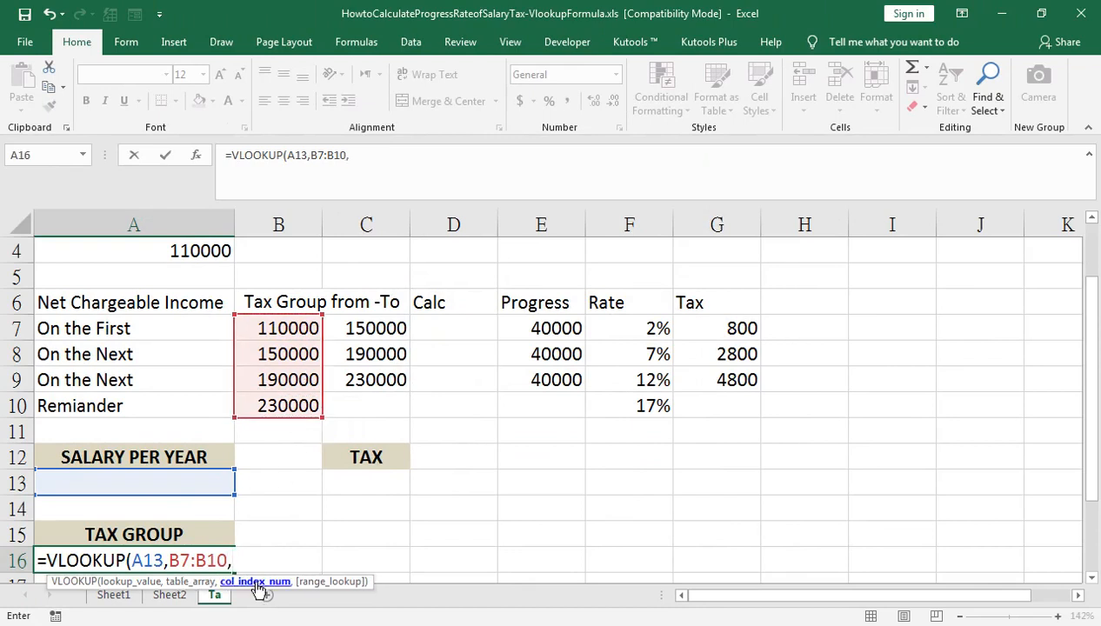
text(1,)
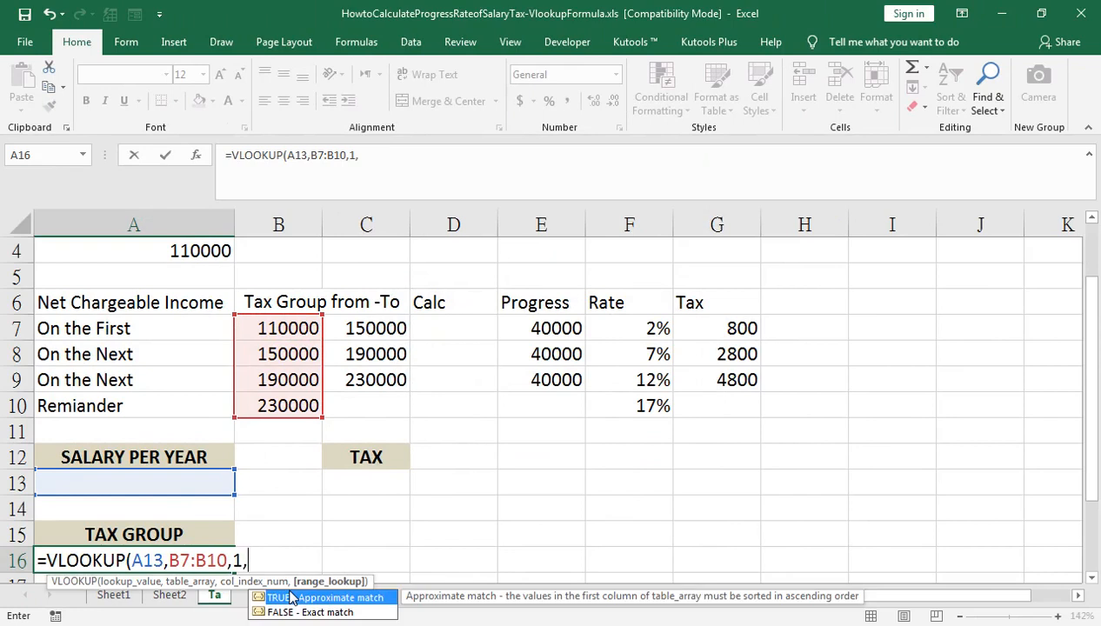
key(Down)
key(Up)
text())
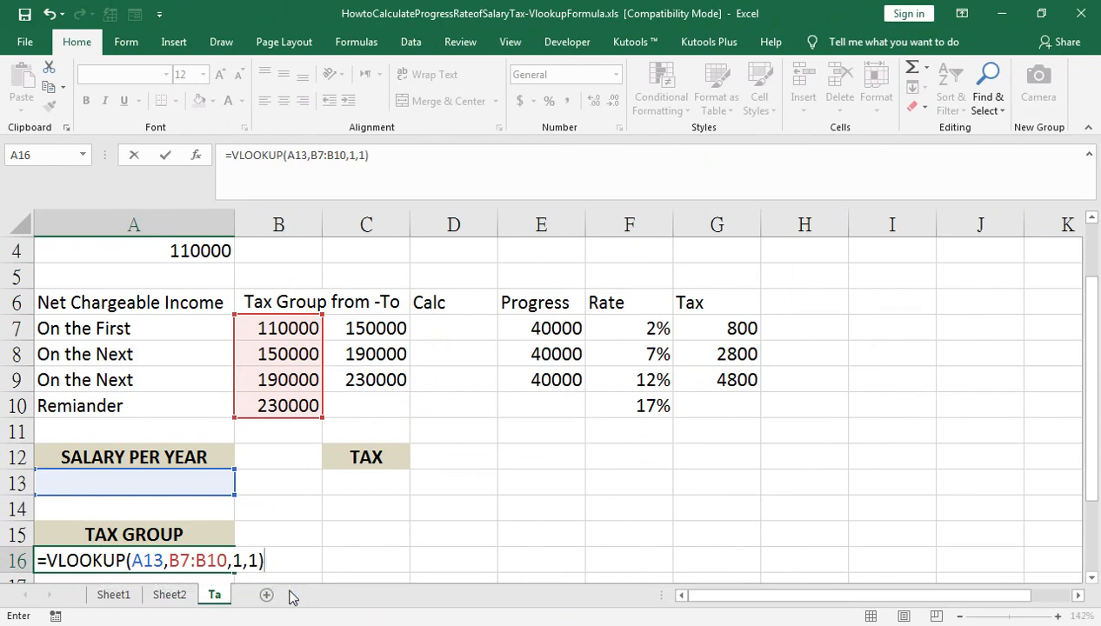
key(Return)
- Test the tax group lookup with yearly salaries of 120000 and 200000 in cell A13
key(Up)
key(Up)
key(Up)
key(Up)
text(120000)
key(Return)
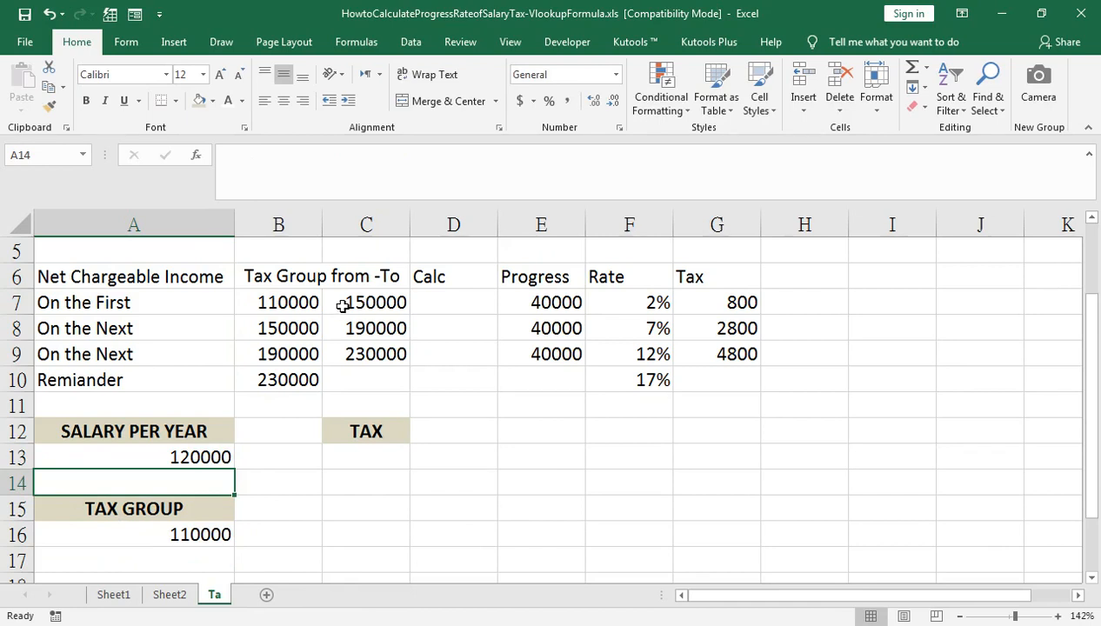
click(187, 457)
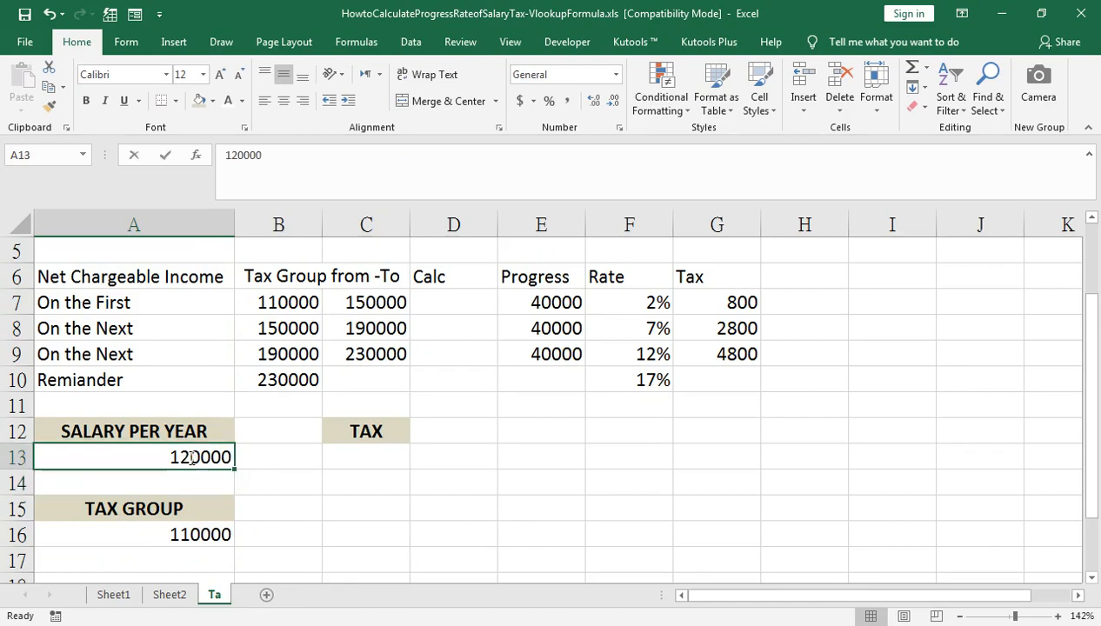
text(200000)
key(Return)
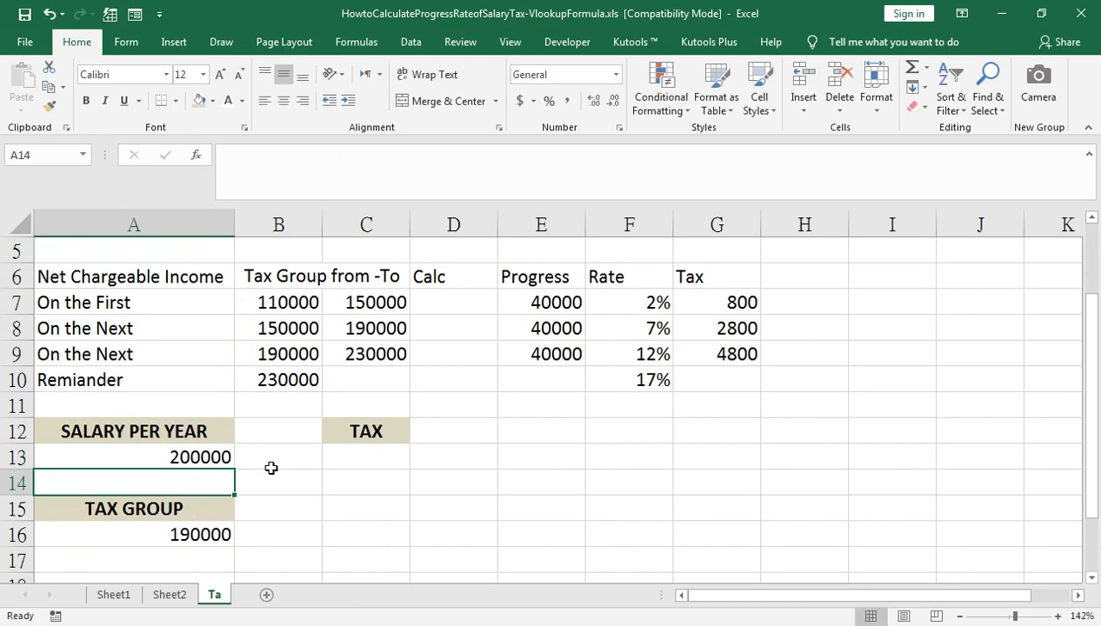
- Set the yearly salary in cell A13 to 250000
key(Up)
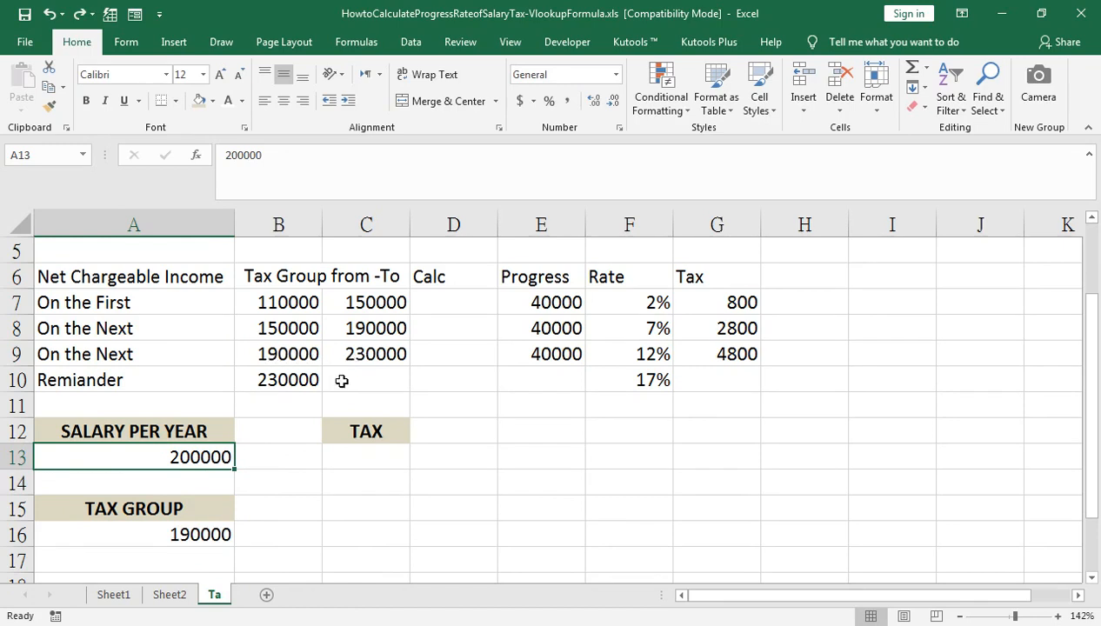
text(250000)
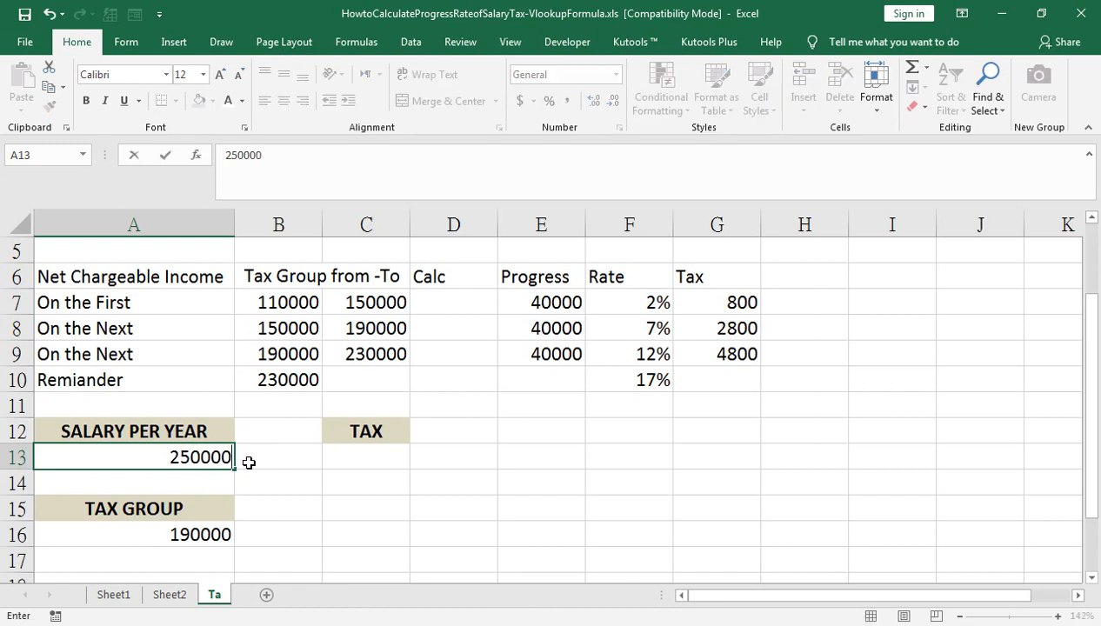
key(Return)
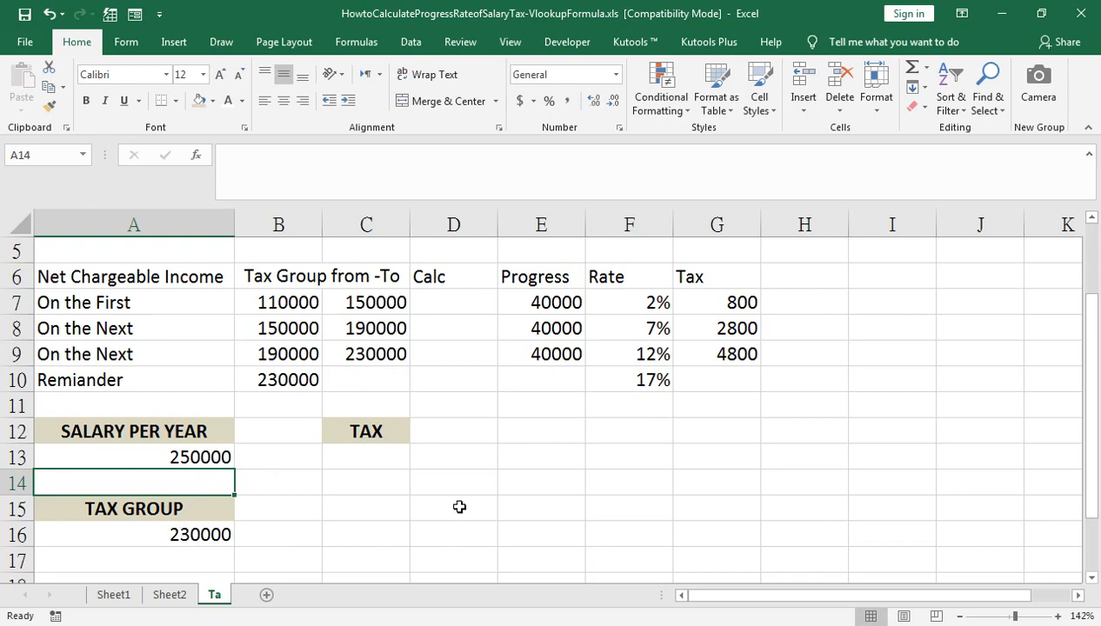
- Start an IF formula in Calc cell D7 with the logical test $A$16=B7, using an absolute reference to the tax group
scroll(452, 491, up, 1)
click(421, 377)
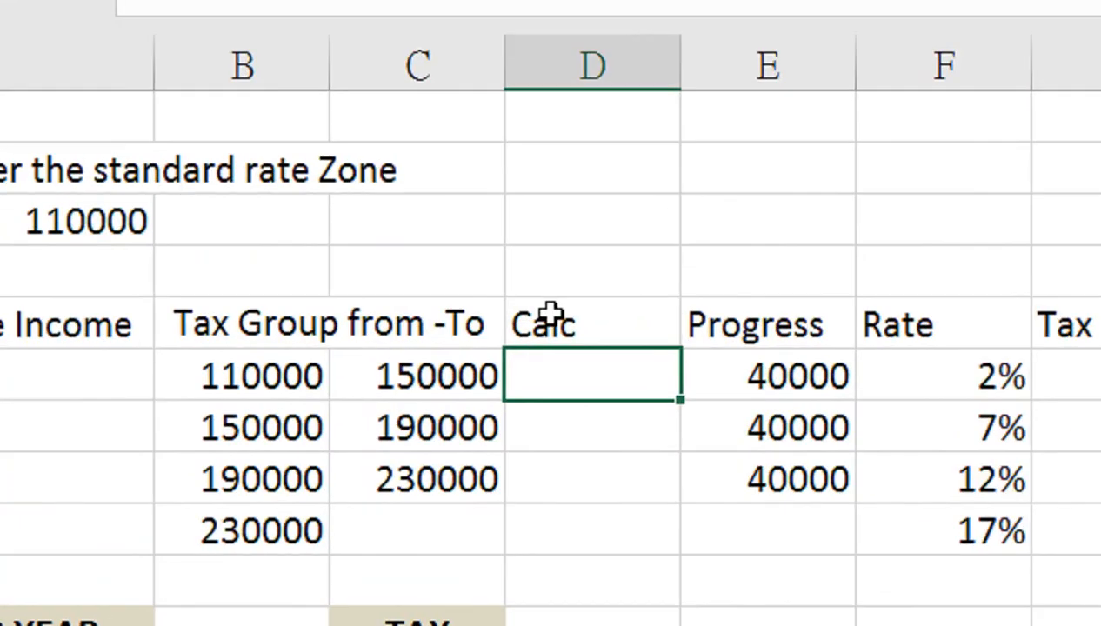
text(=IF()
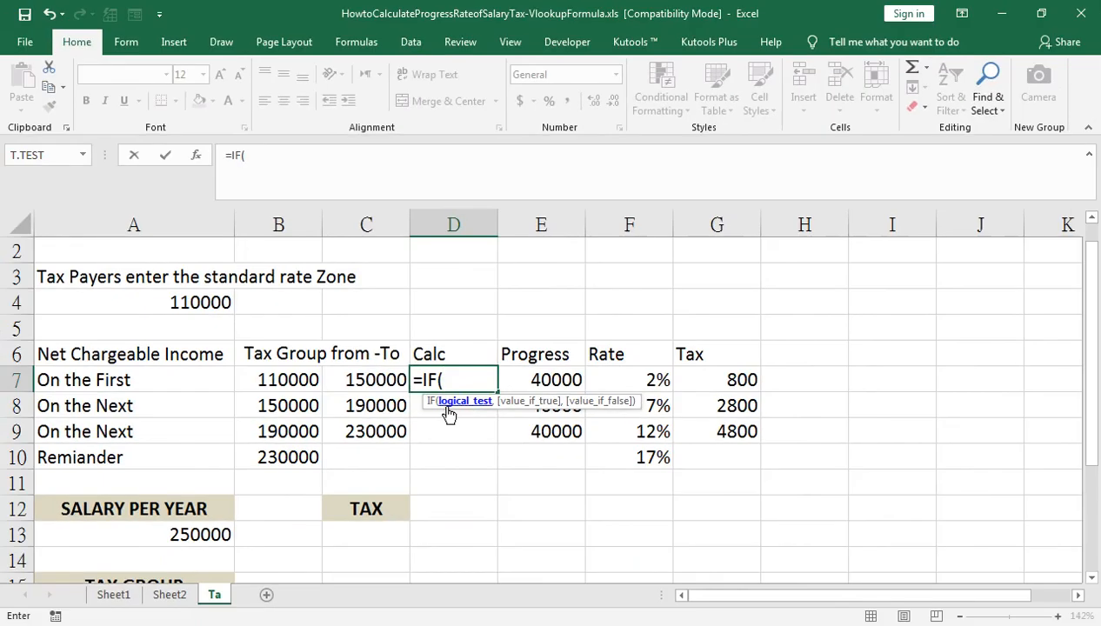
scroll(291, 480, down, 2)
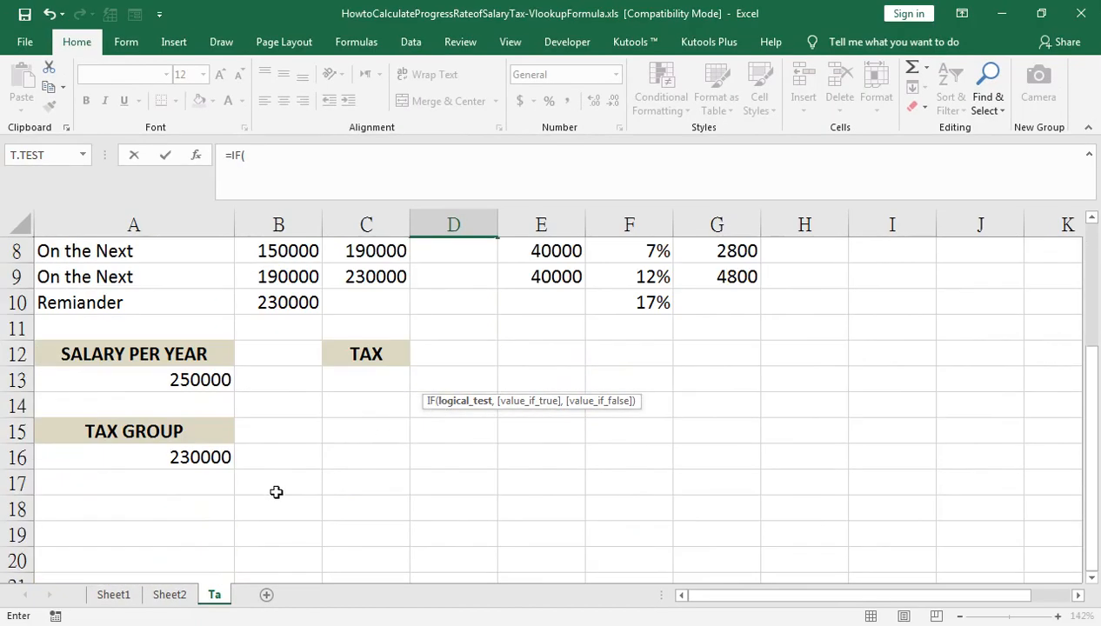
click(147, 454)
scroll(405, 317, up, 2)
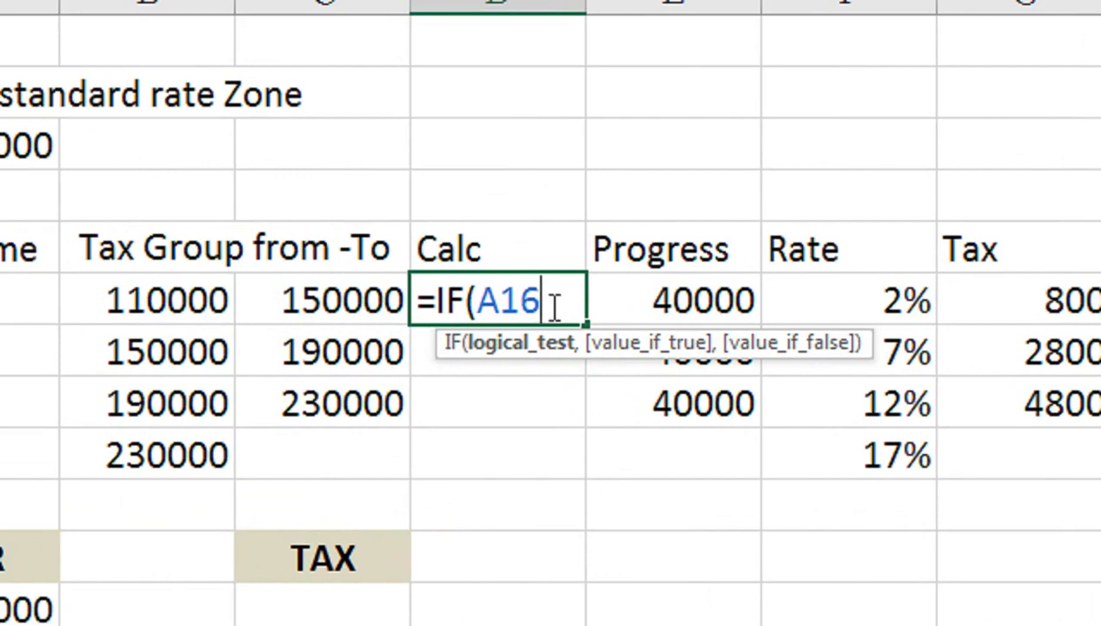
key(F4)
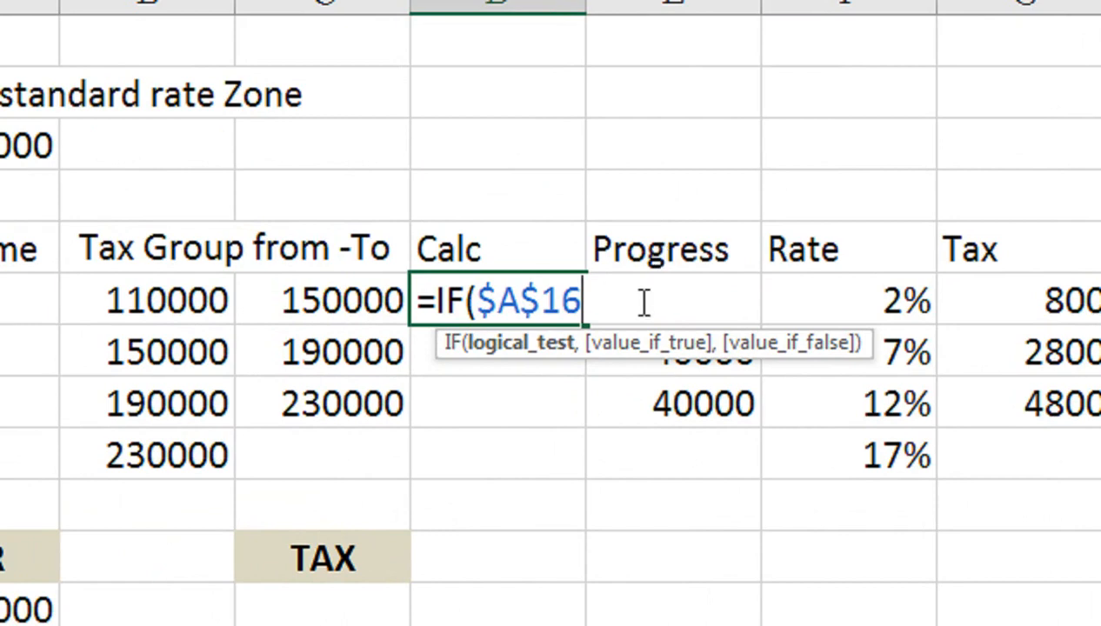
text(=)
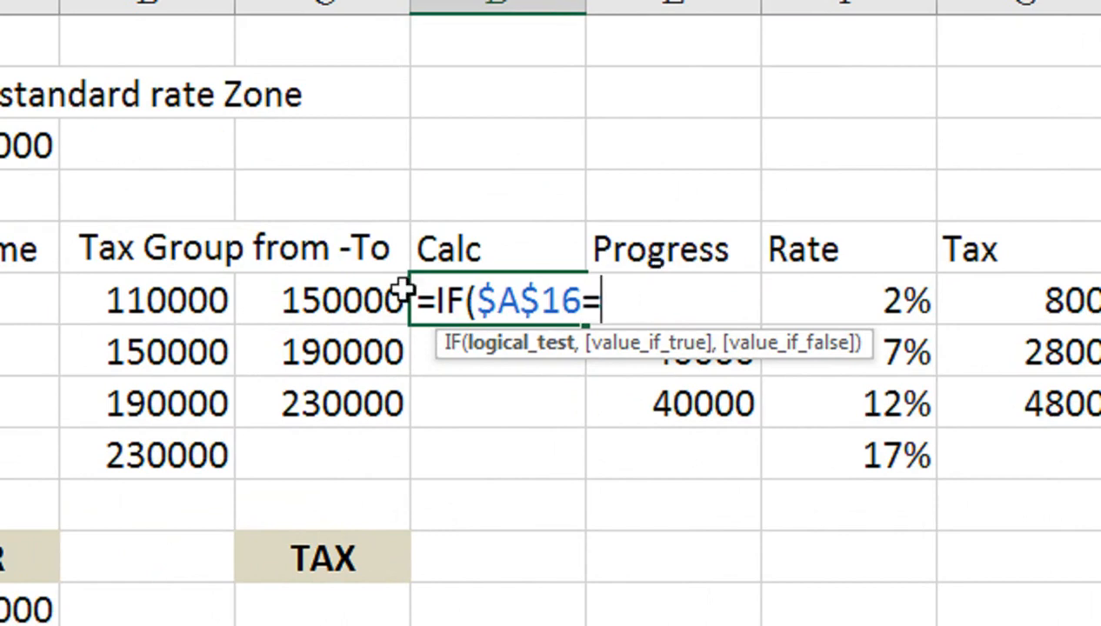
click(204, 300)
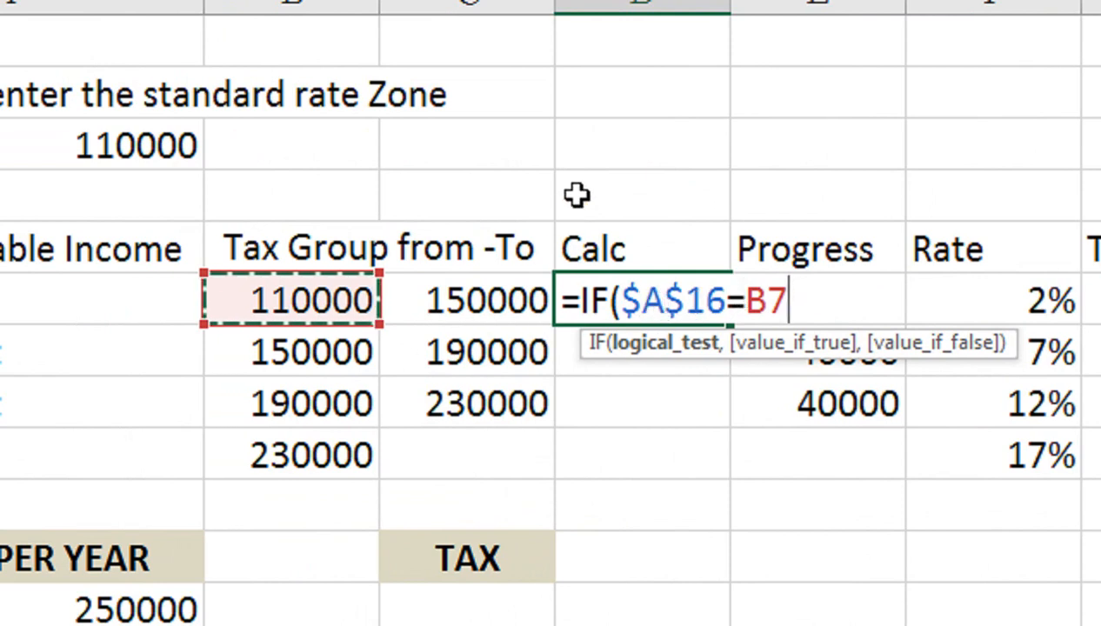
text(,)
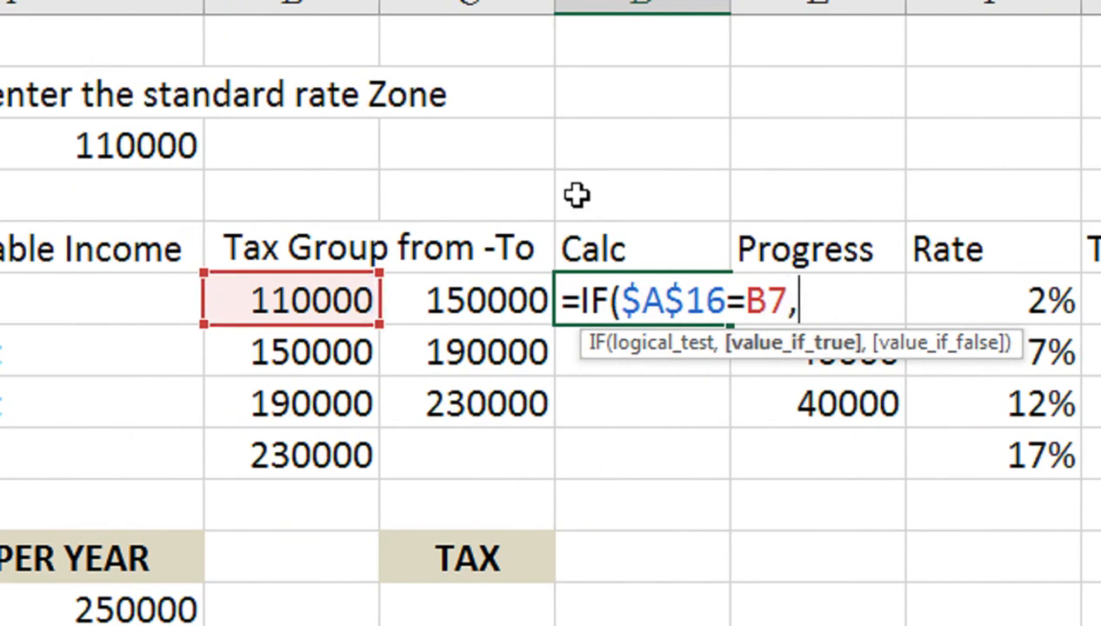
- Begin the value-if-true argument in D7 with the salary above the band start, ($A$13-B7), keeping the salary reference absolute
text((()
key(BackSpace)
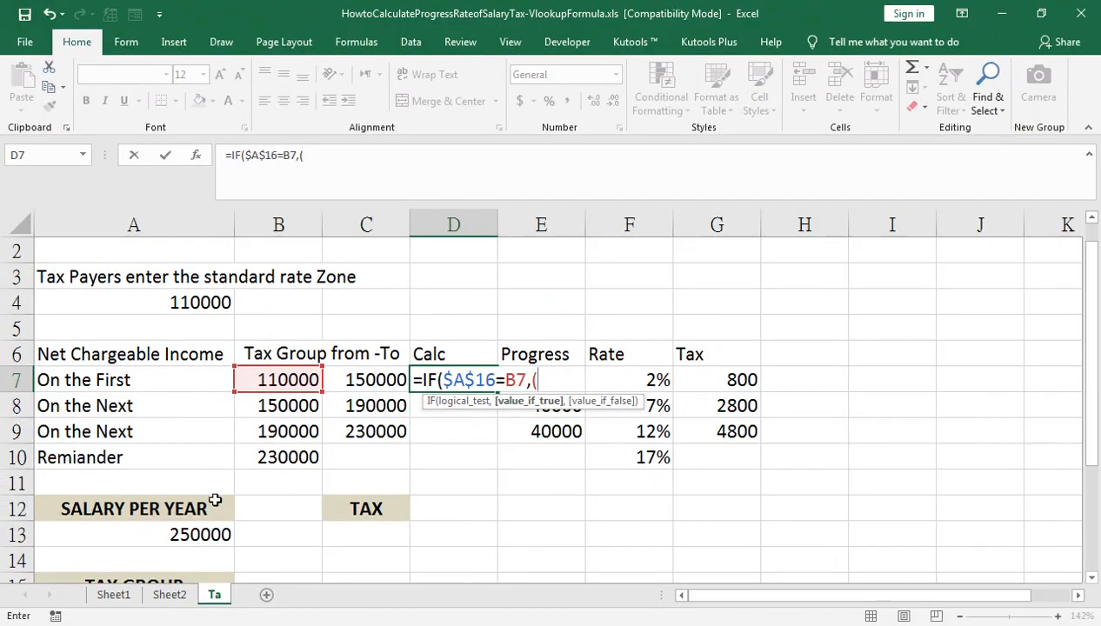
click(179, 527)
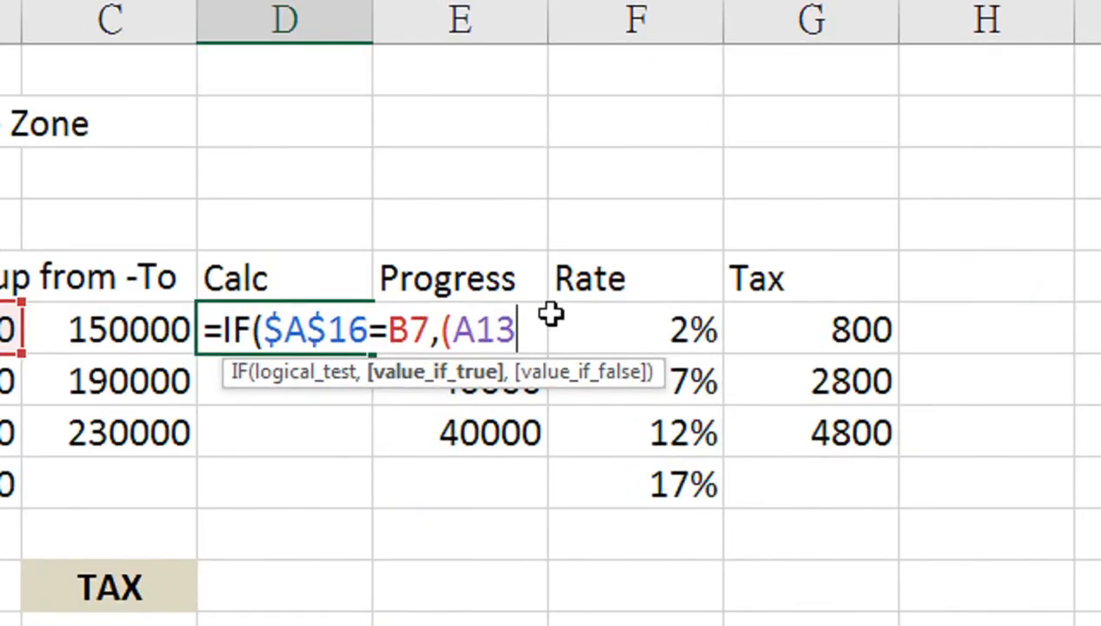
key(F4)
text(-)
click(278, 333)
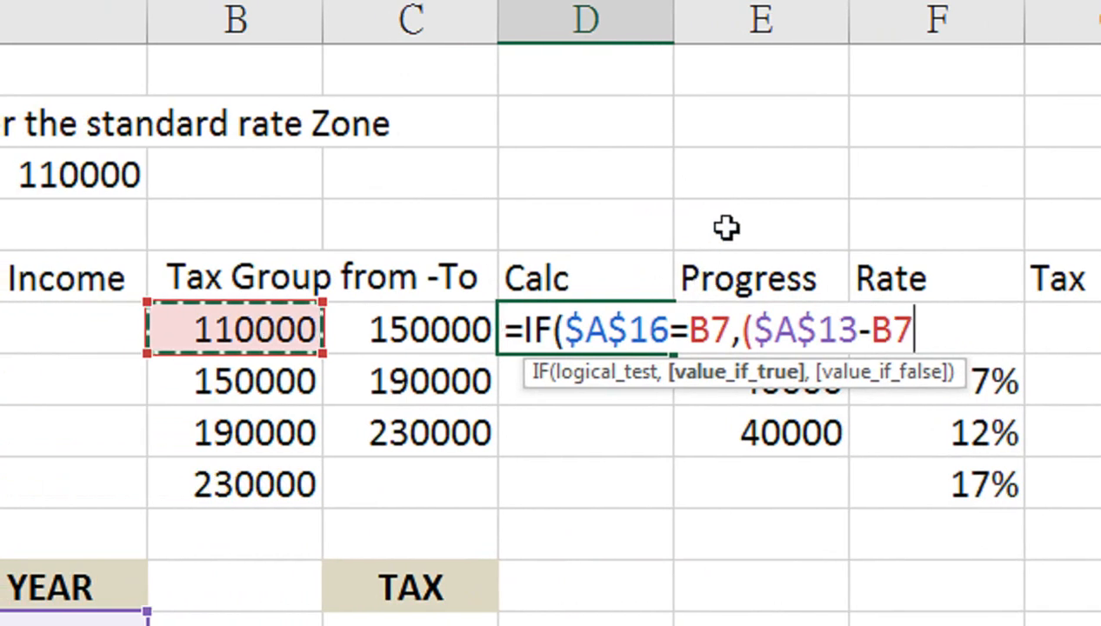
text())
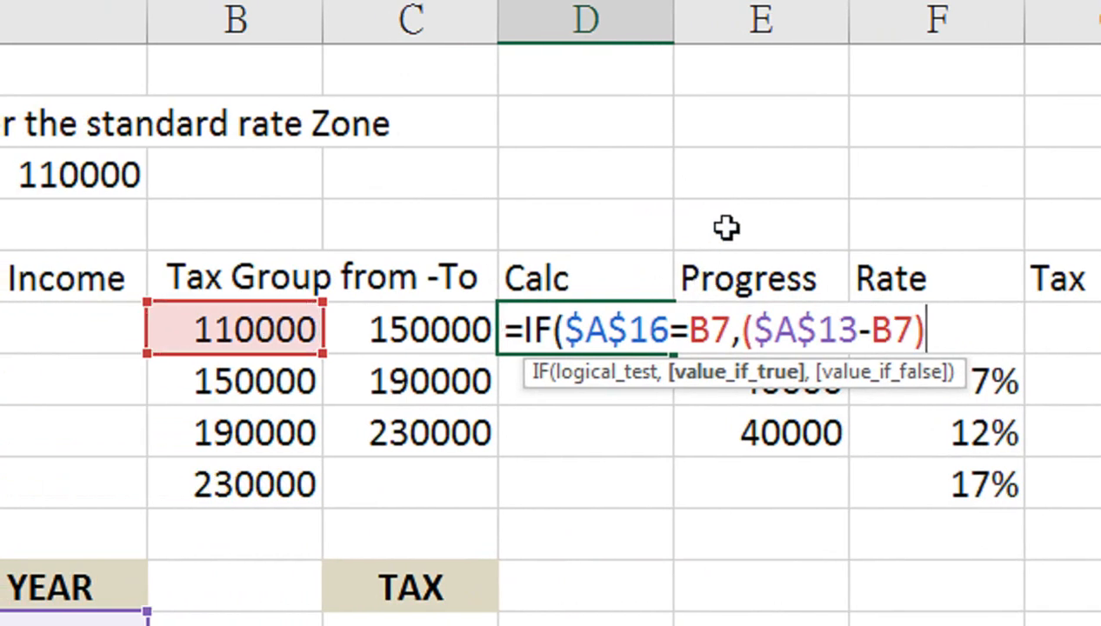
- Multiply the true value by the rate in F7 and set the false value to 0, completing =IF($A$16=B7,($A$13-B7)*F7,0)
text(*)
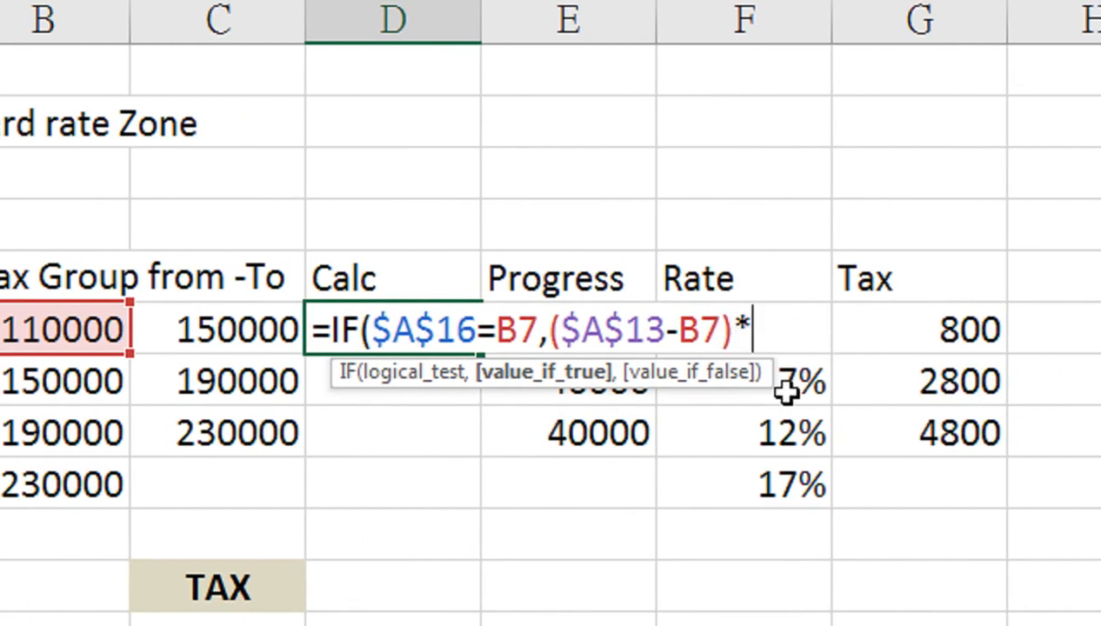
click(762, 295)
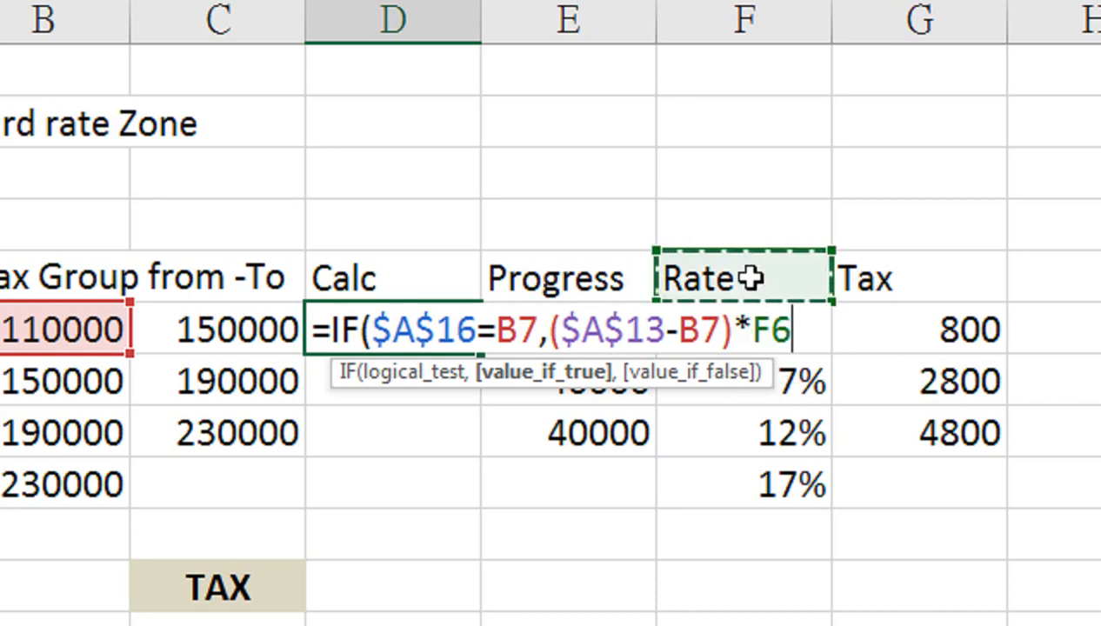
key(Down)
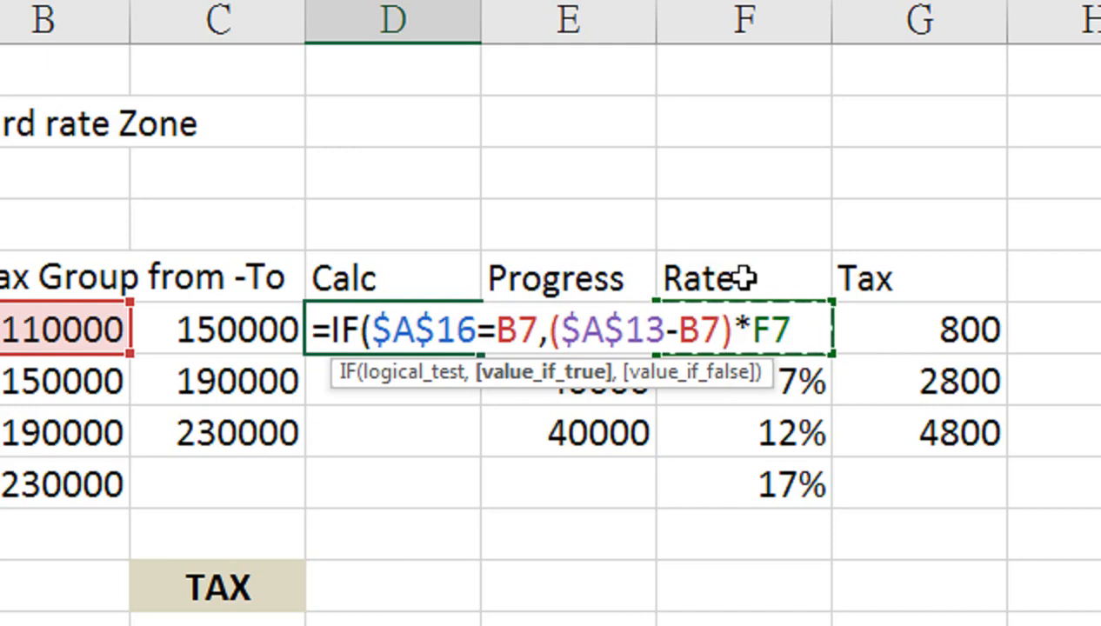
text(,0)
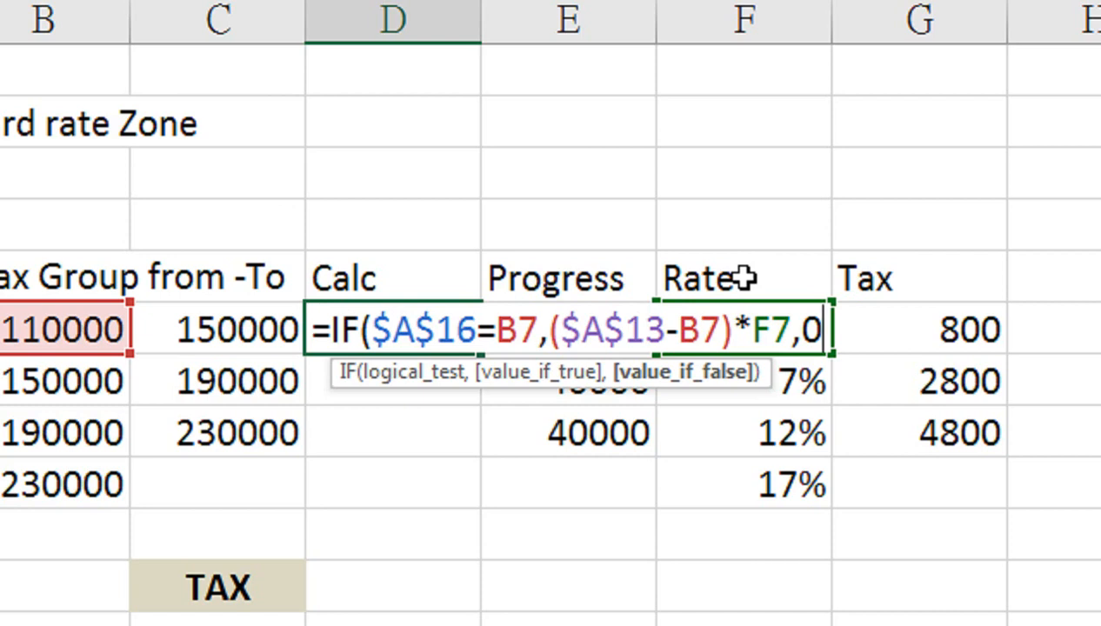
text())
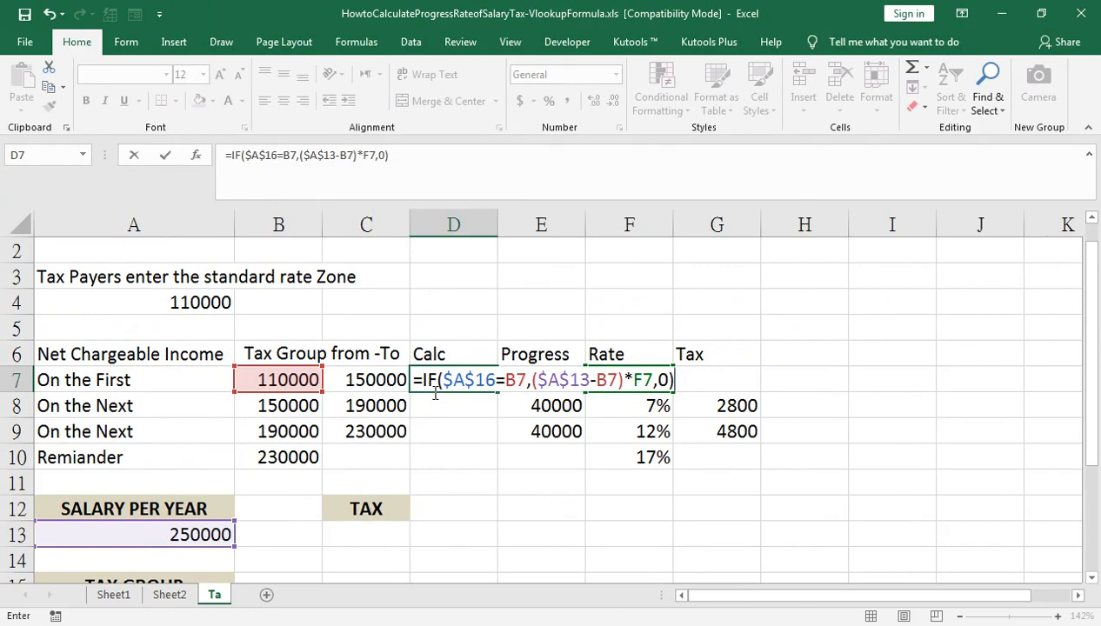
key(Return)
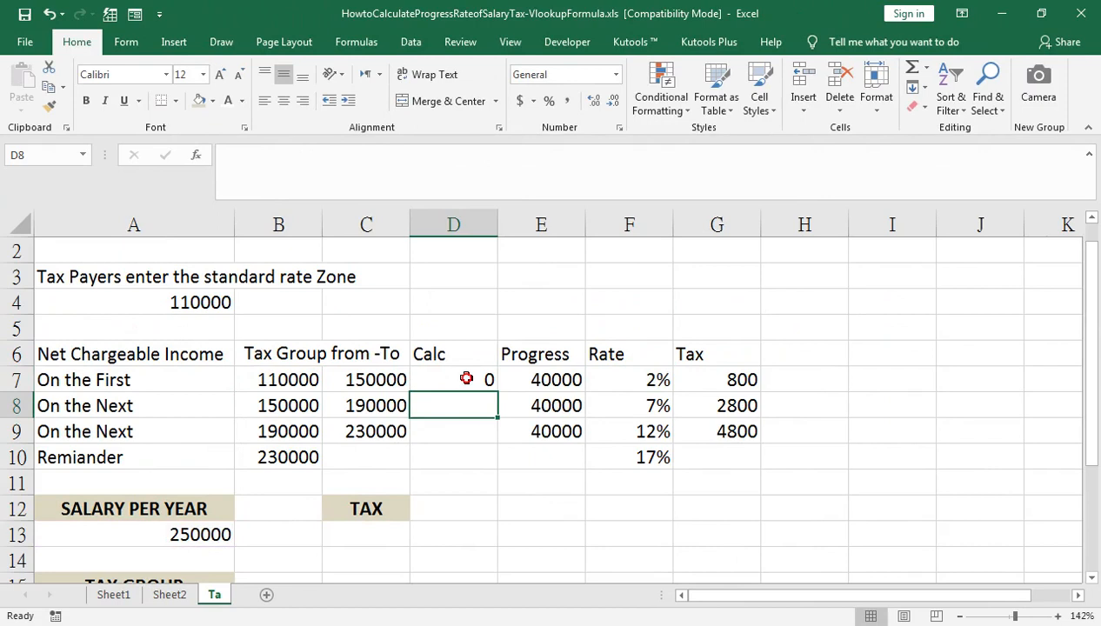
- Review the IF formula in D7 and copy it down to cell D8
click(467, 378)
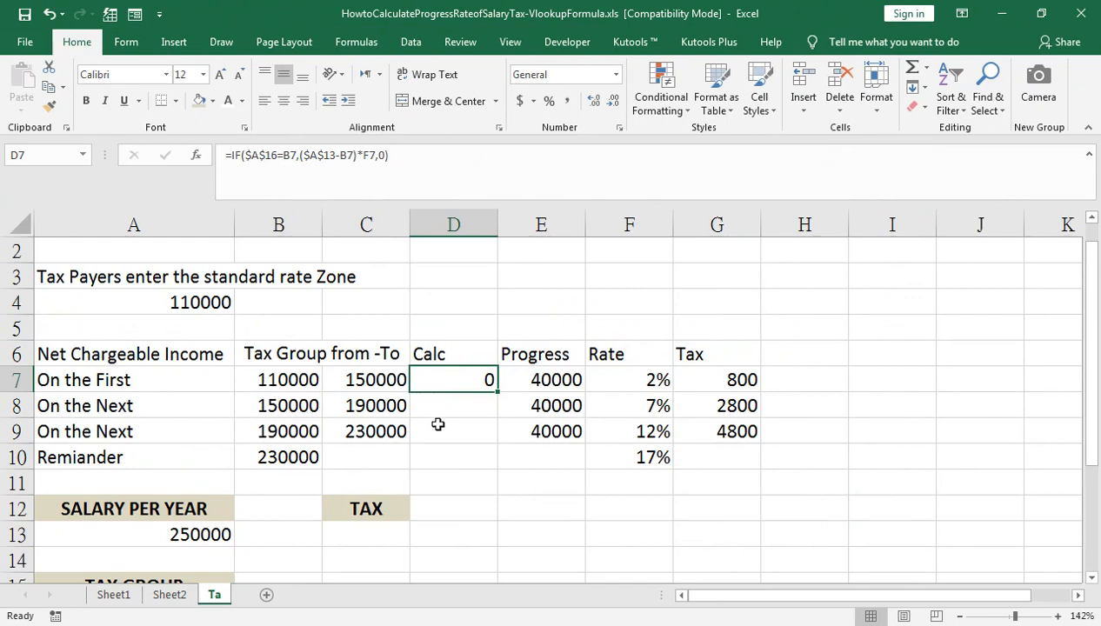
double_click(488, 378)
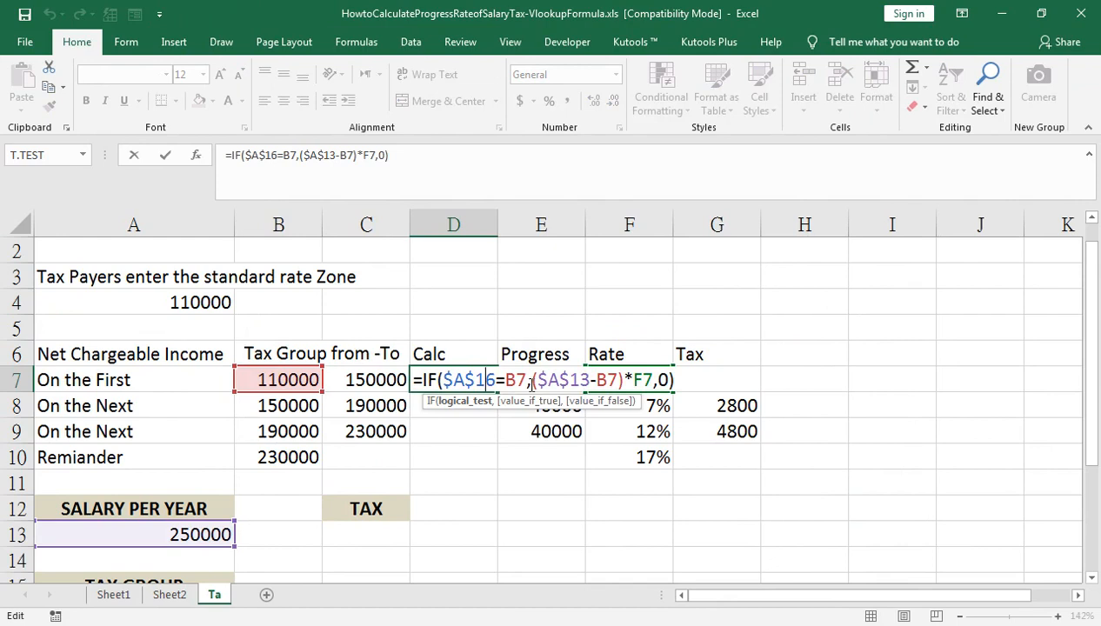
key(Return)
double_click(482, 374)
key(Return)
click(482, 380)
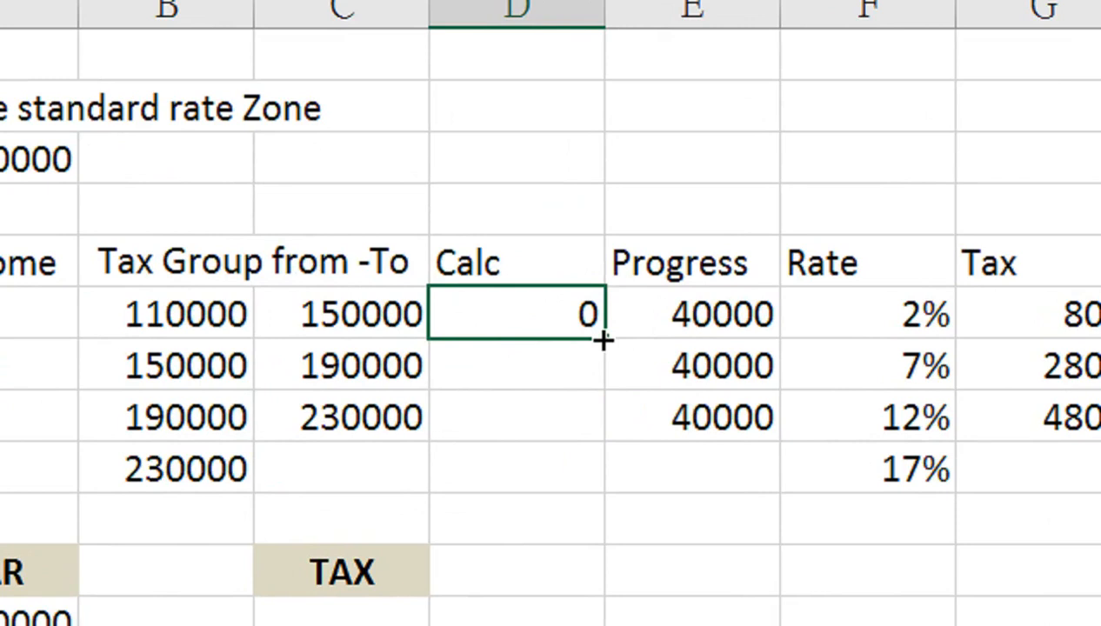
drag(603, 340, 603, 365)
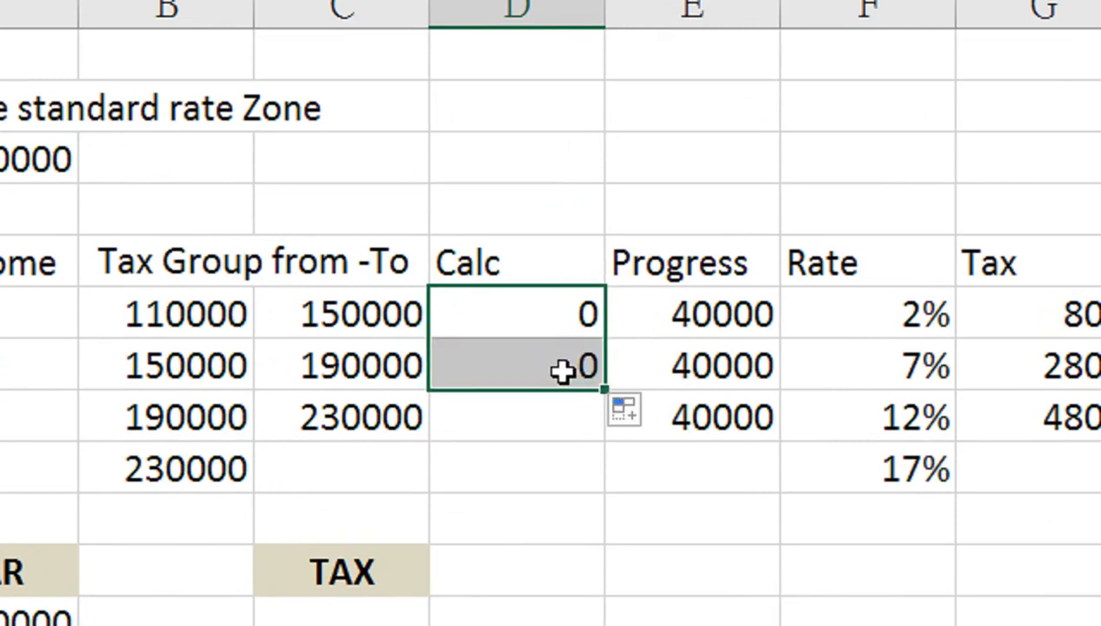
- Extend the value-if-true argument of the D8 formula with +SUM(G7:G7 after F8 to add the previous band's tax
click(529, 366)
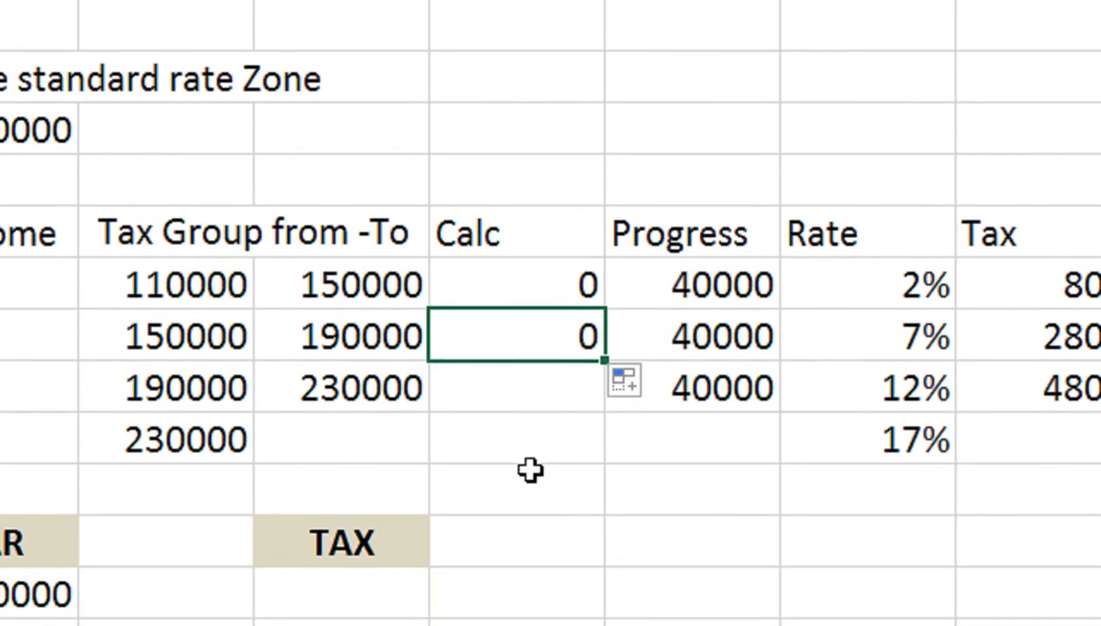
key(F2)
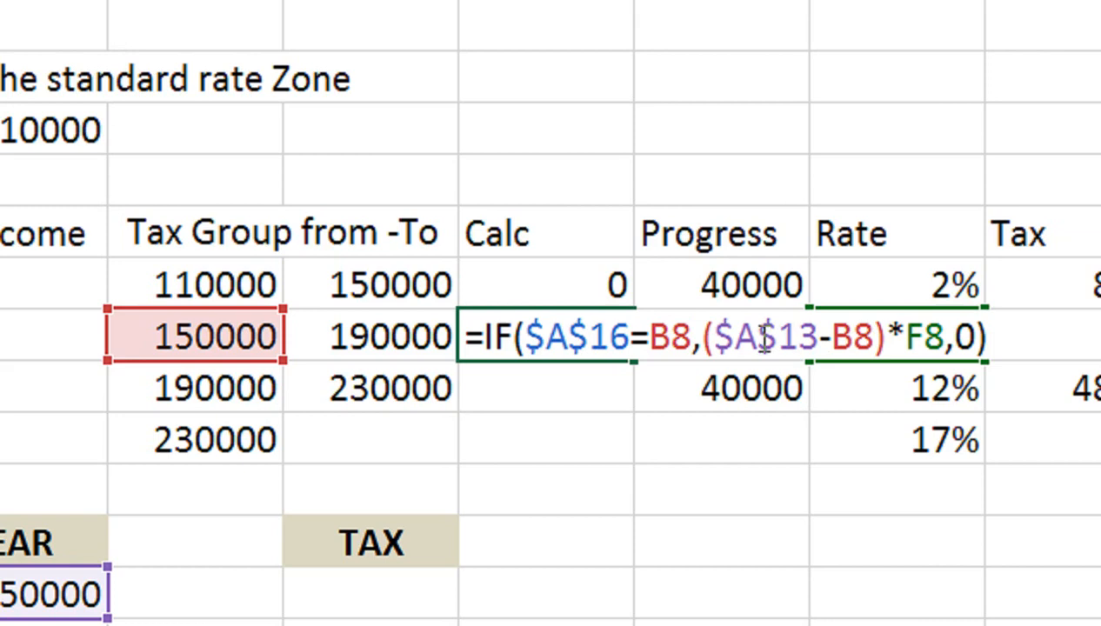
click(887, 337)
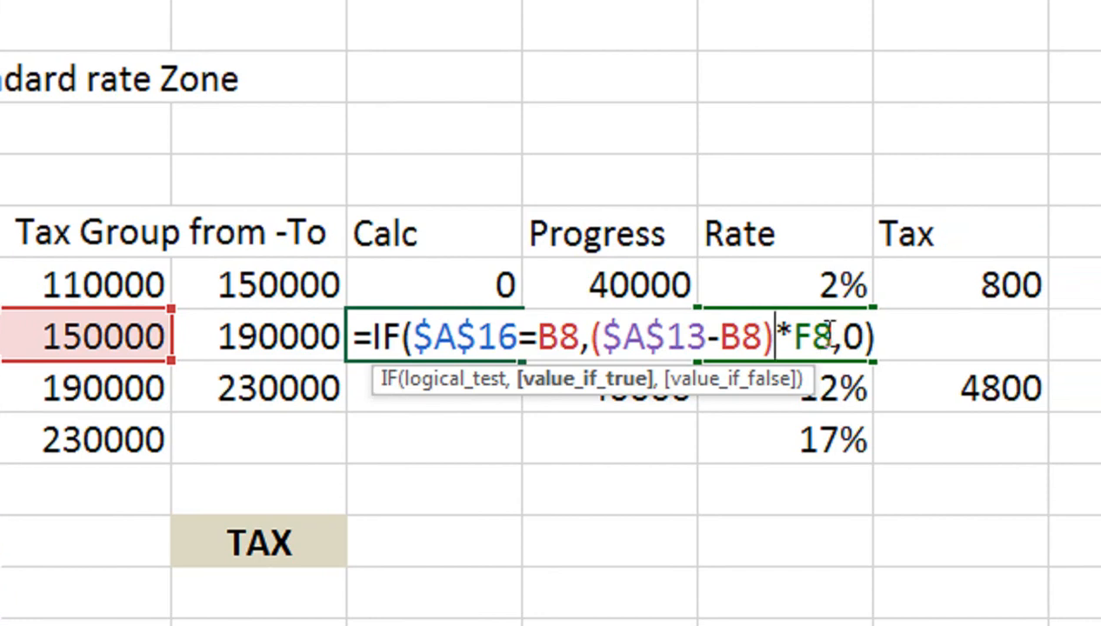
key(End)
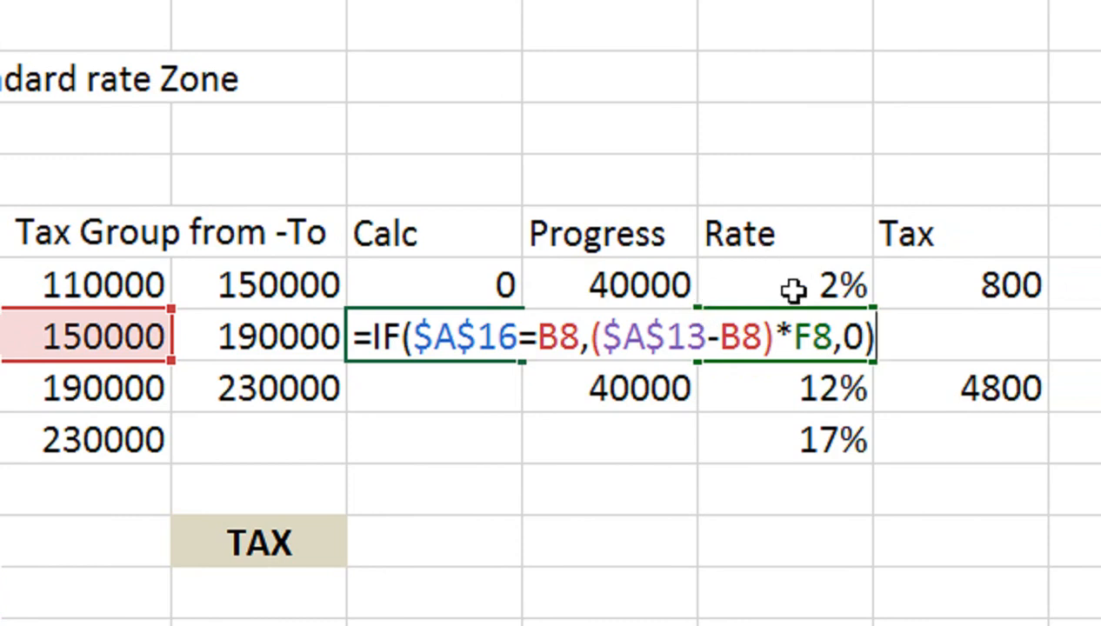
click(822, 337)
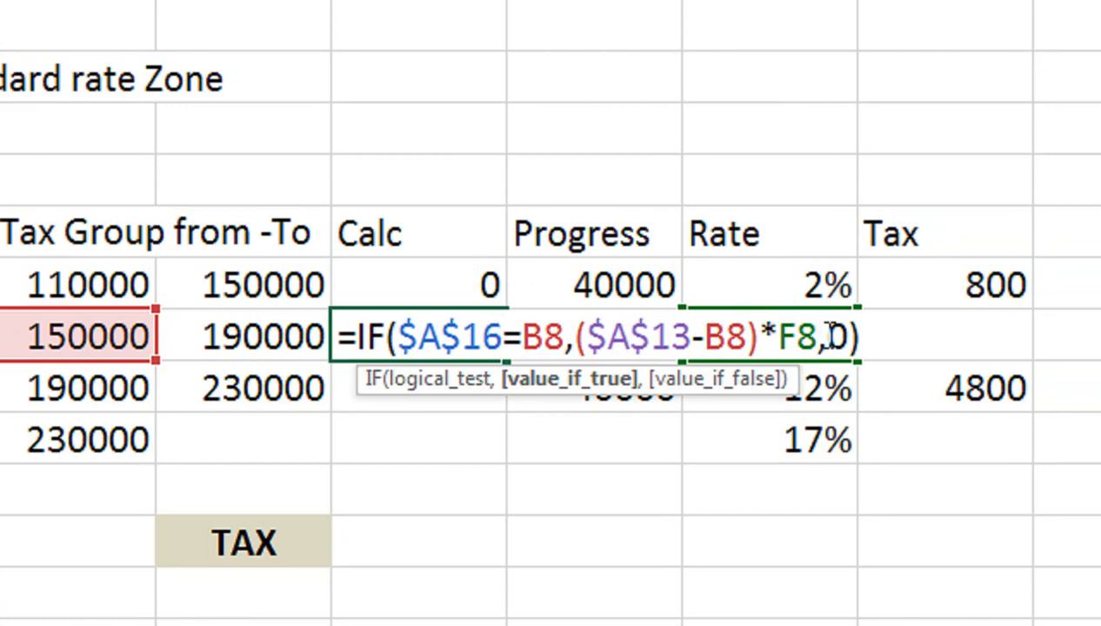
text(+)
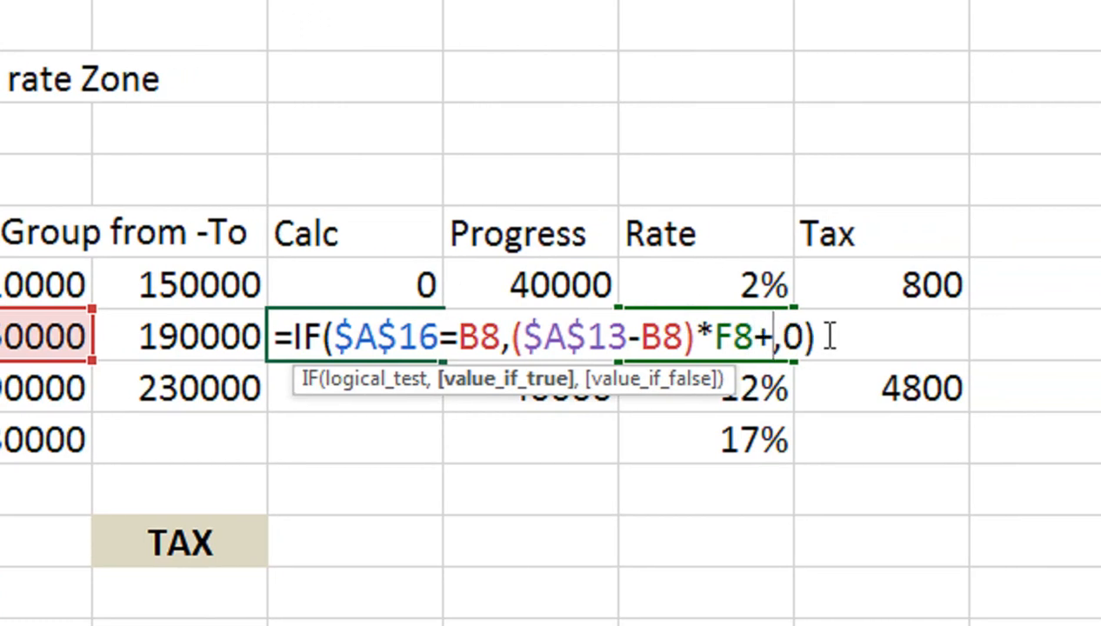
text(SUM()
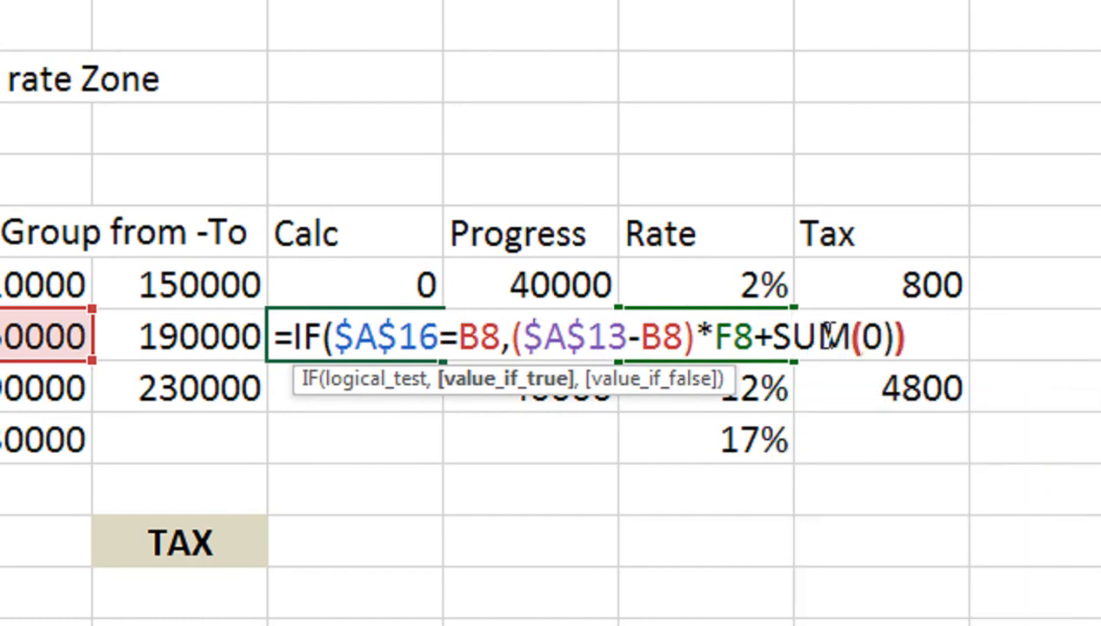
click(884, 287)
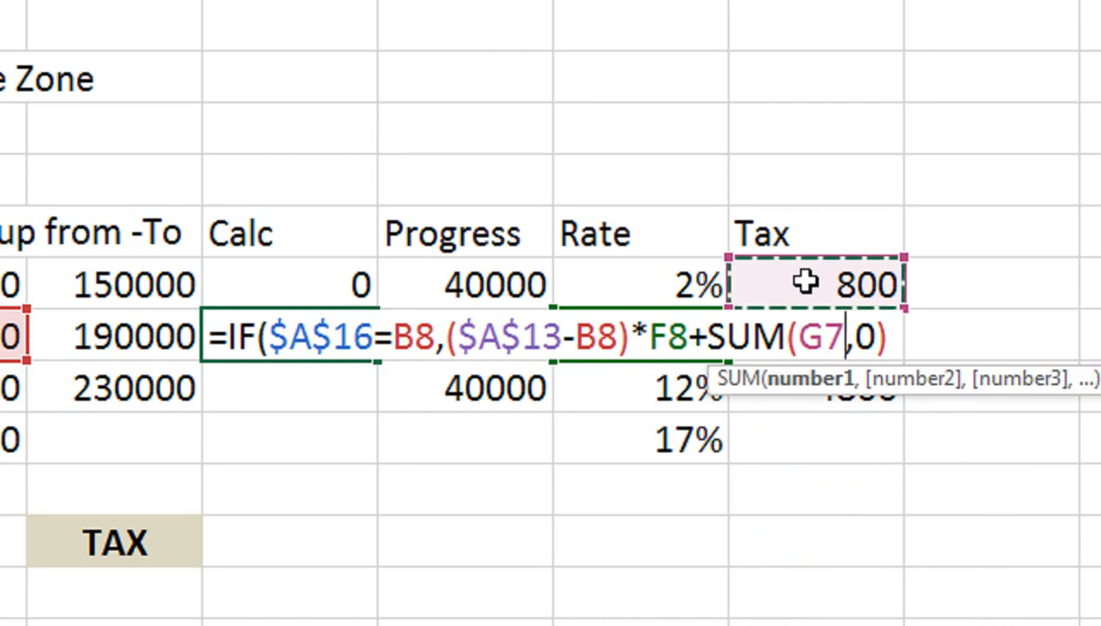
text(:)
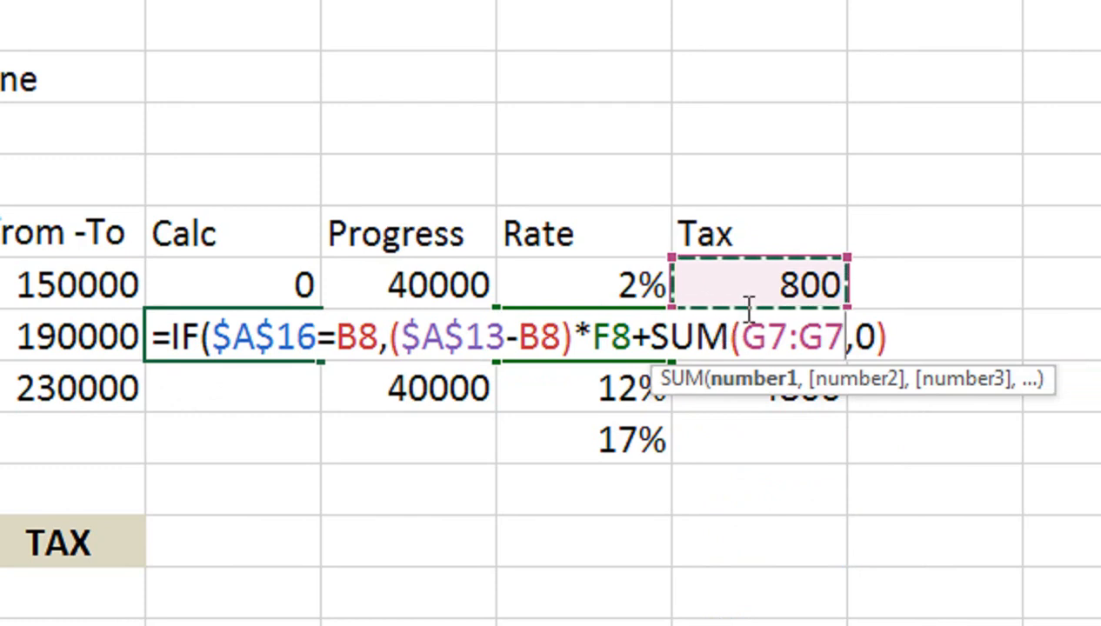
- Make the first SUM reference G$7 and enter the D8 formula, accepting the correction to =IF($A$16=B8,($A$13-B8)*F8+SUM(G$7:G7,0))
click(769, 334)
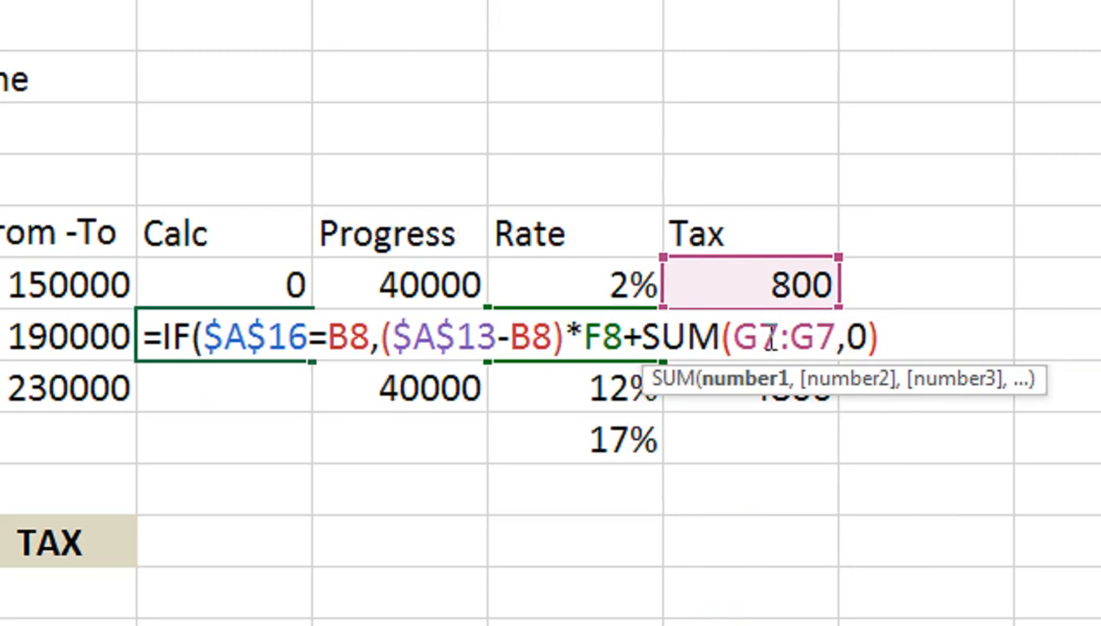
key(F4)
key(F4)
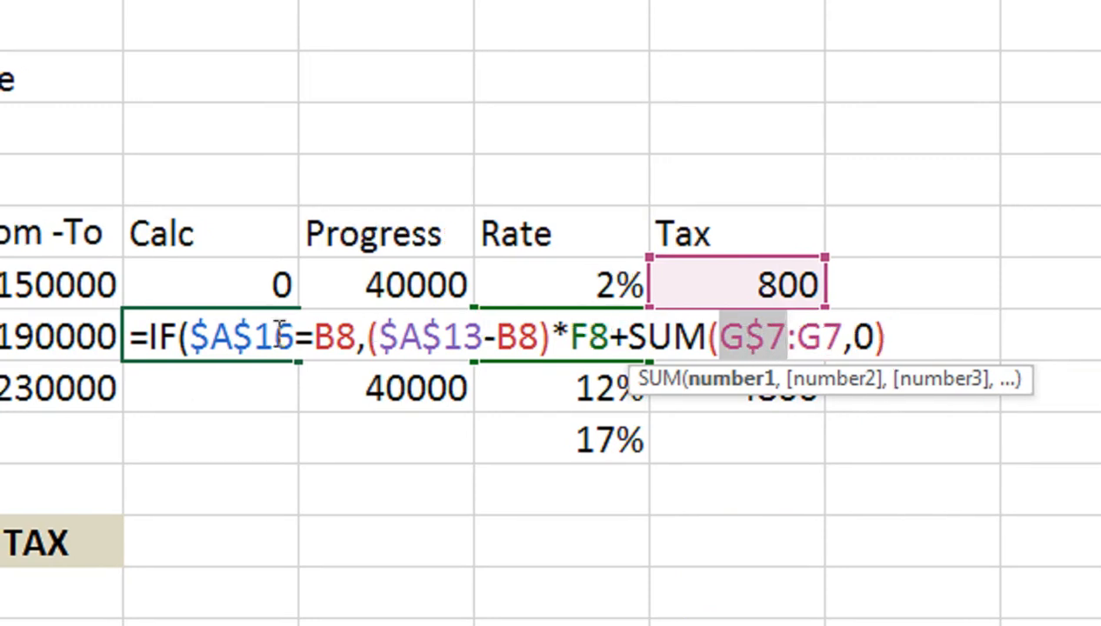
key(Return)
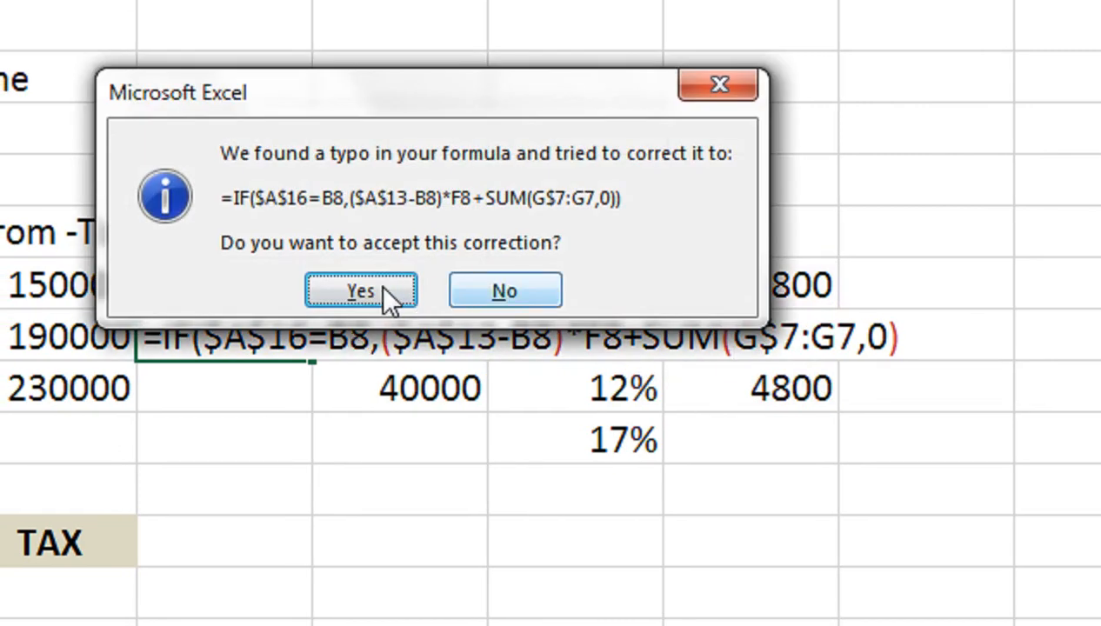
click(395, 291)
click(235, 343)
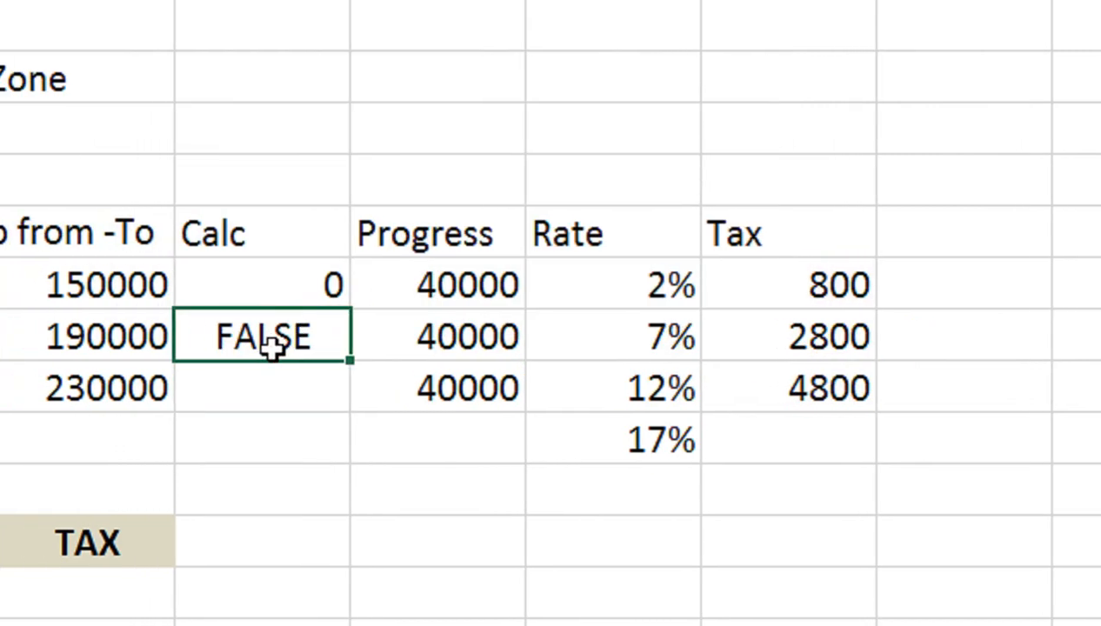
- Correct the D8 formula by closing the SUM before the false value, giving =IF($A$16=B8,($A$13-B8)*F8+SUM(G$7:G7),0)
double_click(271, 346)
key(Escape)
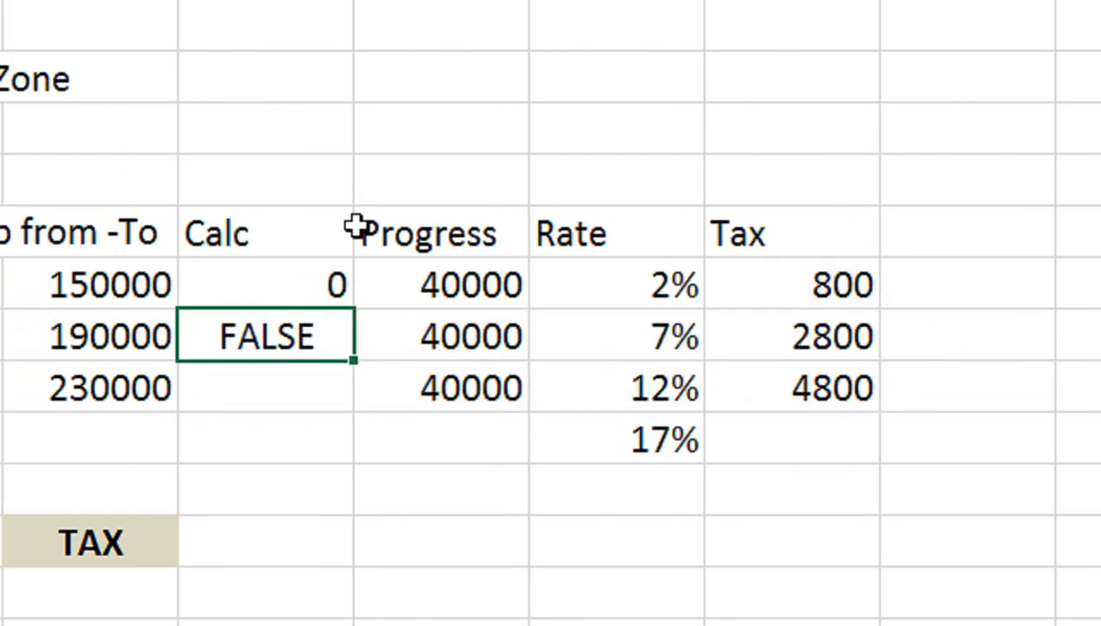
key(F2)
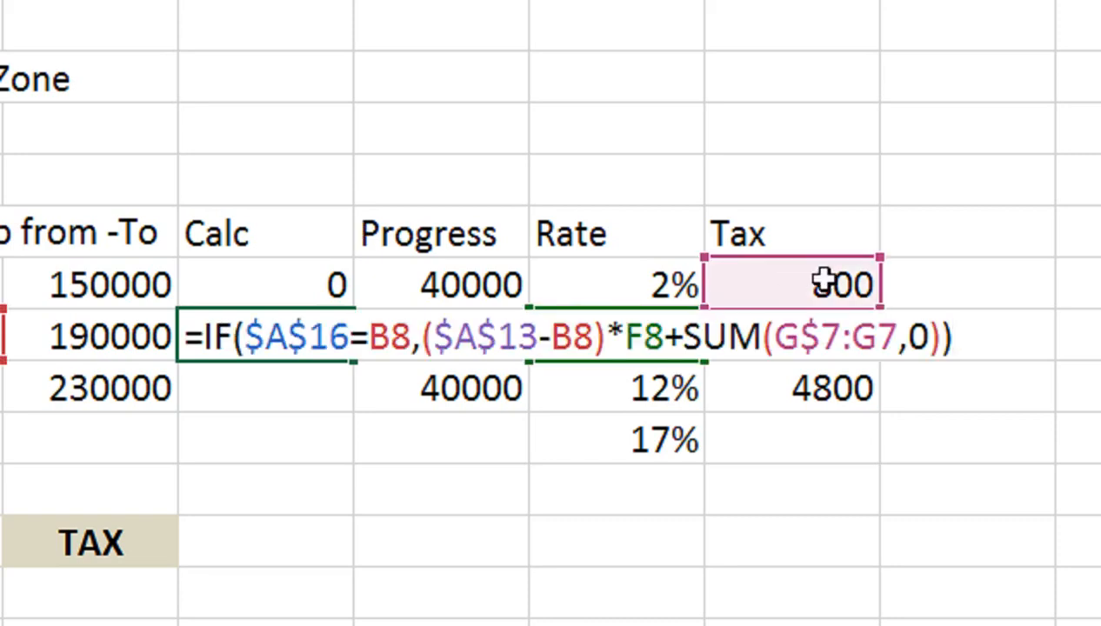
key(BackSpace)
click(793, 337)
click(772, 339)
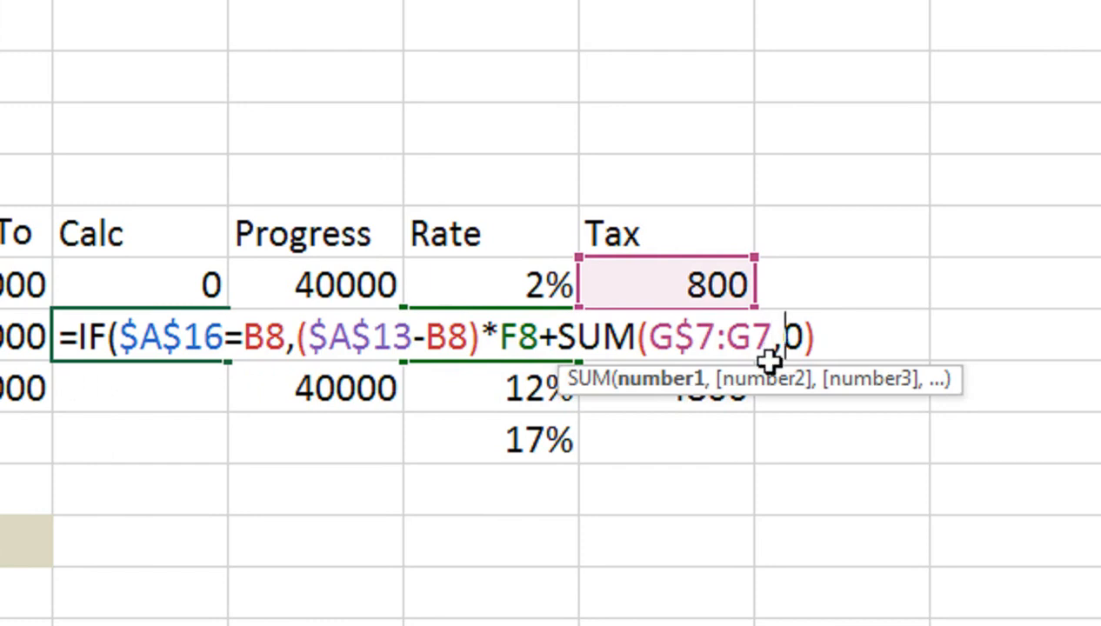
text())
click(797, 339)
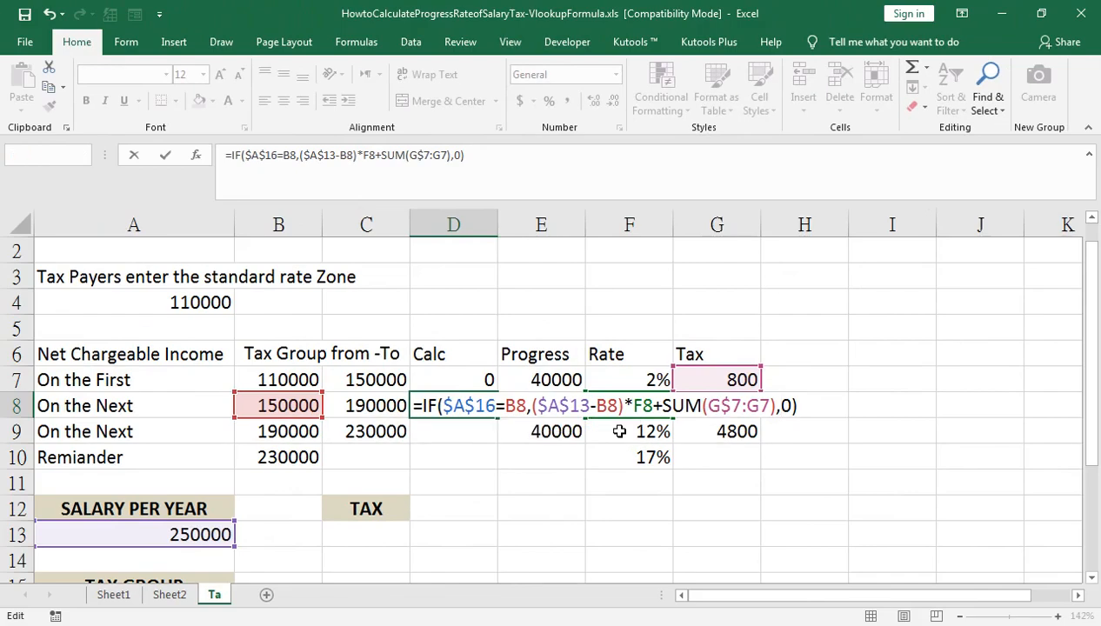
key(Return)
- Copy the D8 formula down through D10 and inspect the resulting formula in D10
key(Up)
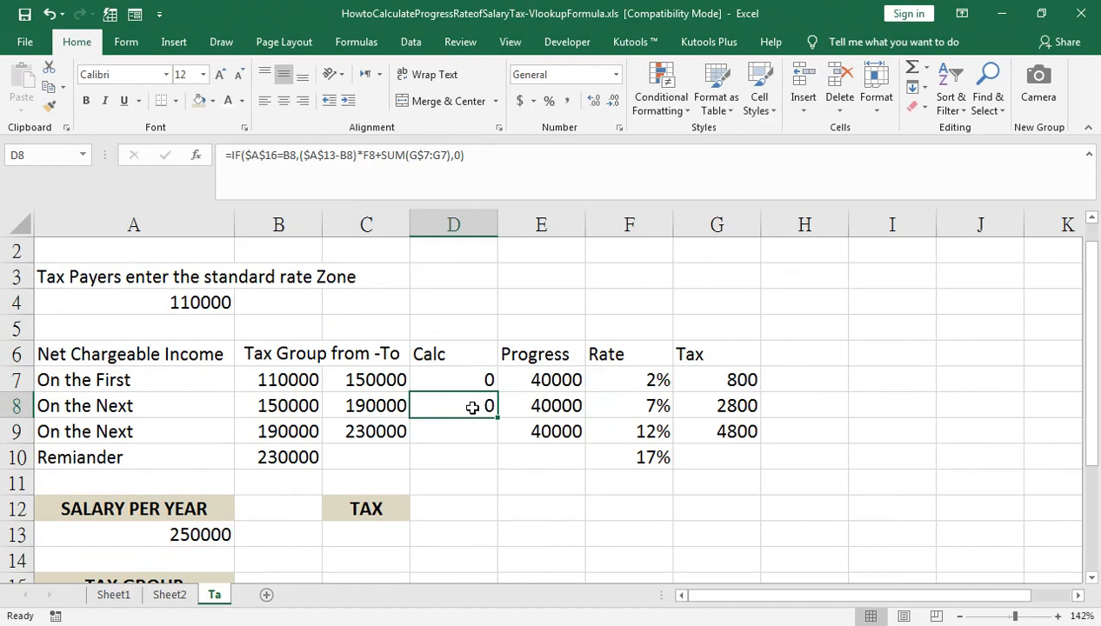
drag(497, 418, 494, 471)
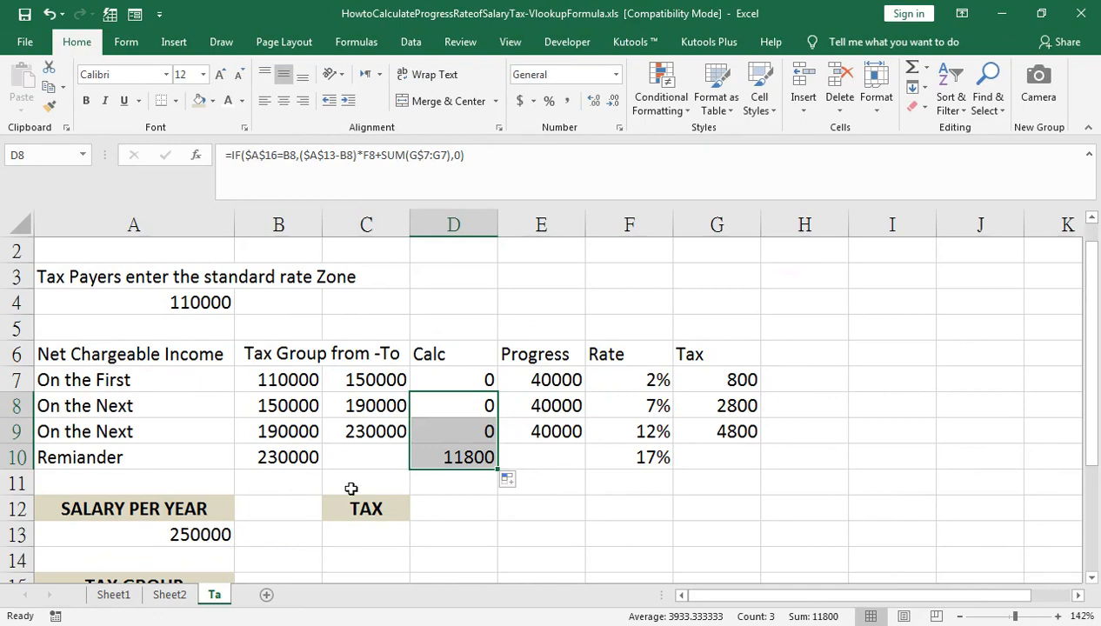
click(429, 457)
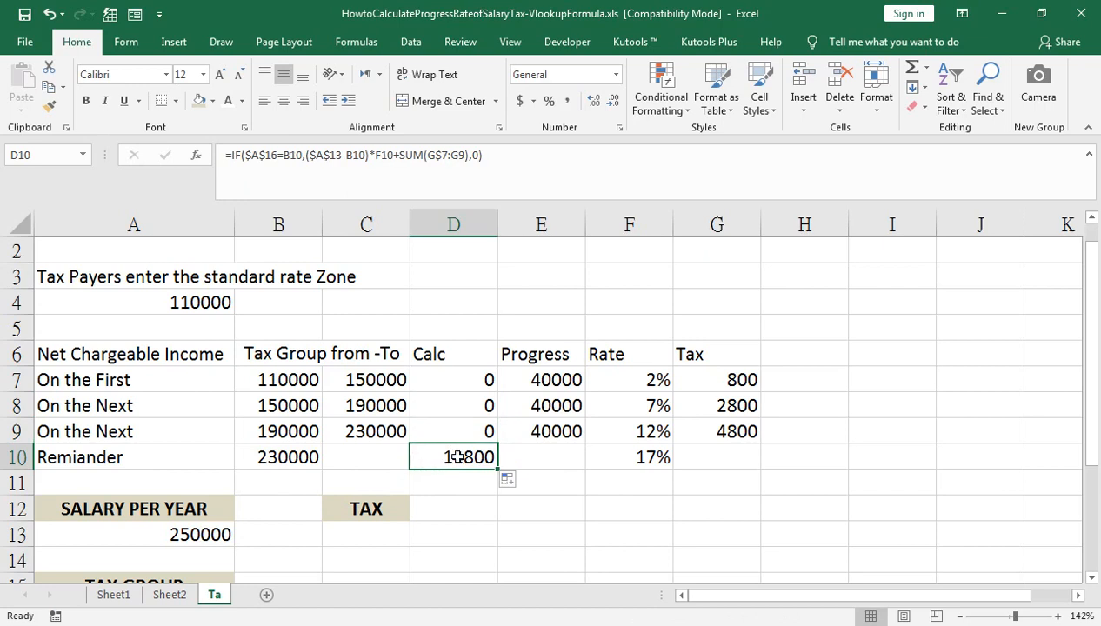
- Test the calculation with a yearly salary of 200000 in A13 and check the Calc column and tax group
click(208, 537)
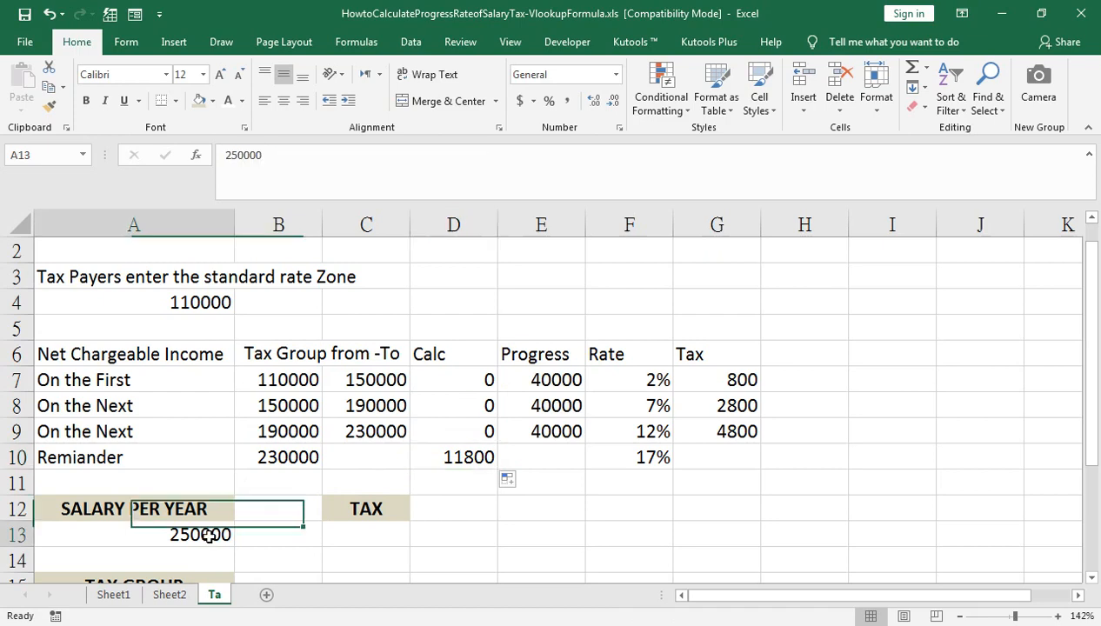
text(200000)
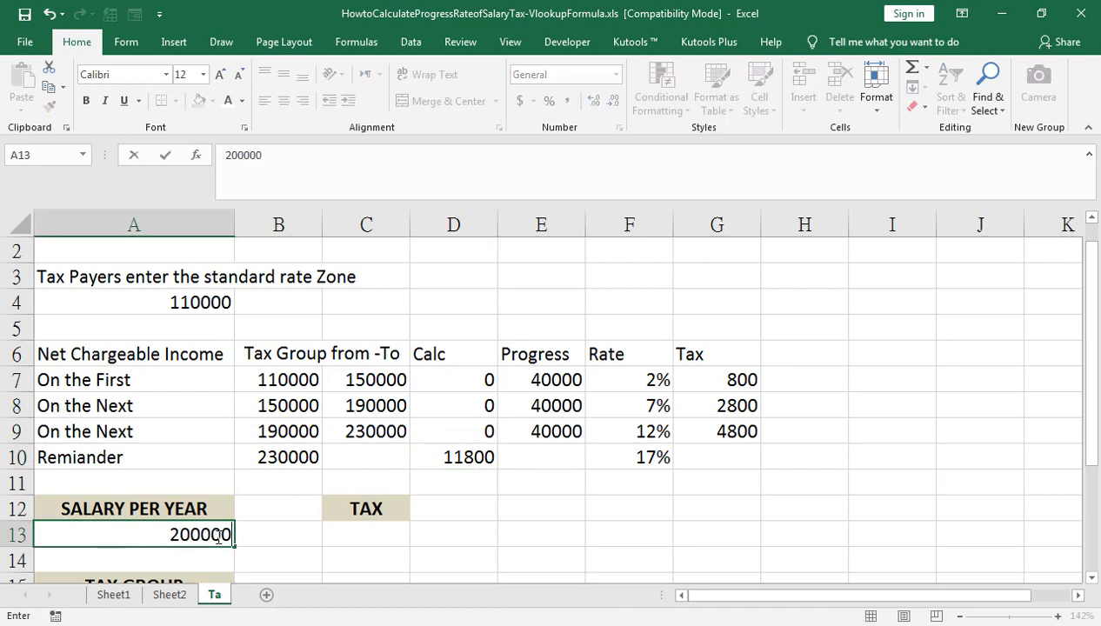
key(Return)
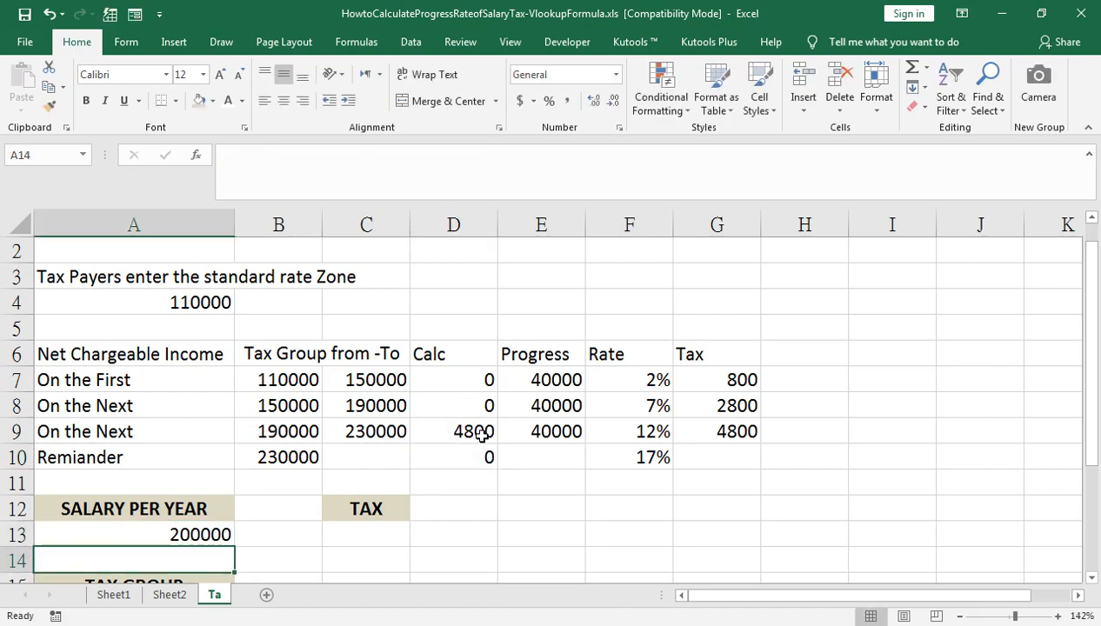
scroll(221, 510, down, 1)
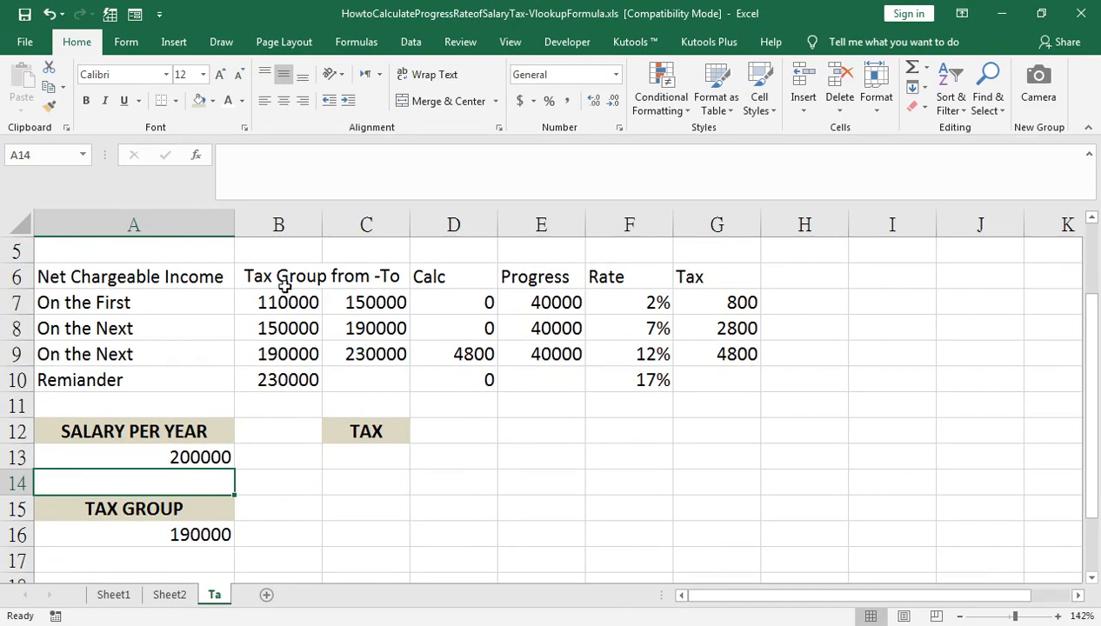
scroll(436, 383, up, 1)
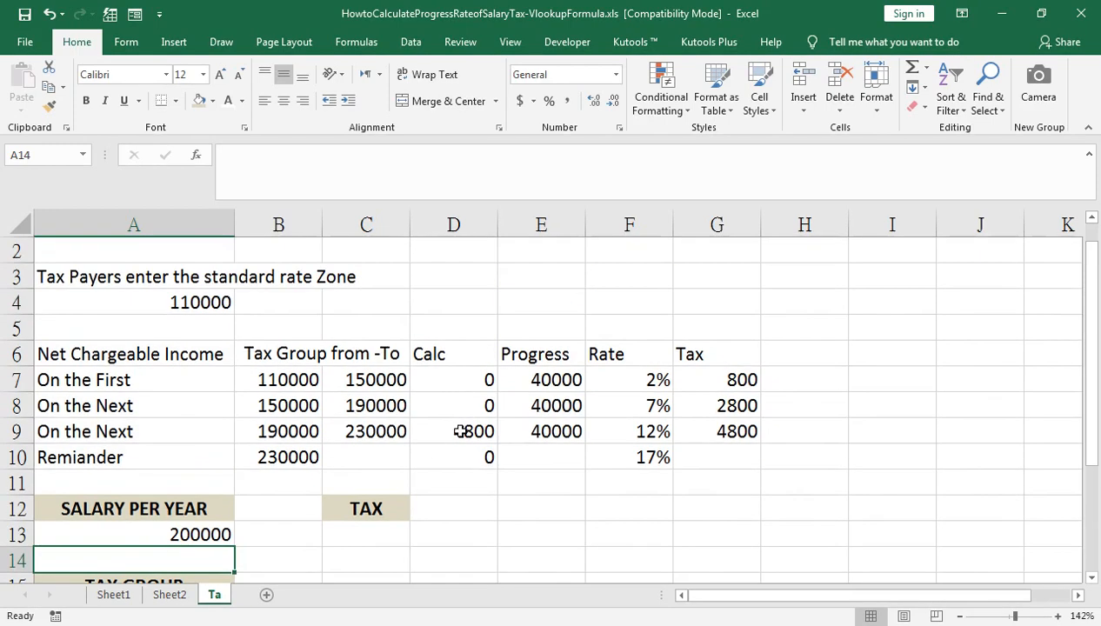
- Test the Calc formulas with a yearly salary of 160000 in A13
scroll(369, 429, down, 1)
click(192, 452)
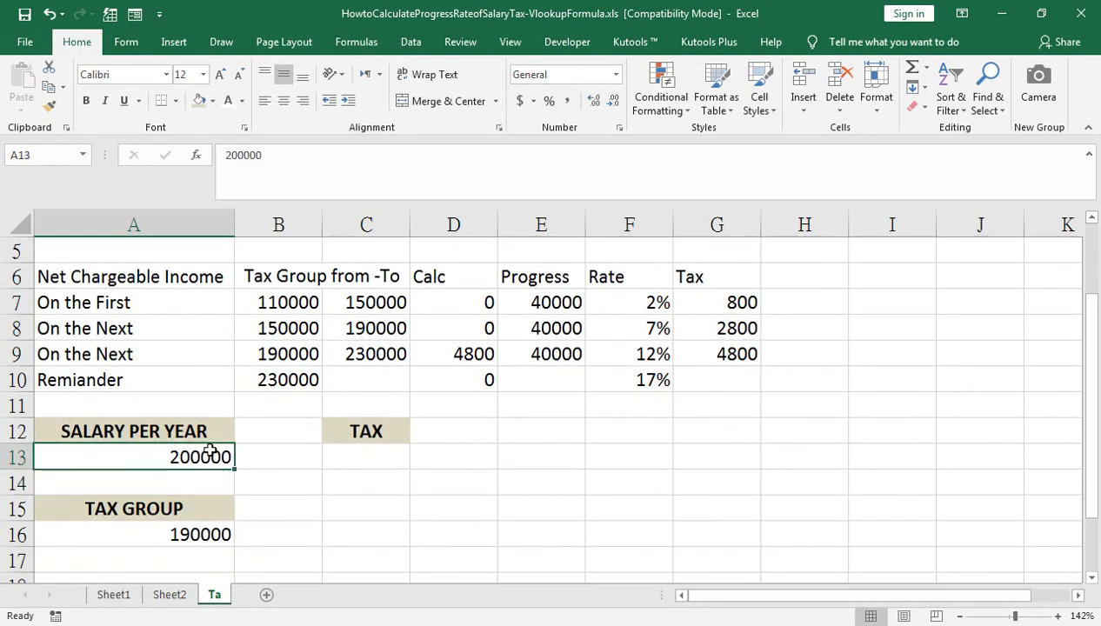
text(16000)
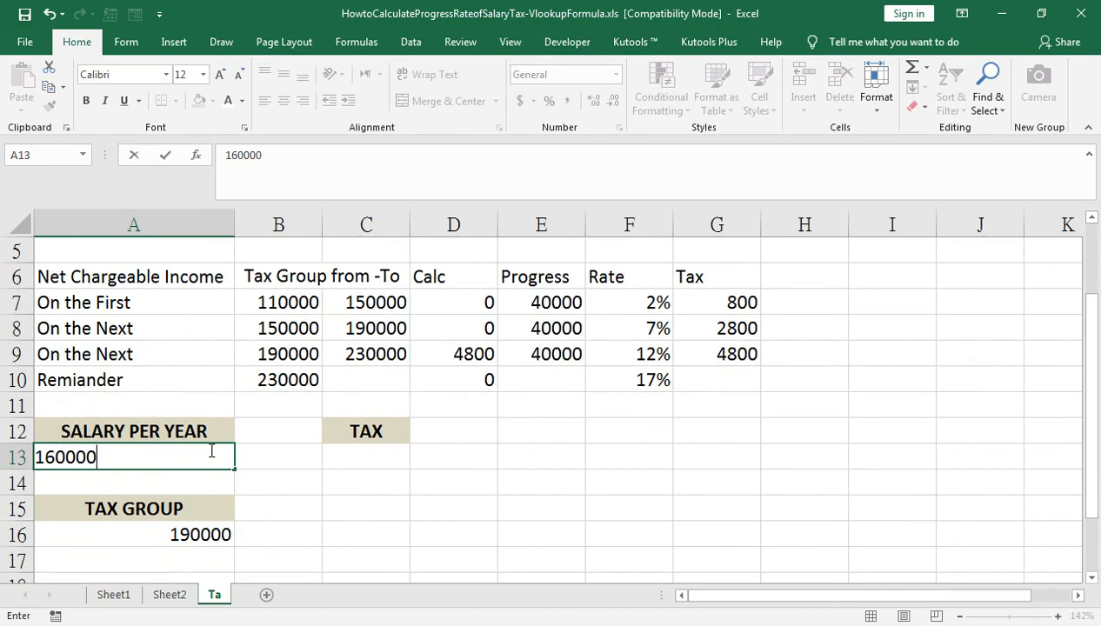
key(Return)
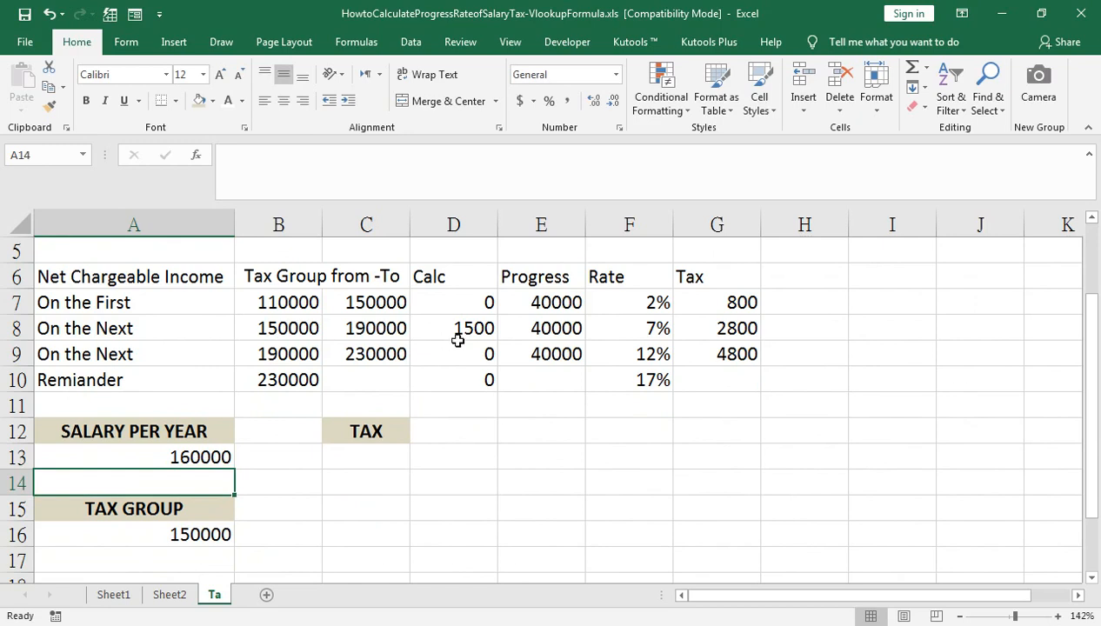
- Set the yearly salary in A13 to 140000 and check the Calc column
click(188, 456)
text(1400)
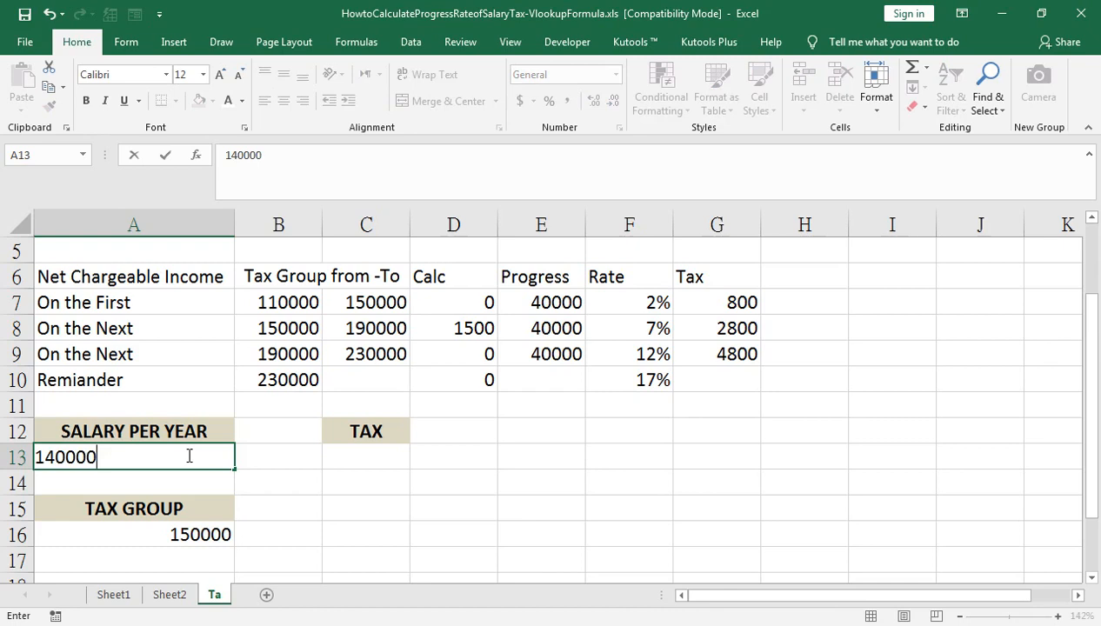
key(Return)
scroll(463, 315, up, 1)
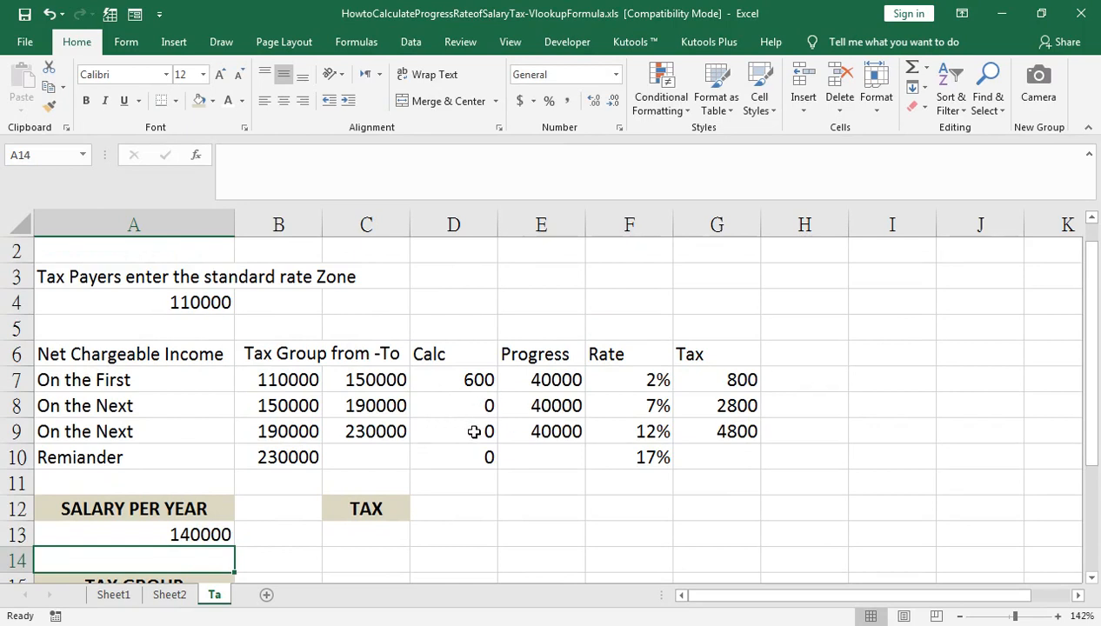
- Total the Calc column beside the TAX label by entering =SUM(D7:D10) in D12
click(467, 504)
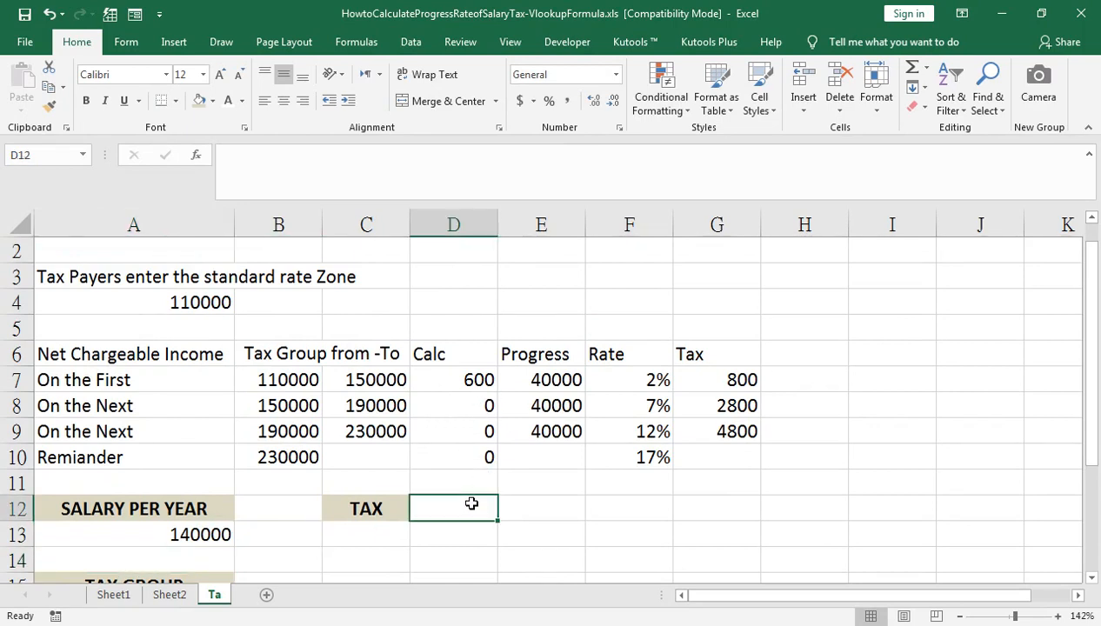
text(=SUM()
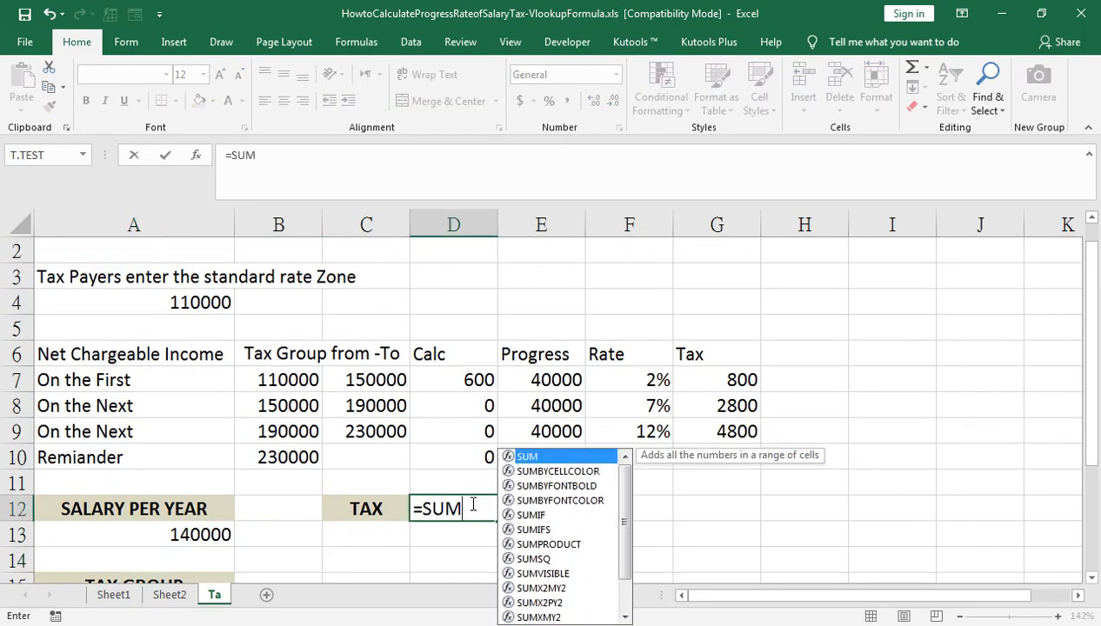
key(Up)
key(Up)
key(shift+Up)
key(shift+Up)
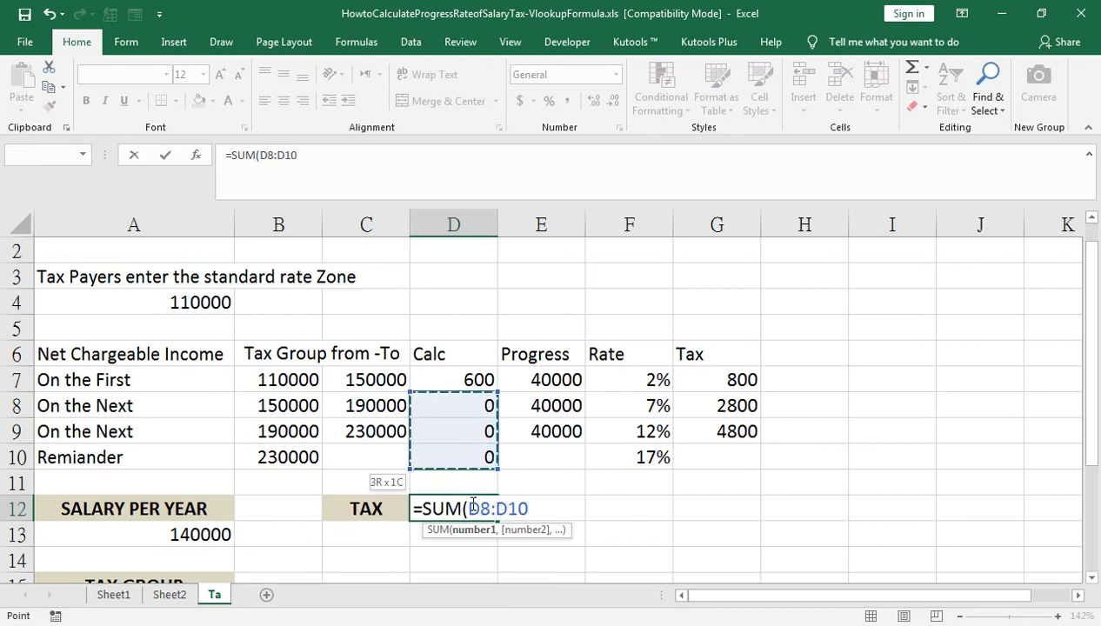
key(shift+Up)
text())
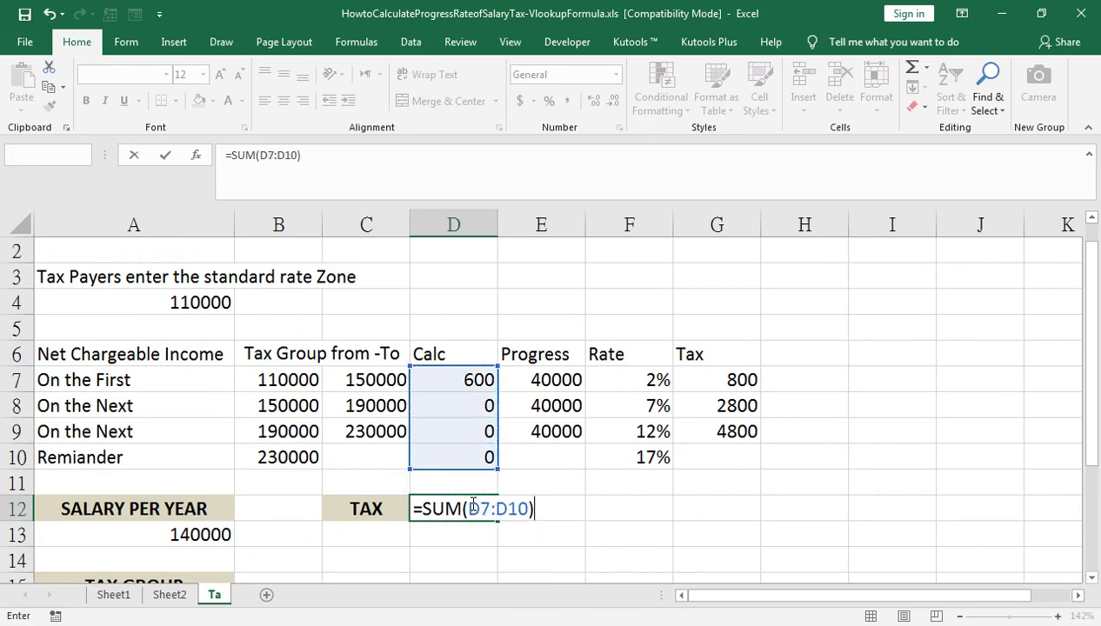
key(Return)
click(454, 502)
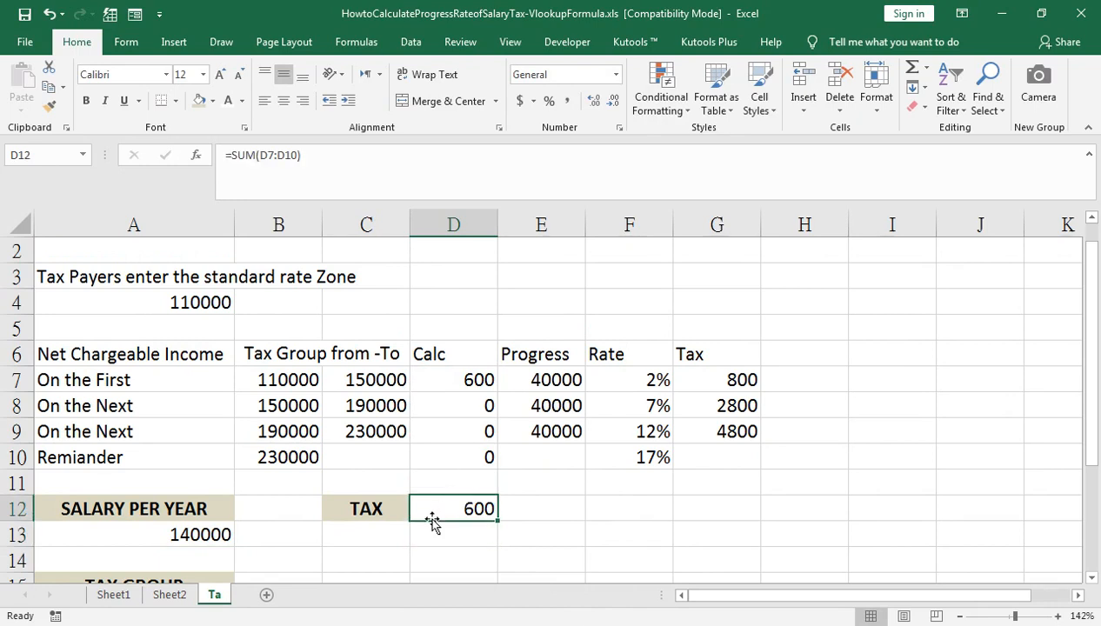
- Centre and bold the table headers in row 6
click(10, 354)
click(283, 102)
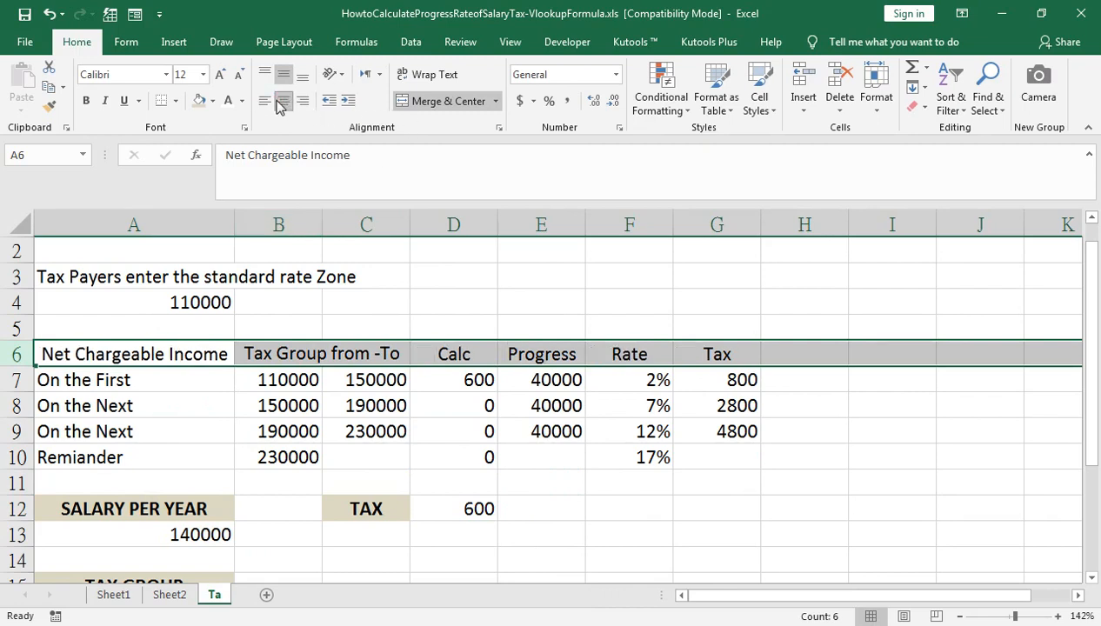
click(84, 102)
- Make the title in A3 bold and increase its font size to 14
click(104, 280)
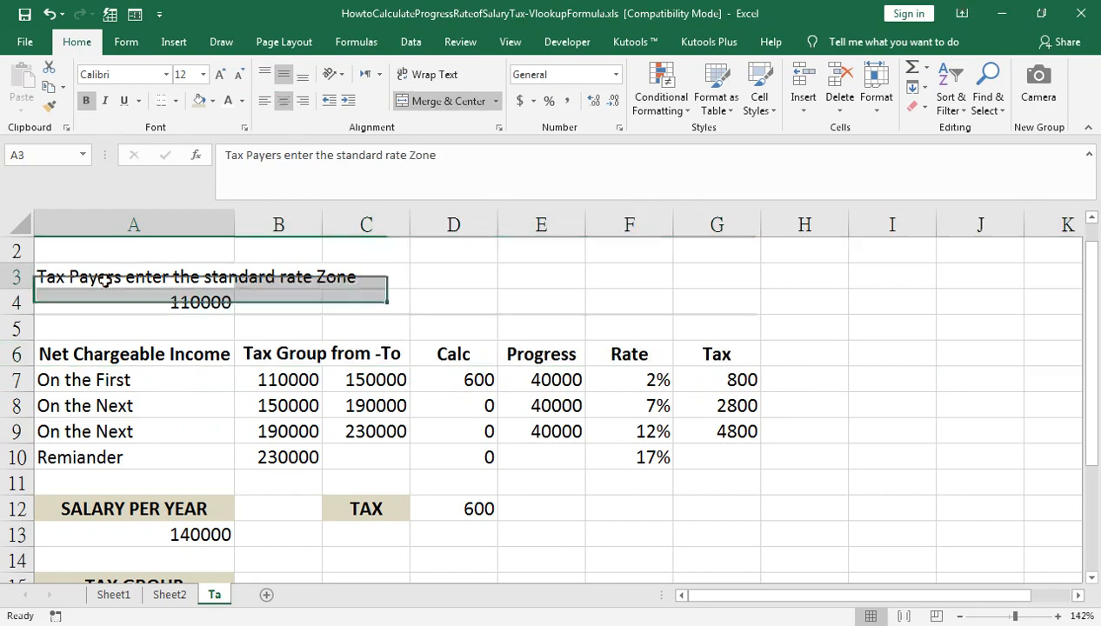
click(85, 102)
click(85, 102)
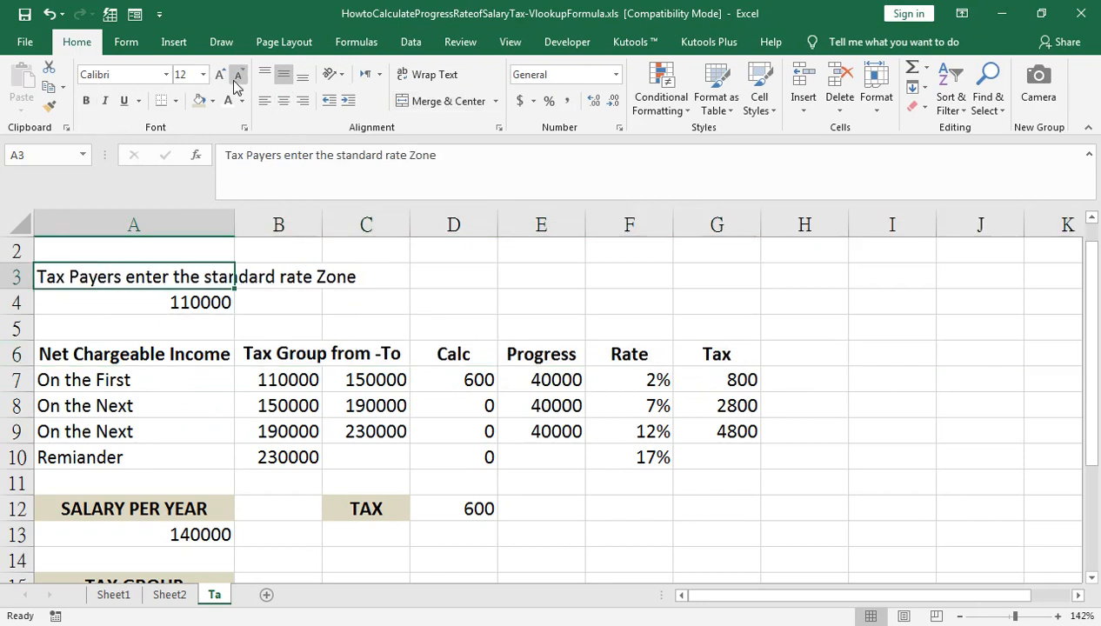
click(85, 101)
click(220, 74)
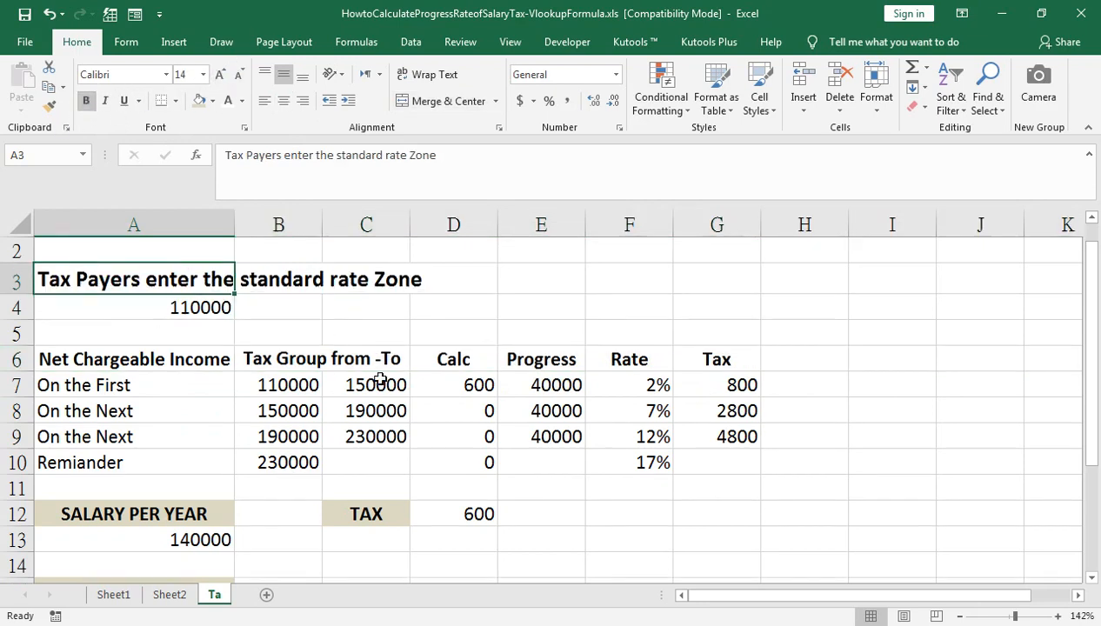
click(372, 326)
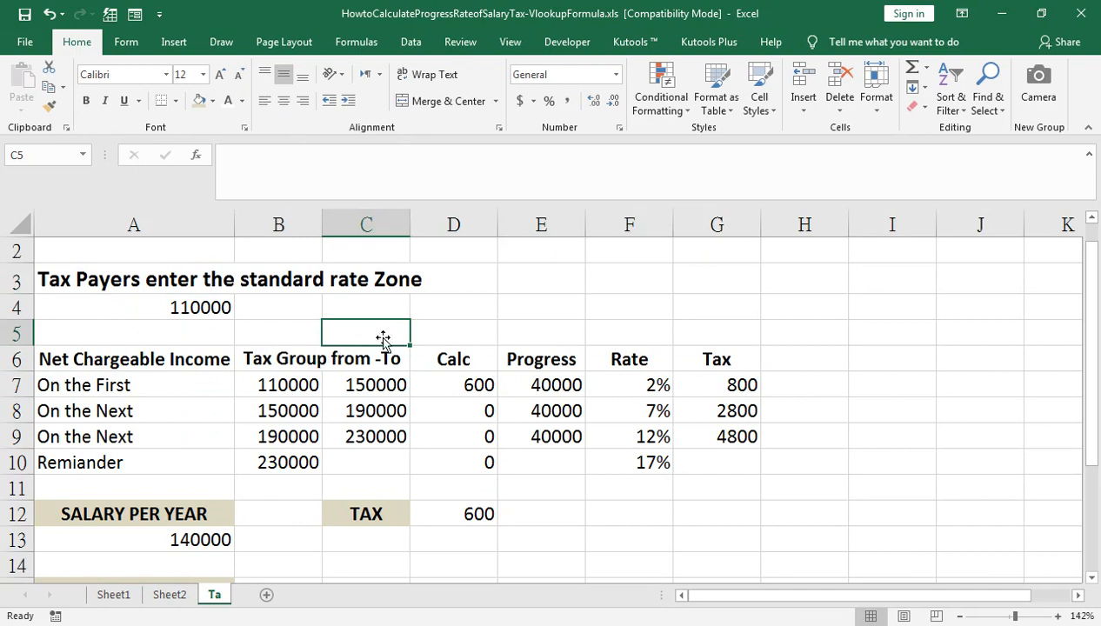
click(162, 353)
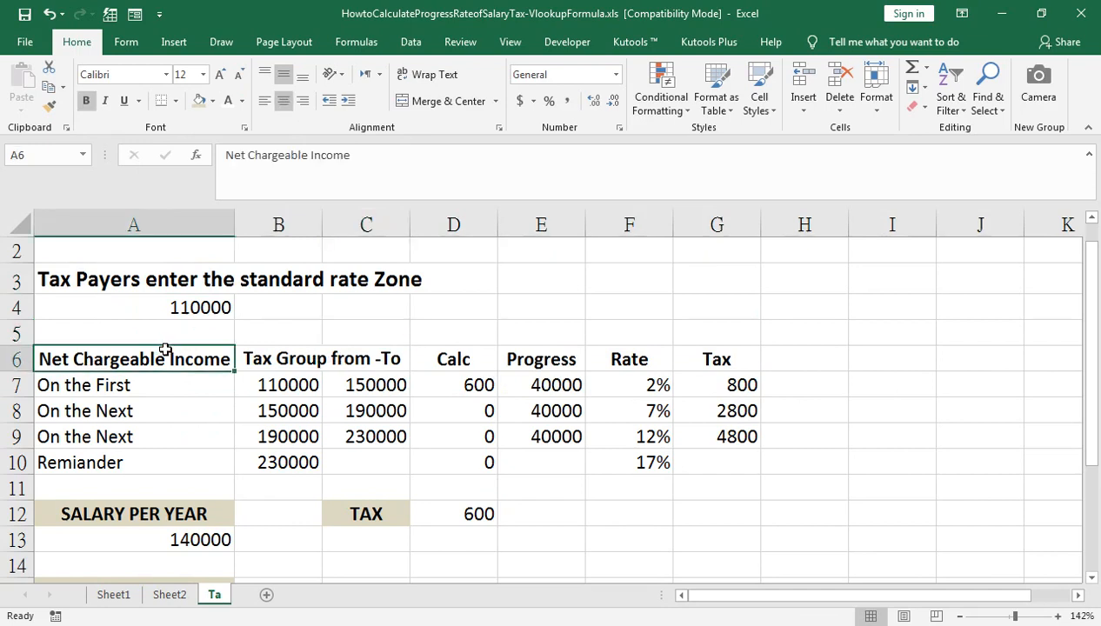
key(Down)
key(Down)
key(Down)
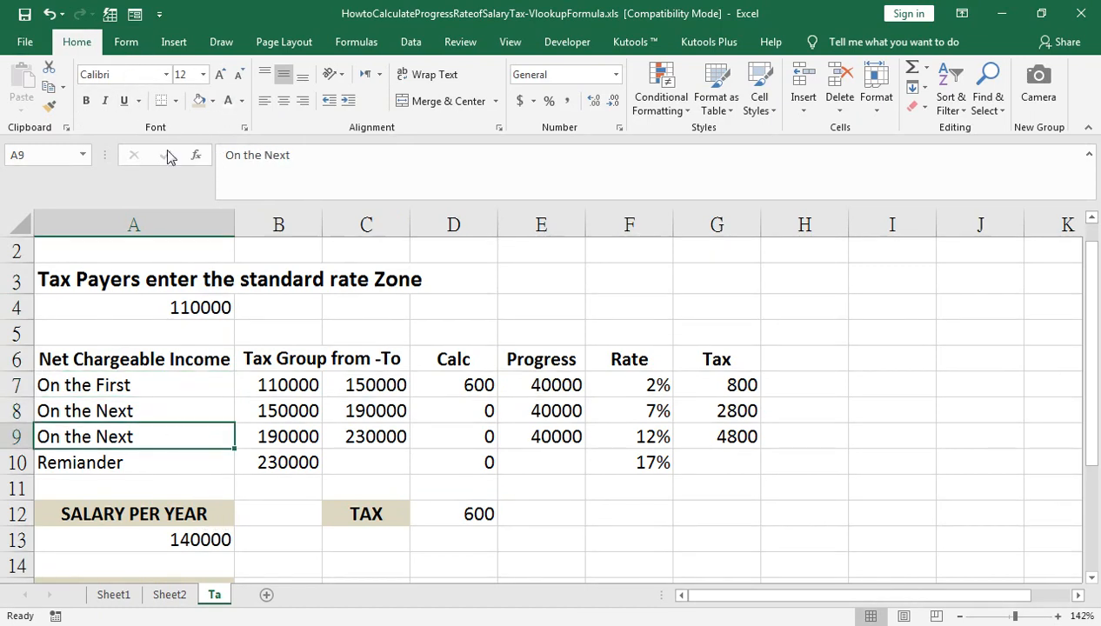
- Try to move the TAX label and its total from C12:D12 to D12:E12
drag(374, 514, 499, 525)
click(667, 515)
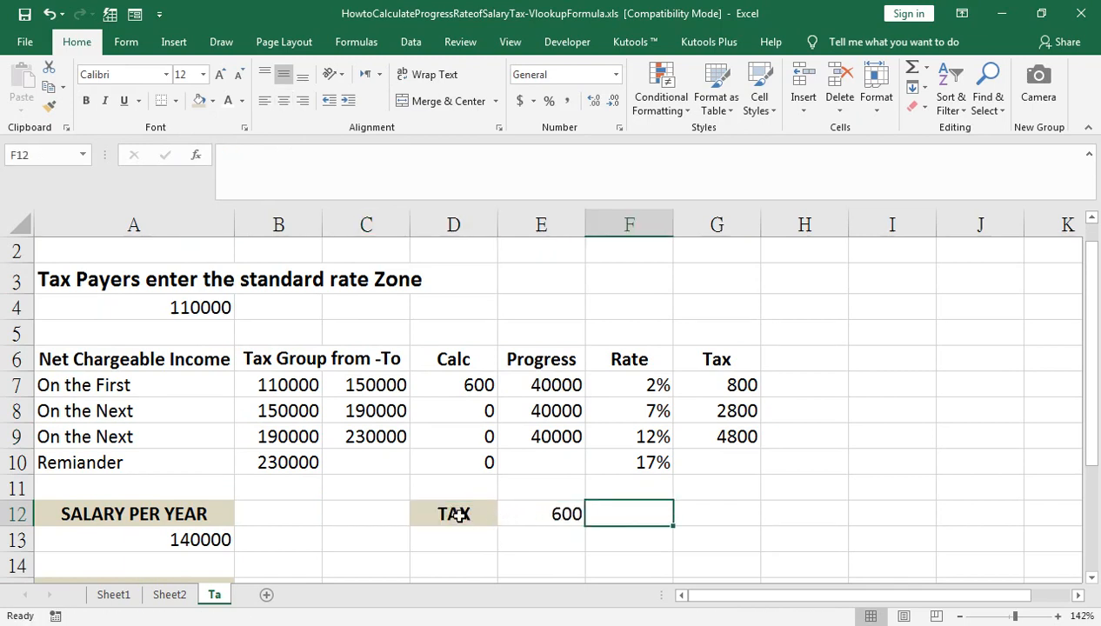
key(ctrl+c)
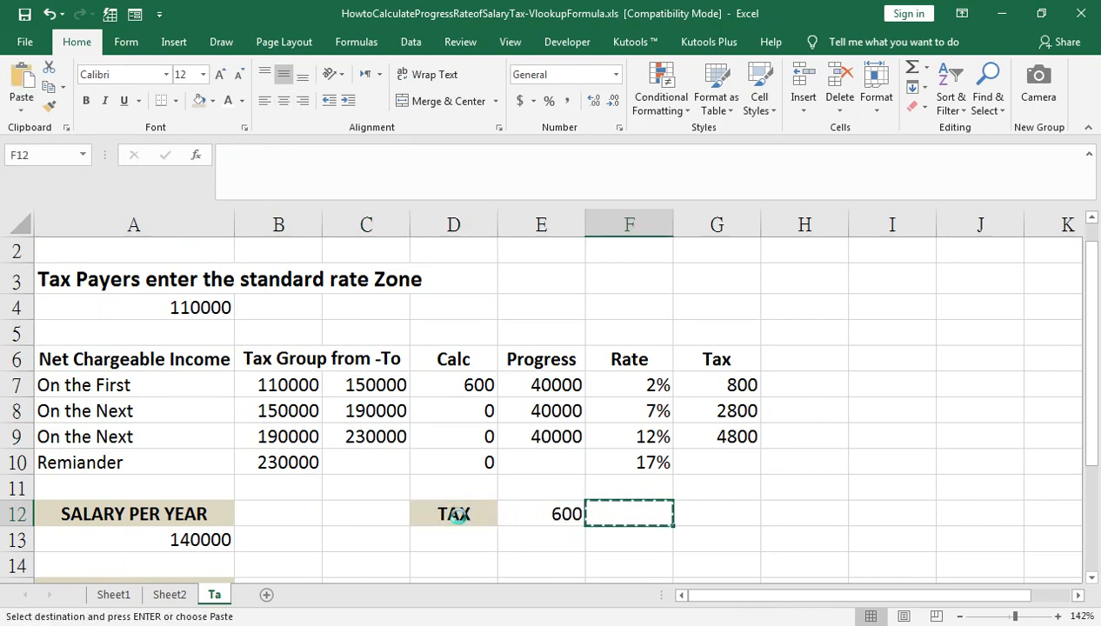
key(ctrl+z)
- Move the TAX GROUP label and its lookup formula from A15:A16 to E3:E4
scroll(240, 537, down, 1)
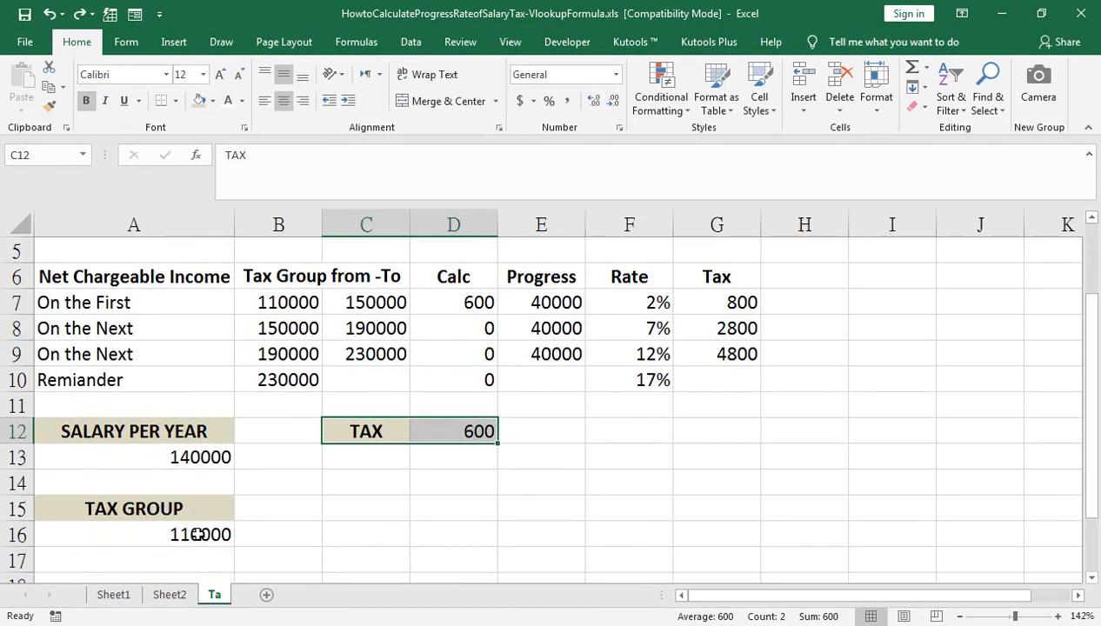
click(165, 514)
click(180, 530)
drag(182, 522, 165, 512)
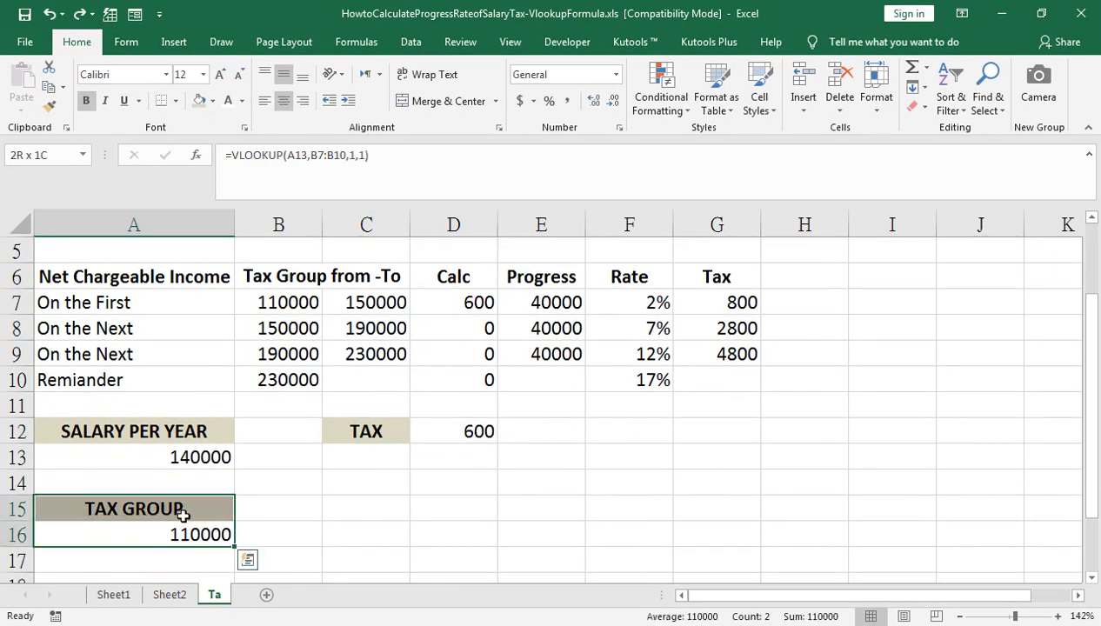
key(ctrl+c)
click(620, 430)
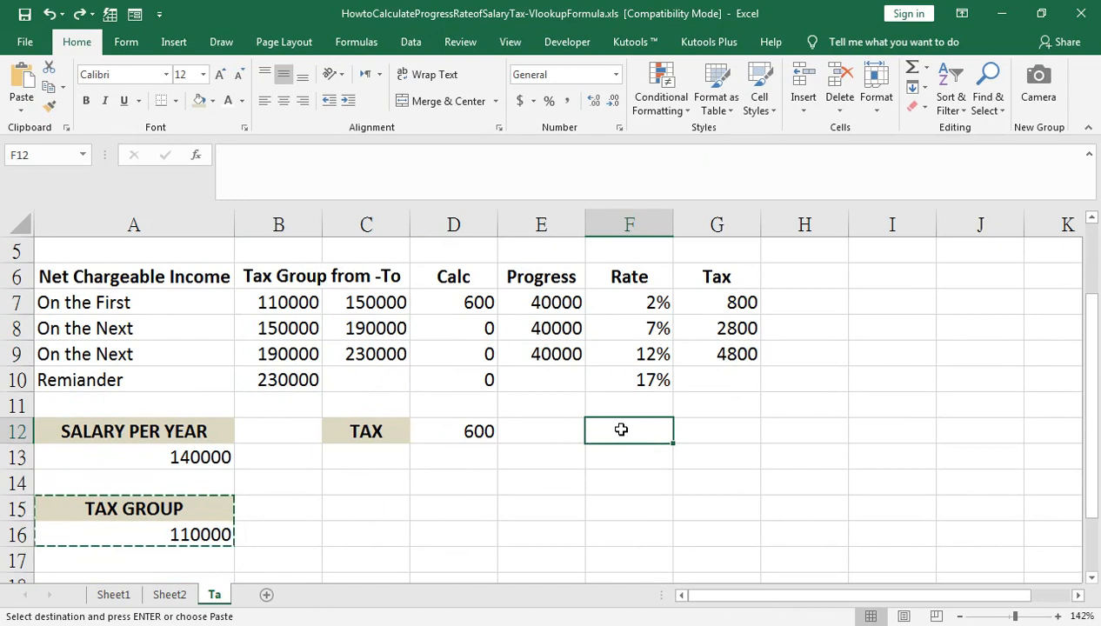
scroll(580, 427, up, 2)
click(108, 248)
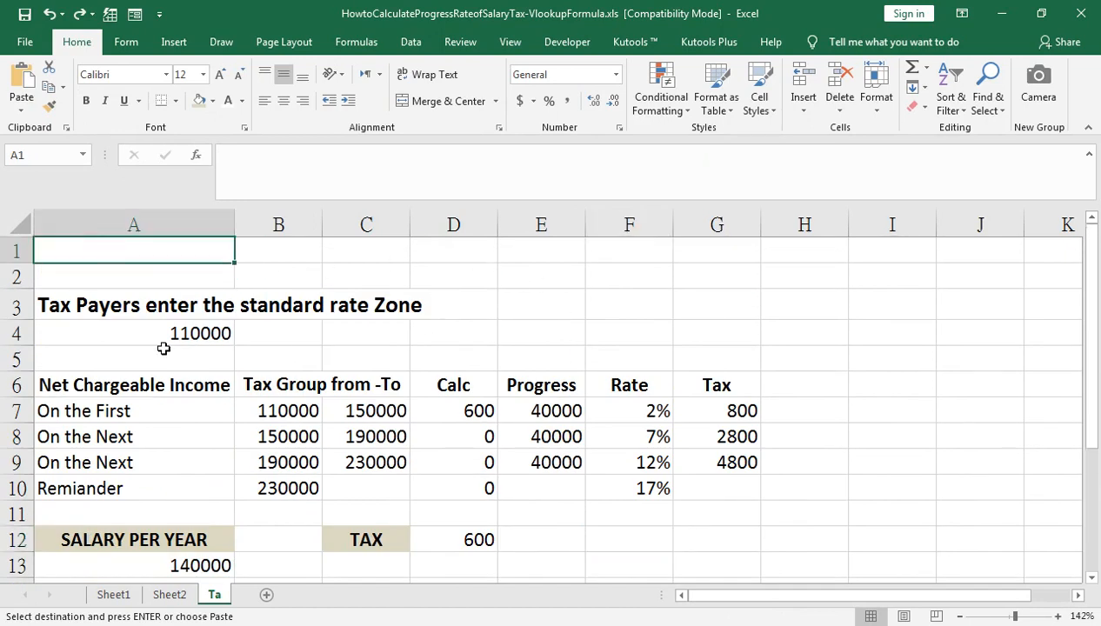
click(220, 352)
click(531, 309)
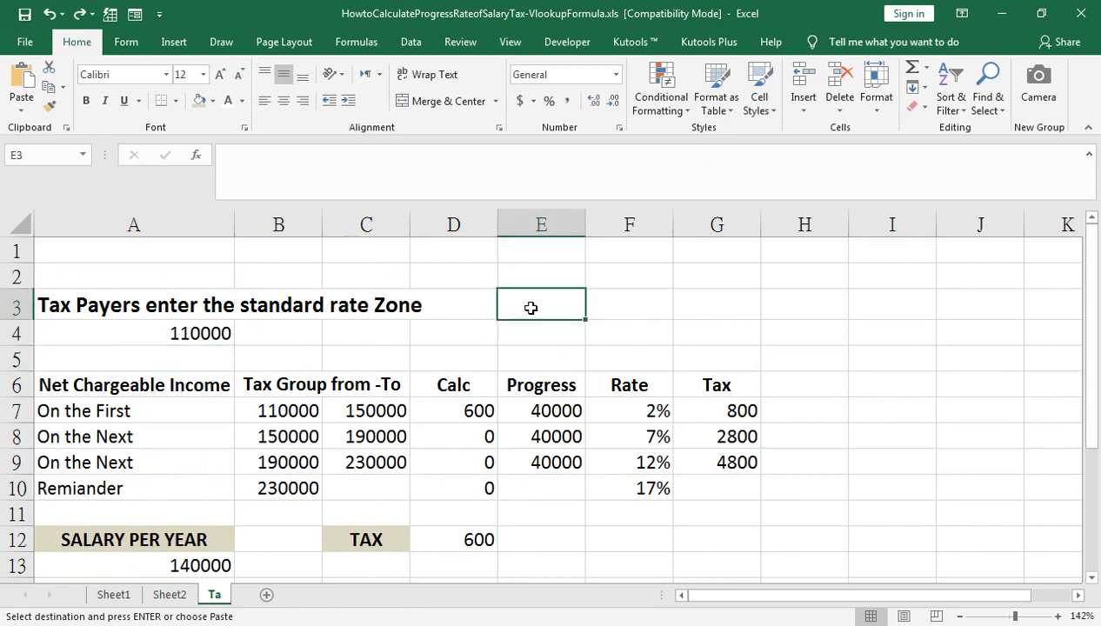
key(ctrl+v)
- Merge columns E and F across rows 3 and 4 for the TAX GROUP block and centre its contents
drag(563, 310, 622, 335)
click(496, 100)
click(495, 142)
click(303, 101)
click(284, 101)
click(402, 398)
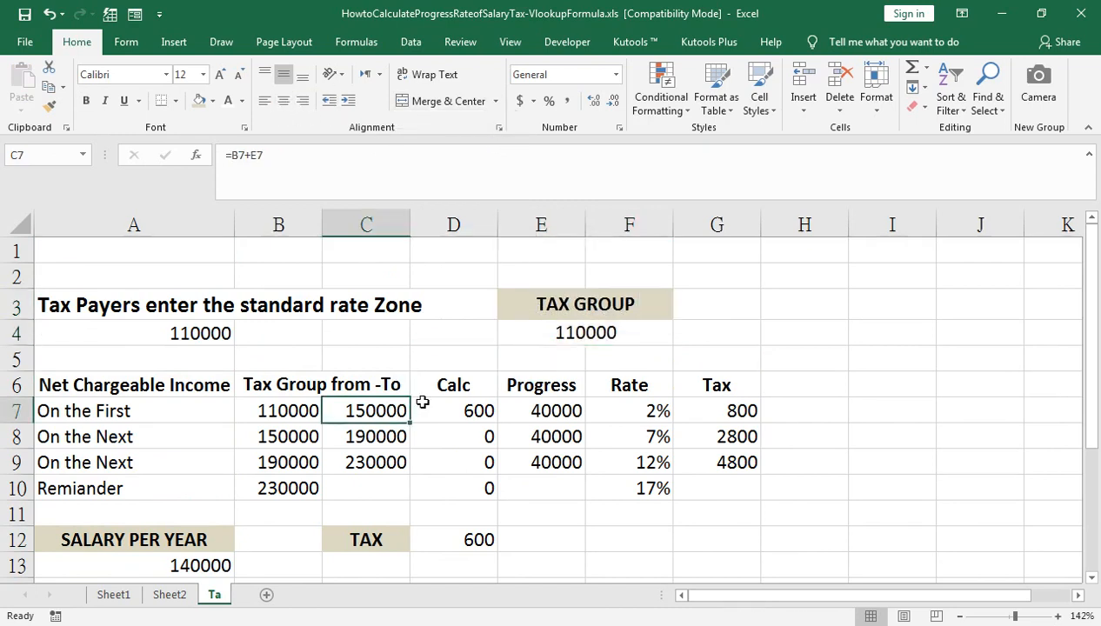
- Set the yearly salary in A13 to 150000 and check the TAX GROUP lookup cell
click(196, 565)
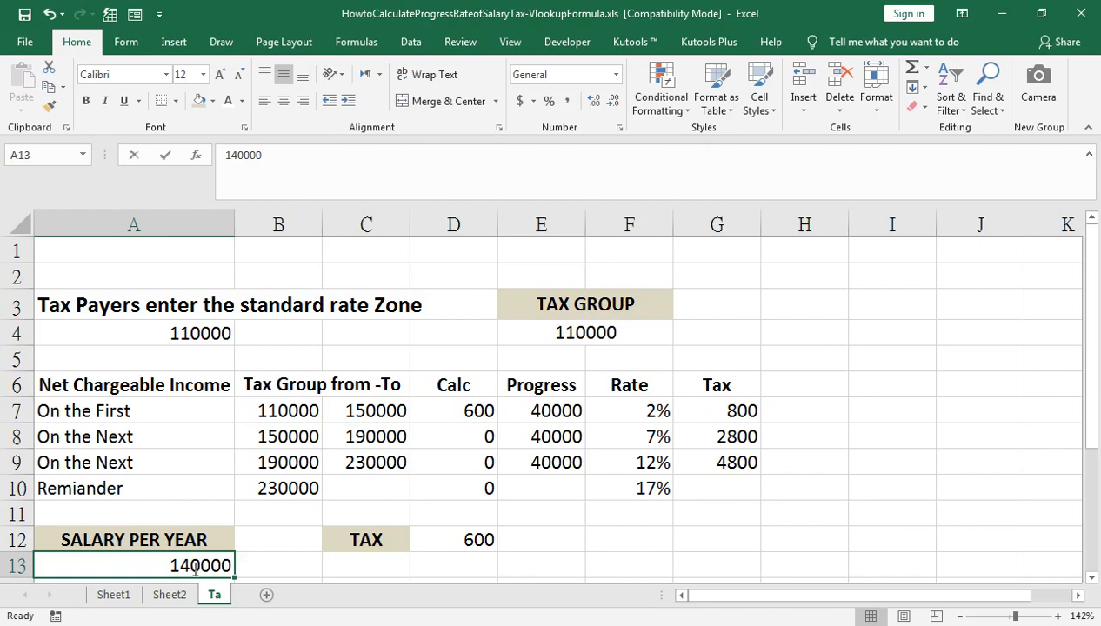
text(150000)
key(Return)
key(Up)
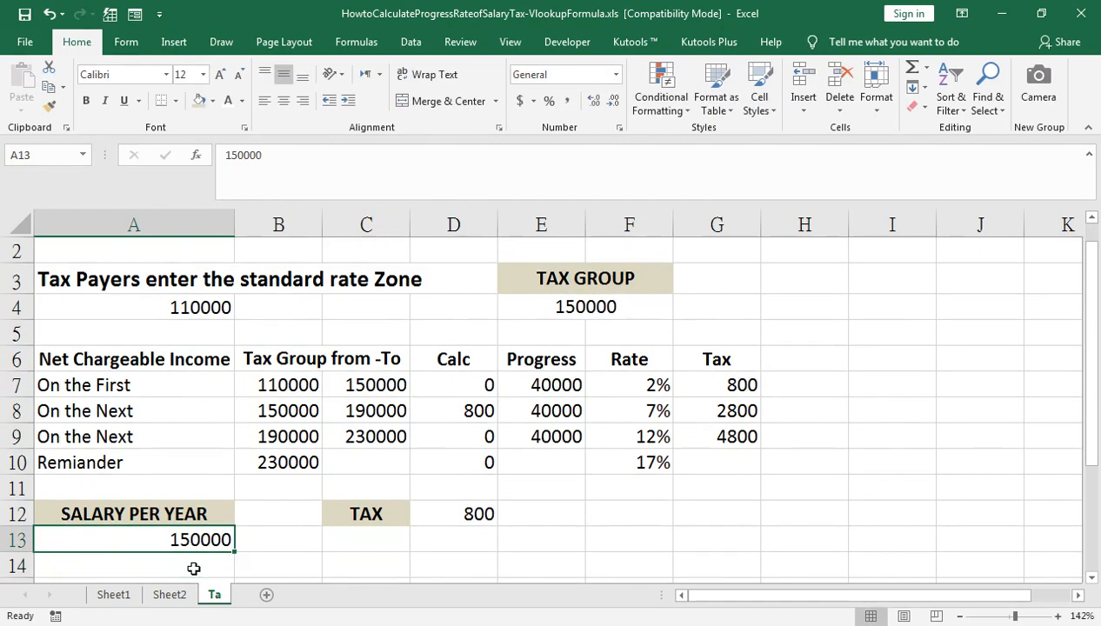
scroll(506, 427, up, 1)
click(567, 333)
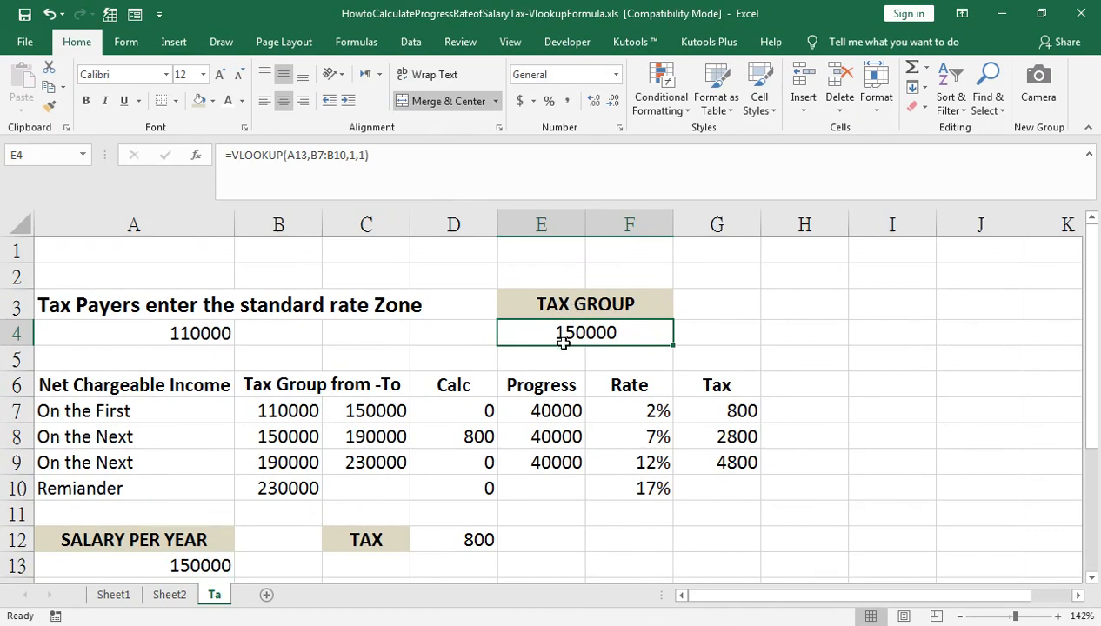
- Apply all borders to the tax band table in A6:G10
click(185, 374)
key(shift+Right)
key(shift+Right)
key(shift+Right)
key(shift+Right)
key(shift+Right)
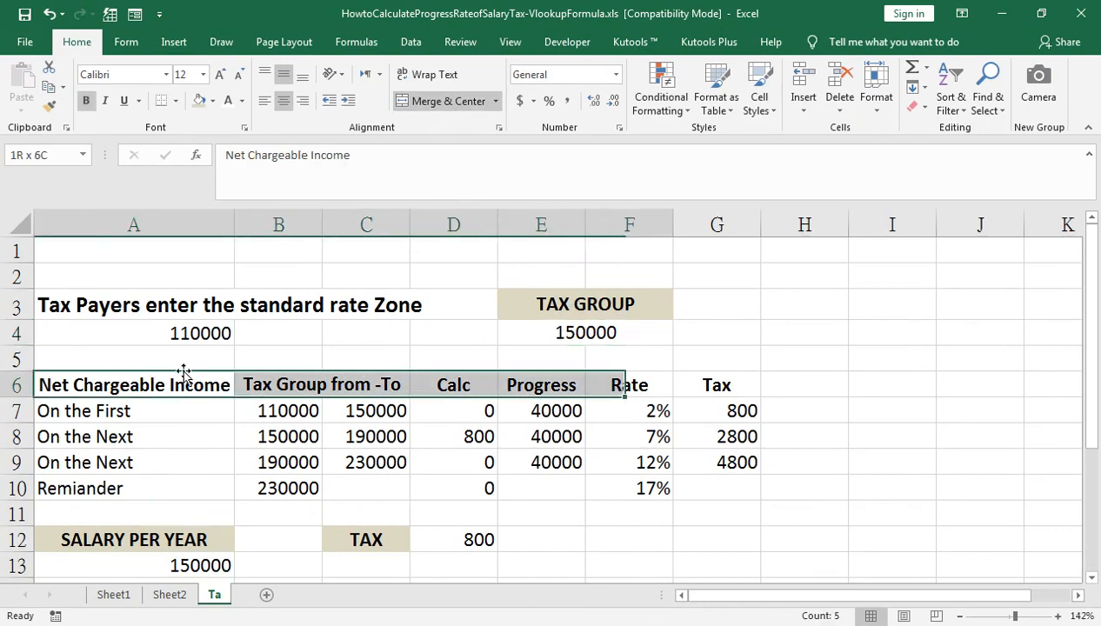
key(shift+Down)
key(shift+Down)
key(shift+Right)
key(shift+Down)
key(shift+Down)
key(shift+Down)
key(shift+Up)
click(174, 101)
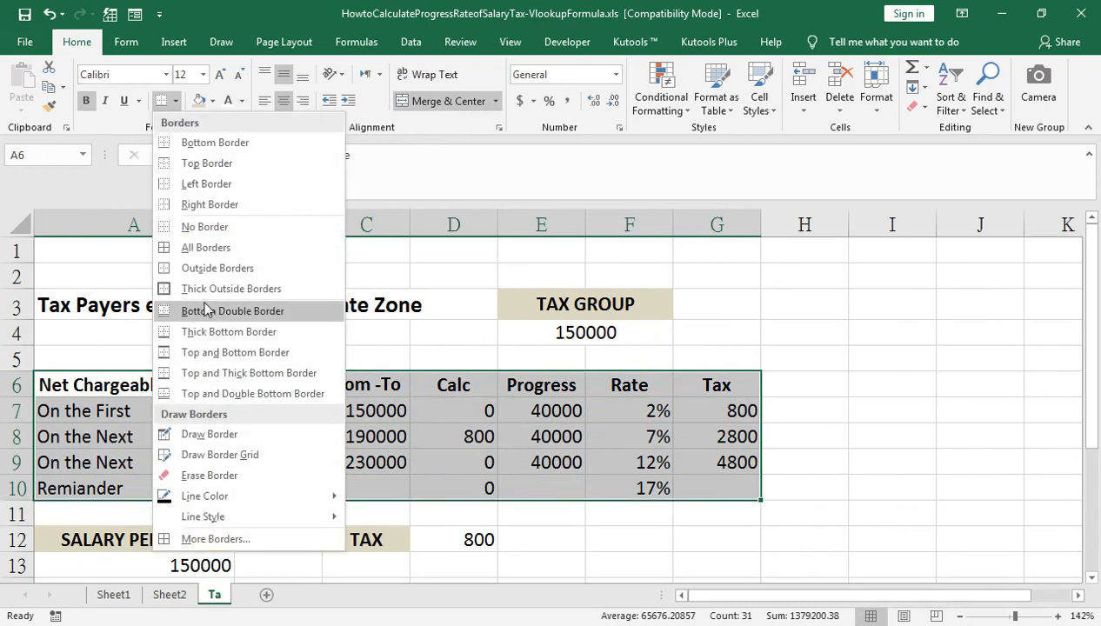
click(205, 254)
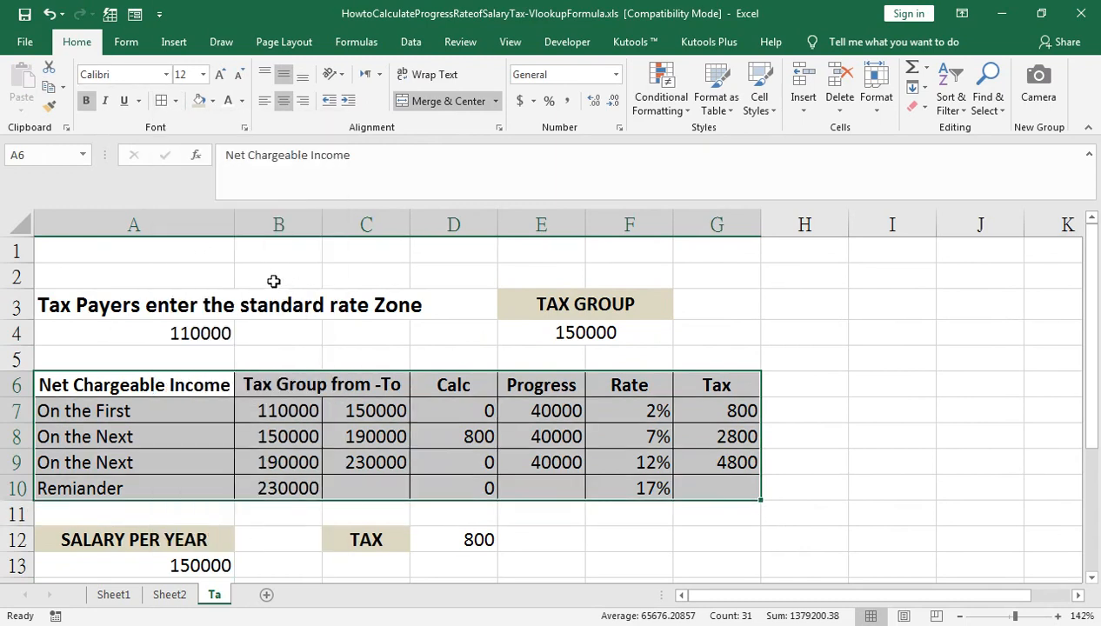
- Fill the table header row A6:G6 with the tan colour of the other labels
click(185, 382)
key(shift+Right)
key(shift+Right)
key(shift+Right)
key(shift+Right)
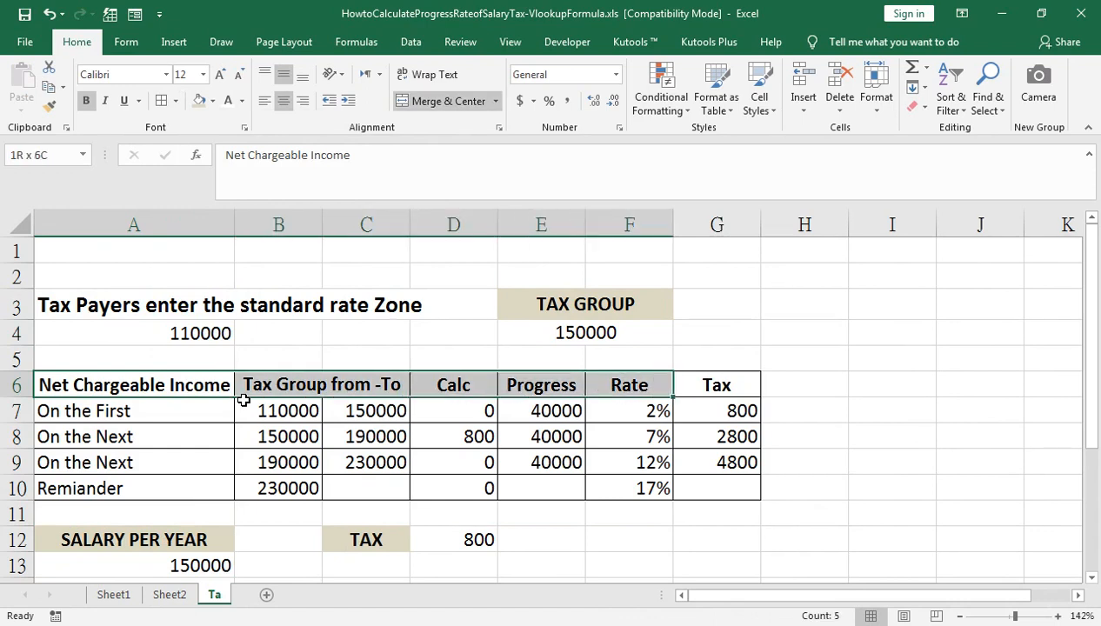
key(shift+Right)
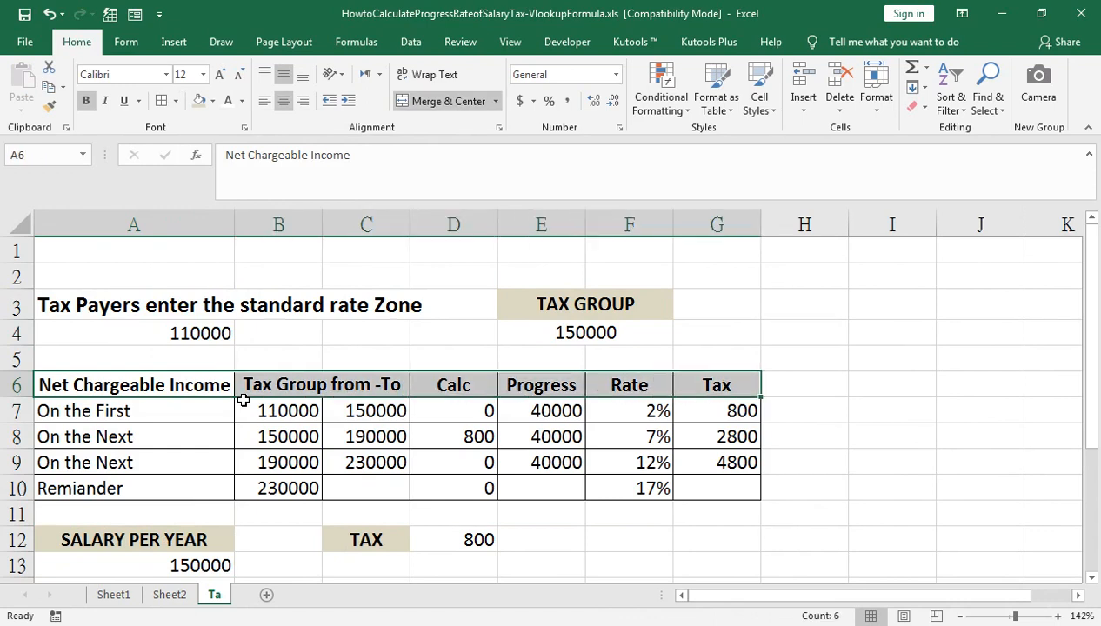
click(199, 101)
- Merge and centre the title over A1:A3, wrap its text and reduce its font size to 12
click(139, 310)
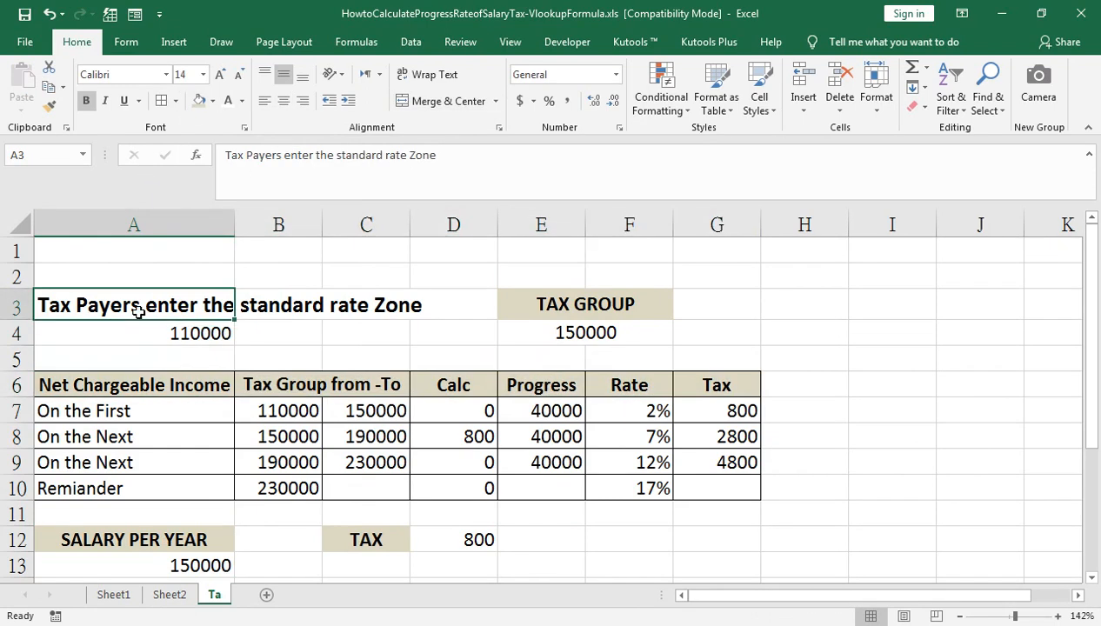
key(shift+Right)
key(shift+Right)
key(shift+Down)
key(Down)
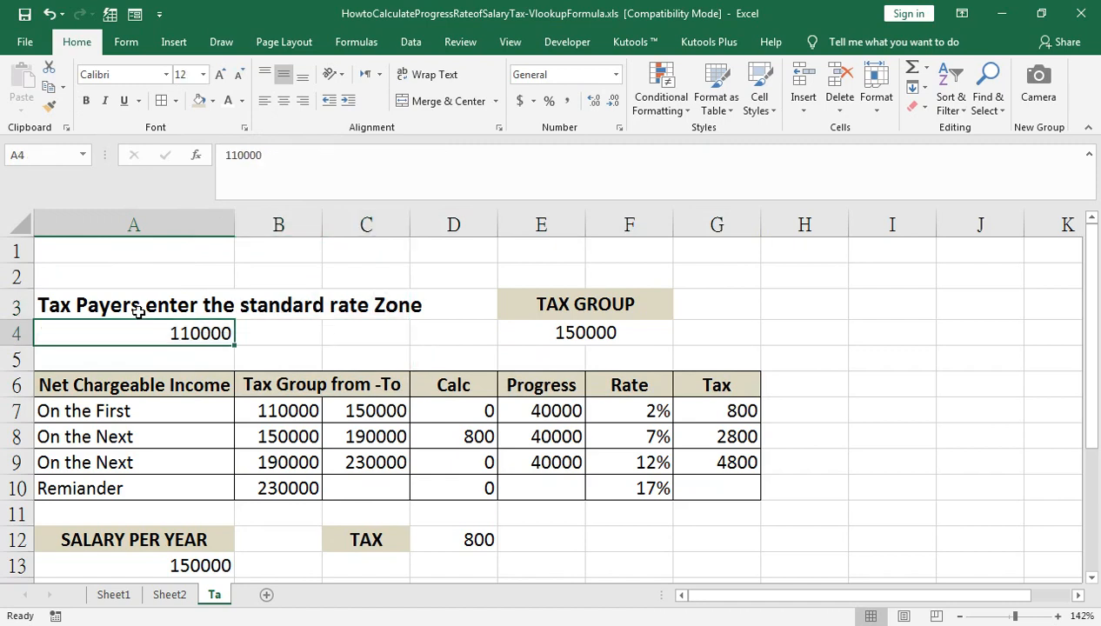
drag(170, 256, 167, 295)
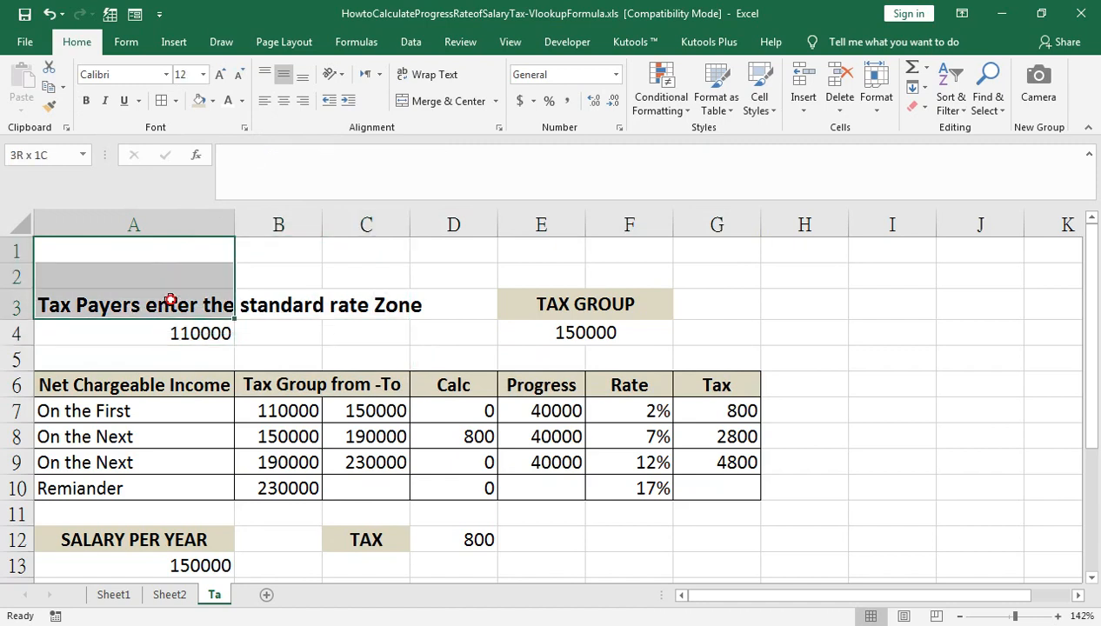
click(417, 105)
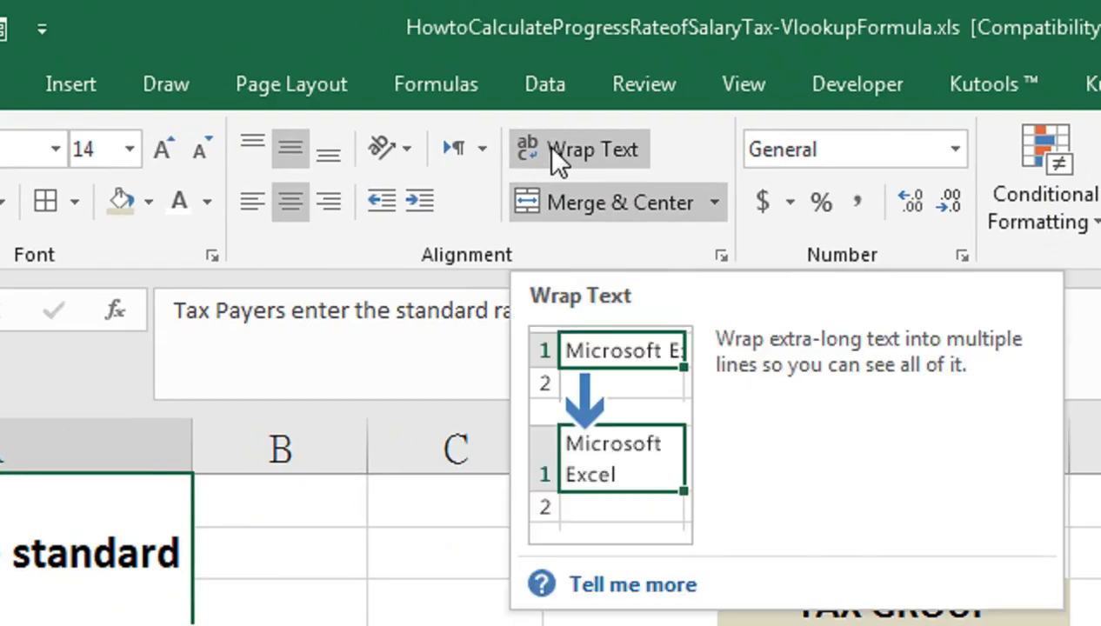
click(418, 77)
click(241, 76)
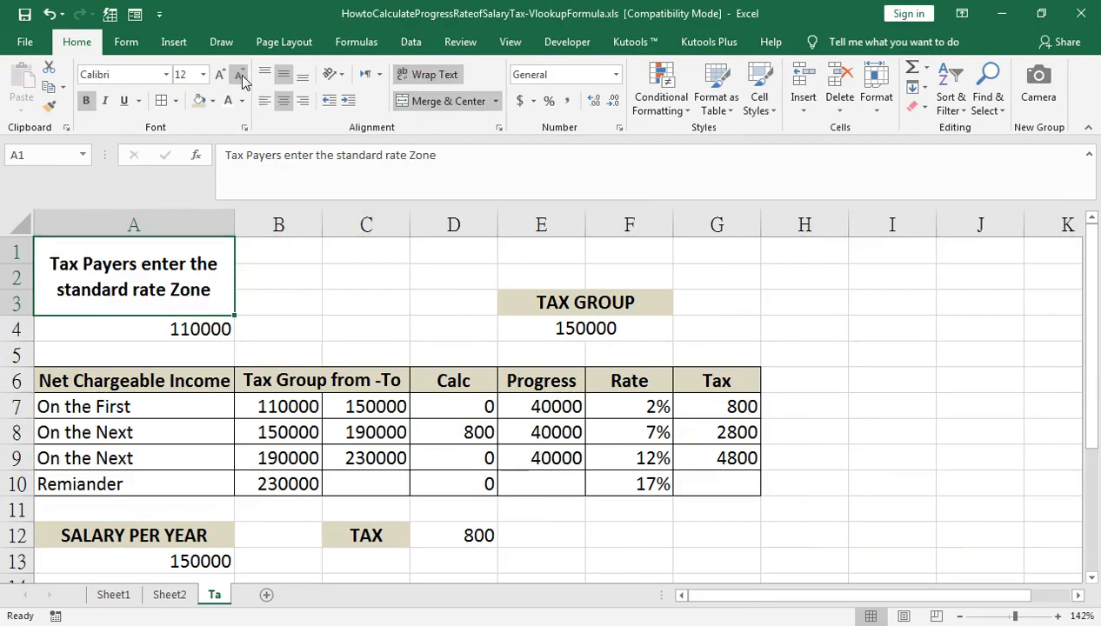
- Centre the threshold value in A4 and fill the merged title cell above it with tan
click(183, 337)
click(283, 101)
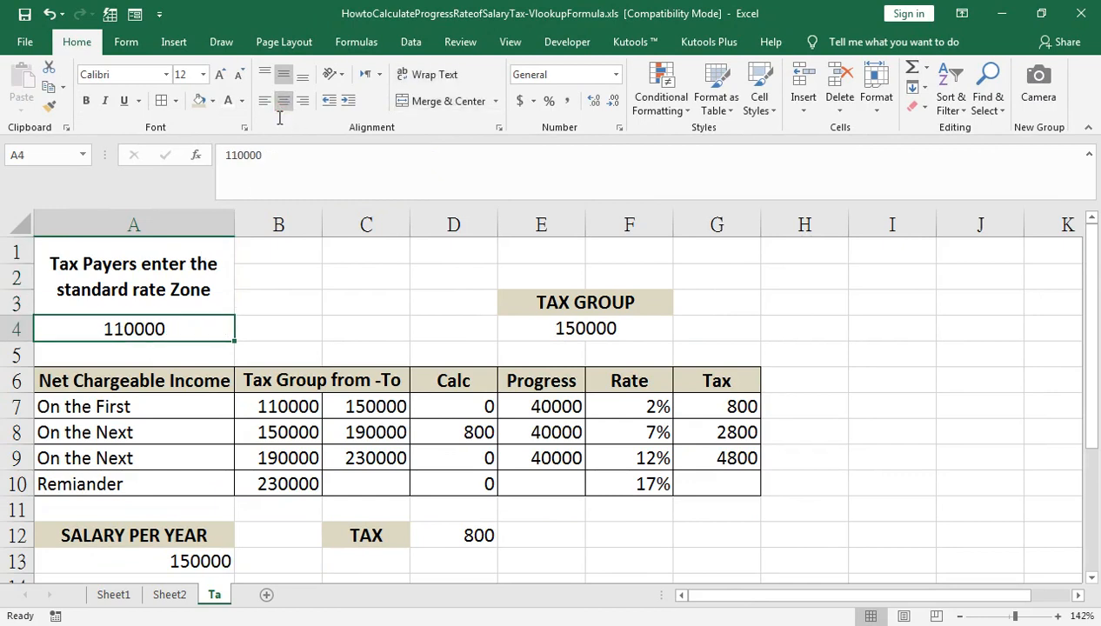
click(133, 271)
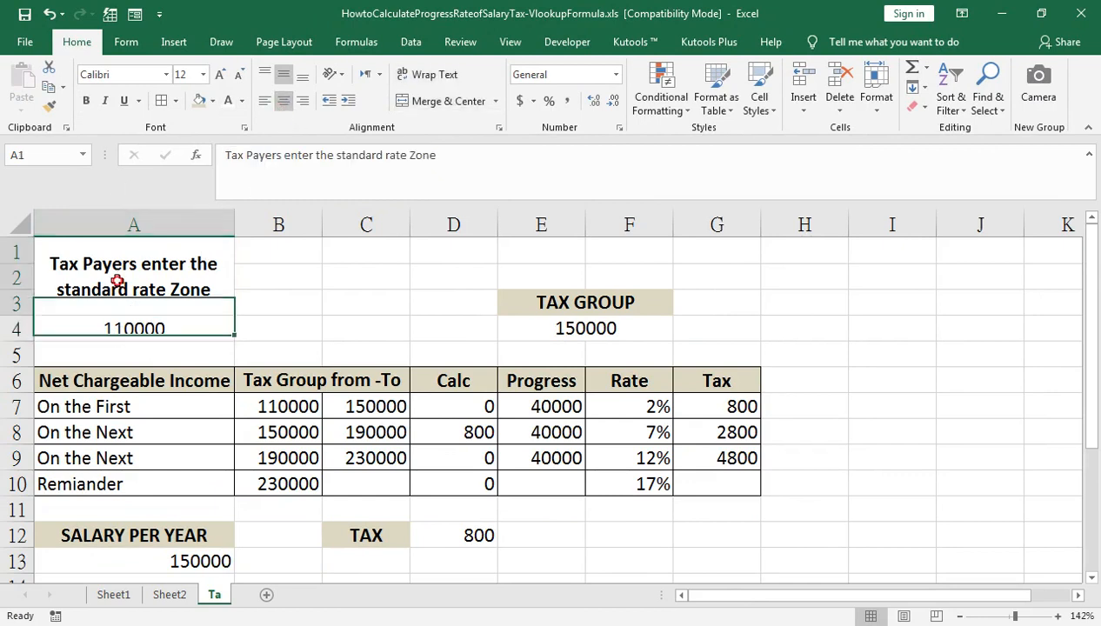
click(200, 100)
- Give the threshold value in A4 a dark brown fill with bold white text
click(172, 320)
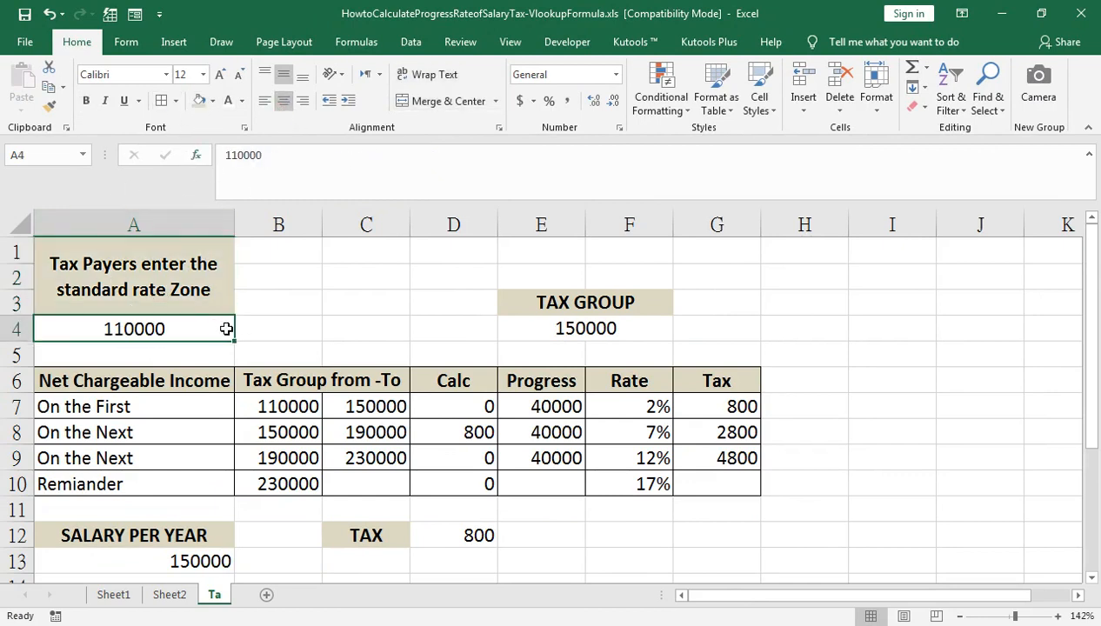
click(213, 101)
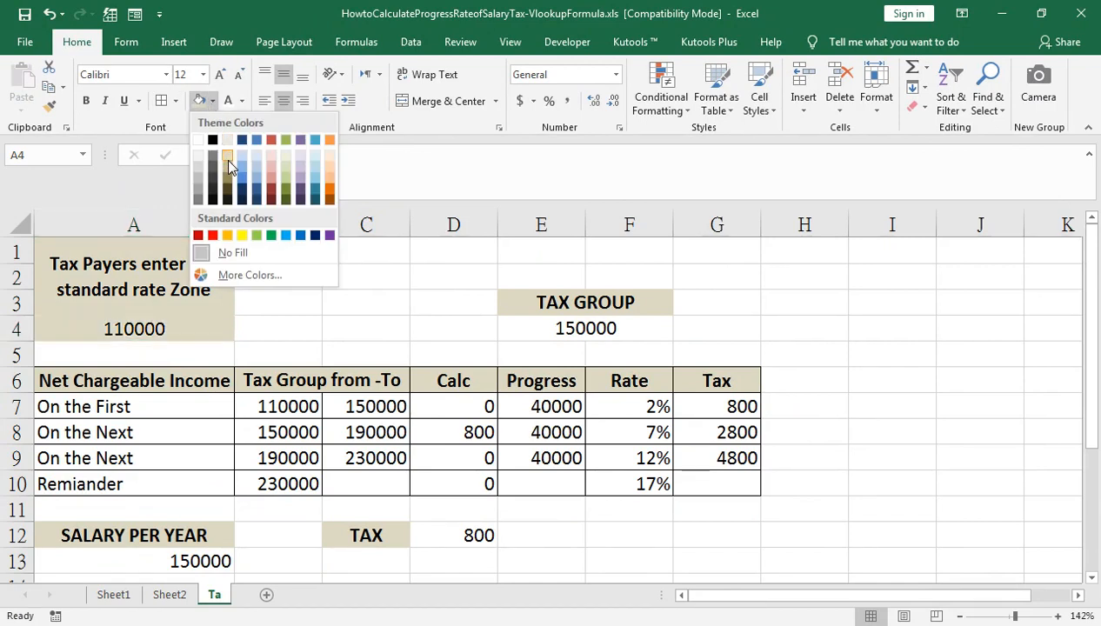
click(228, 189)
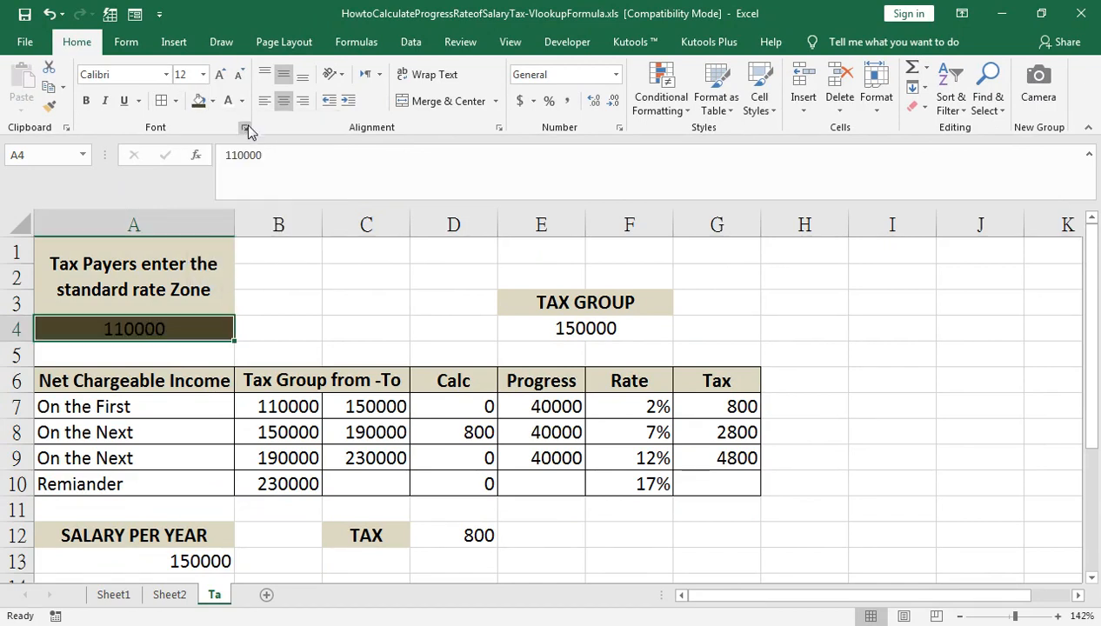
click(86, 101)
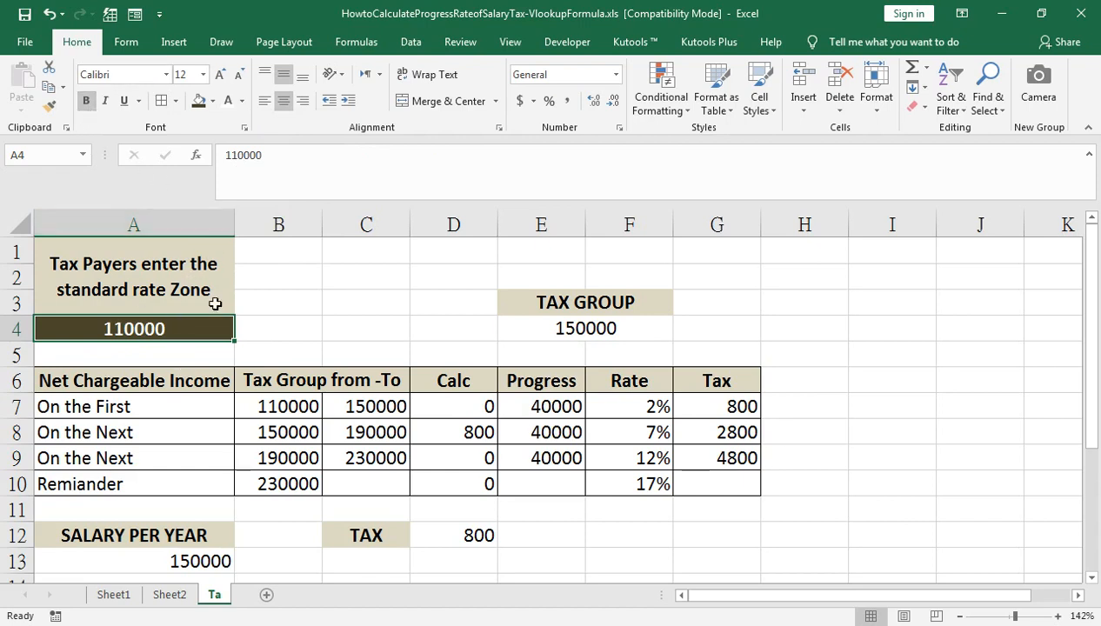
- Change the font of the merged title in A1 to Adobe Caslon Pro
click(185, 246)
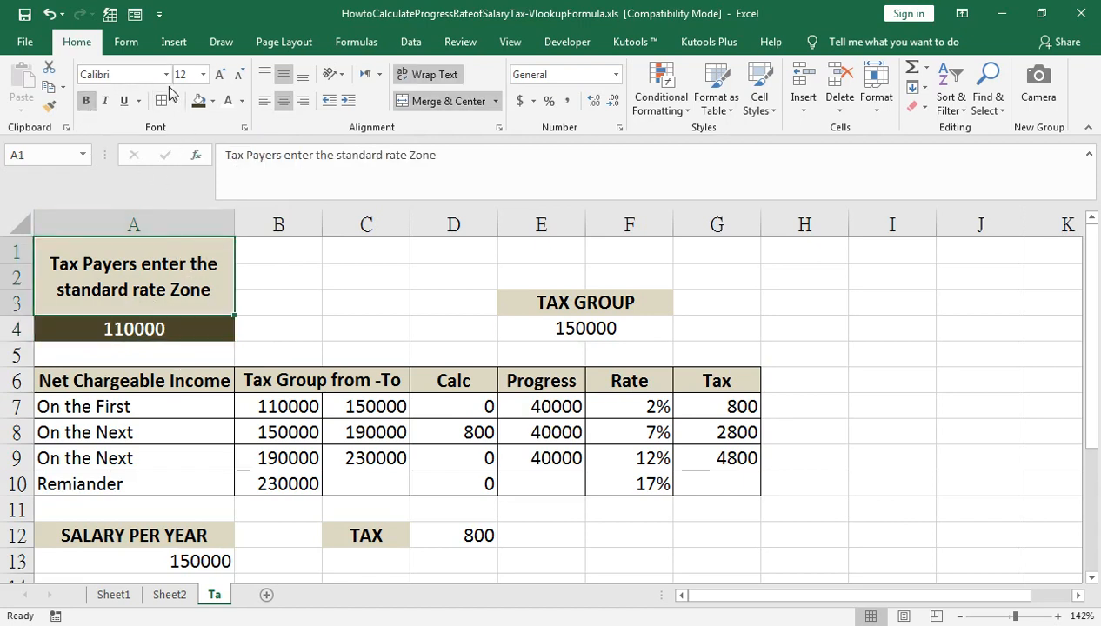
click(166, 74)
click(178, 217)
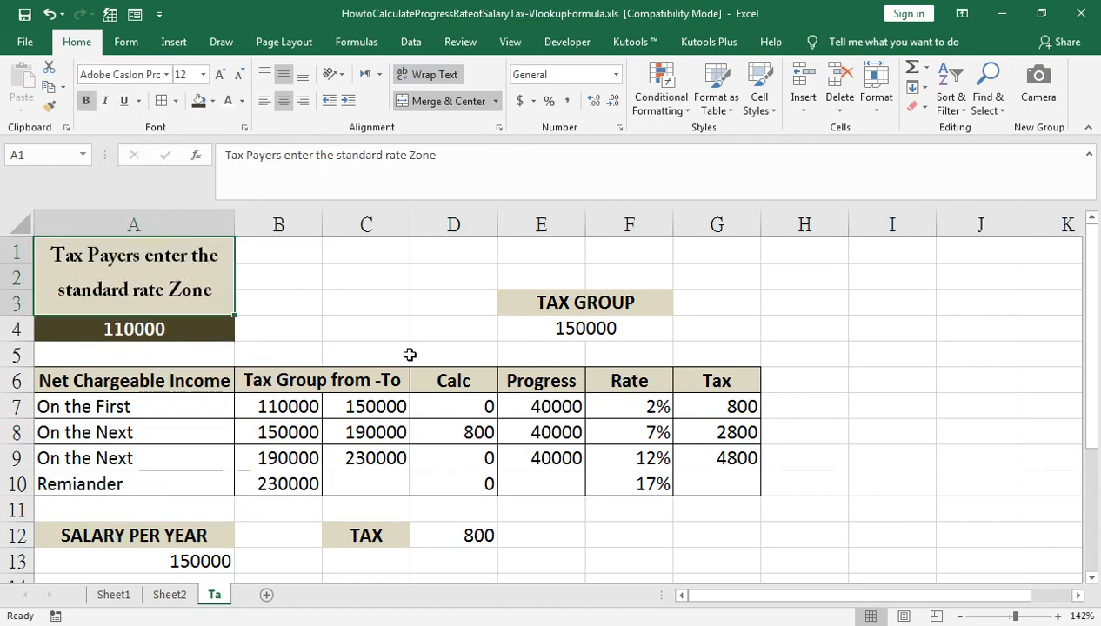
- Add a thick outside border around the TAX GROUP label in E3
click(593, 302)
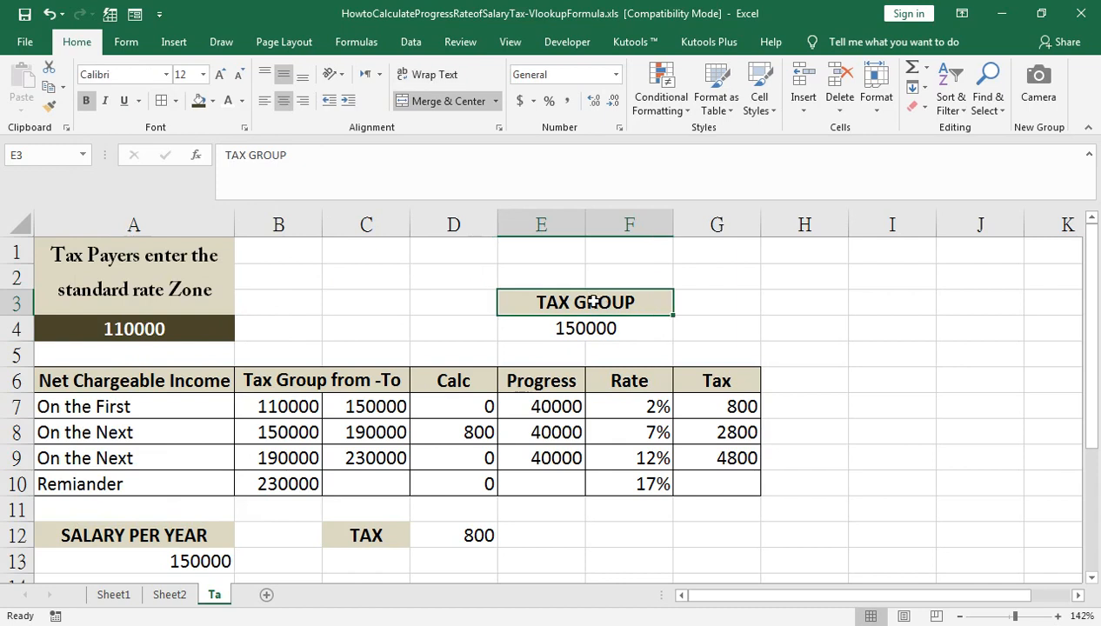
click(175, 101)
click(202, 296)
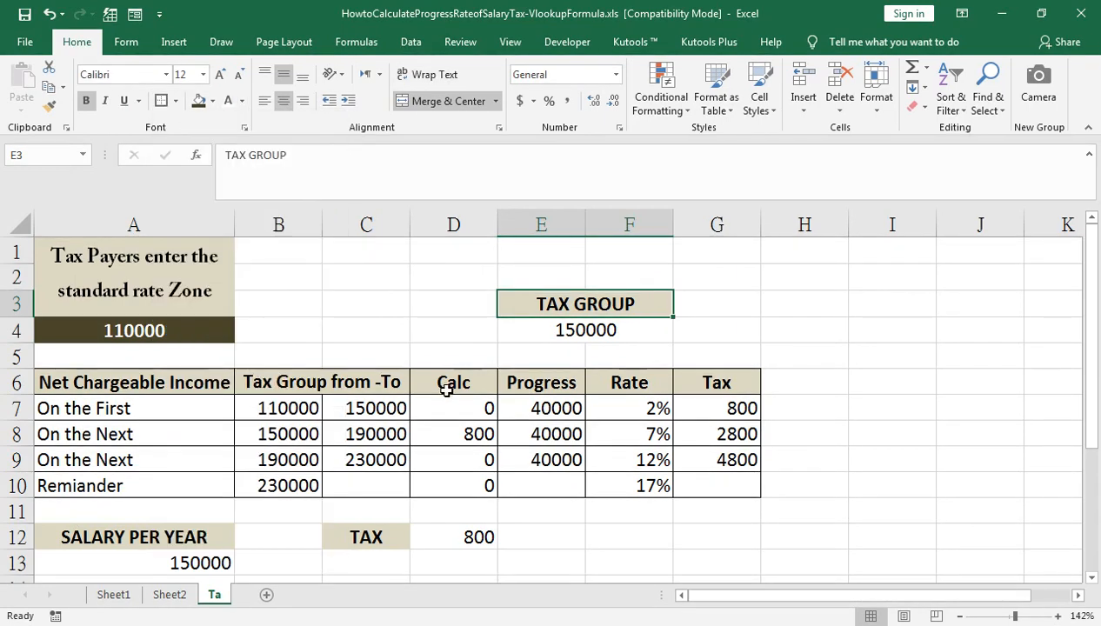
click(458, 428)
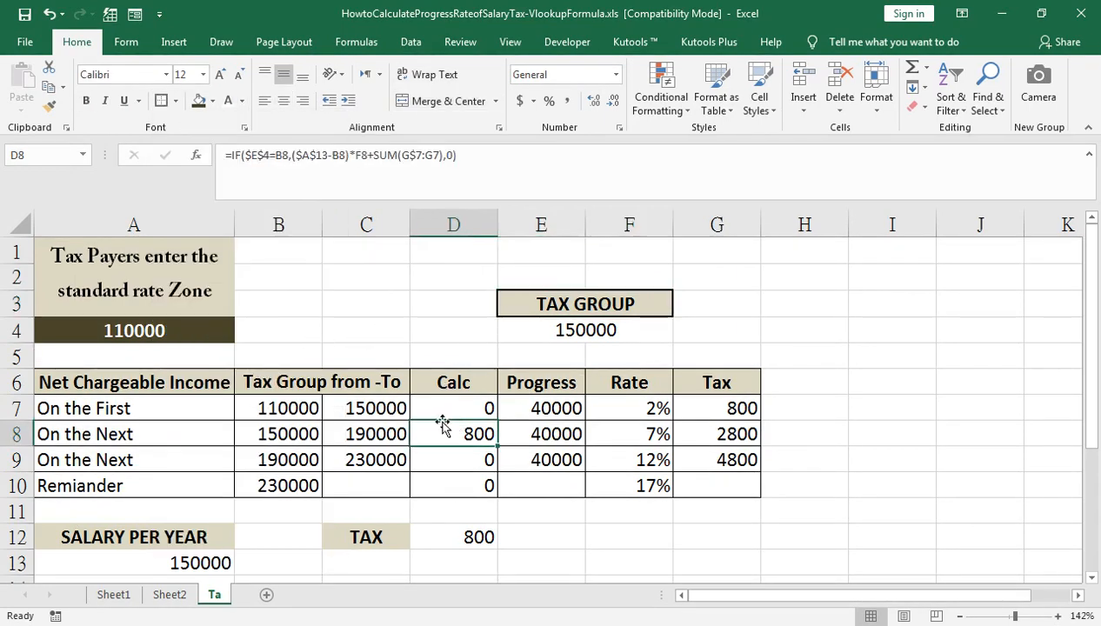
- Hide the worksheet gridlines
click(509, 42)
click(215, 102)
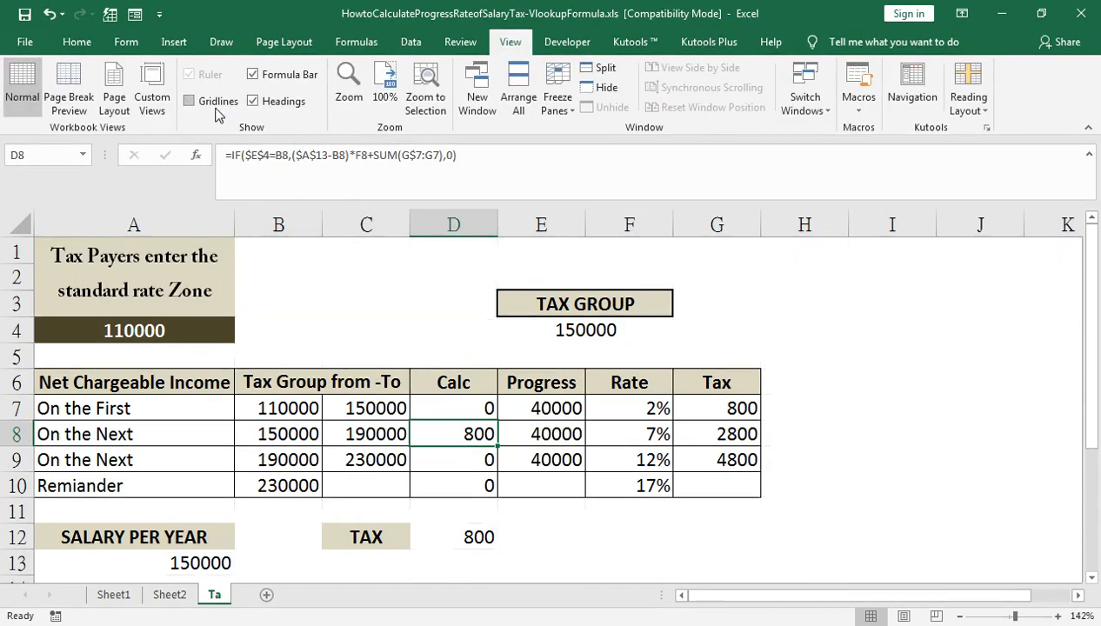
click(244, 433)
- Examine the IF formulas in D7 and D8 and the cells they reference
click(464, 403)
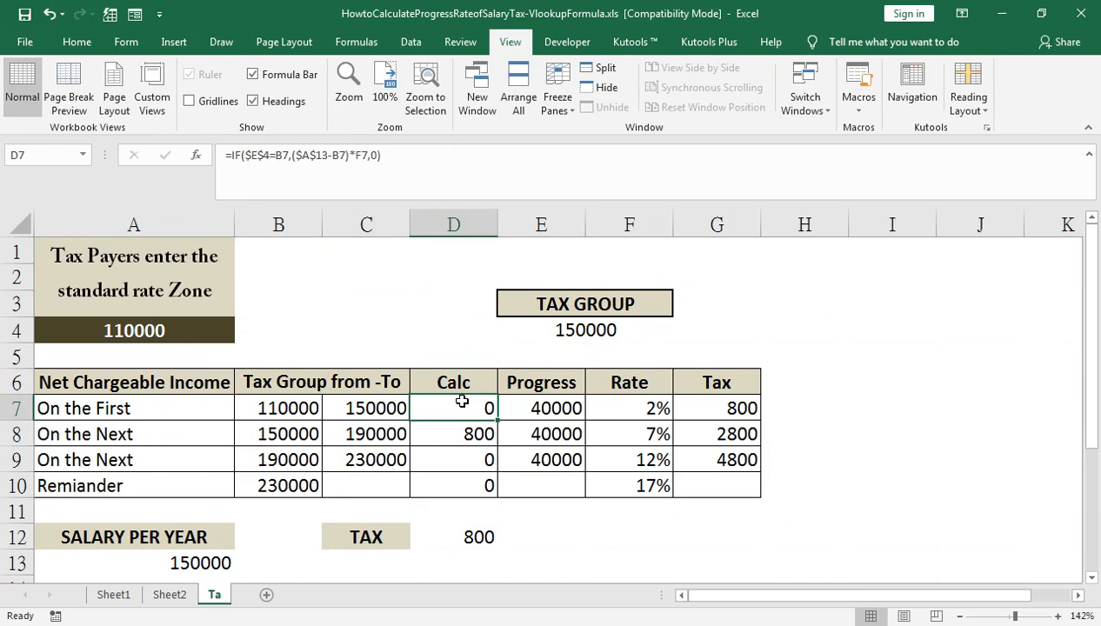
double_click(449, 434)
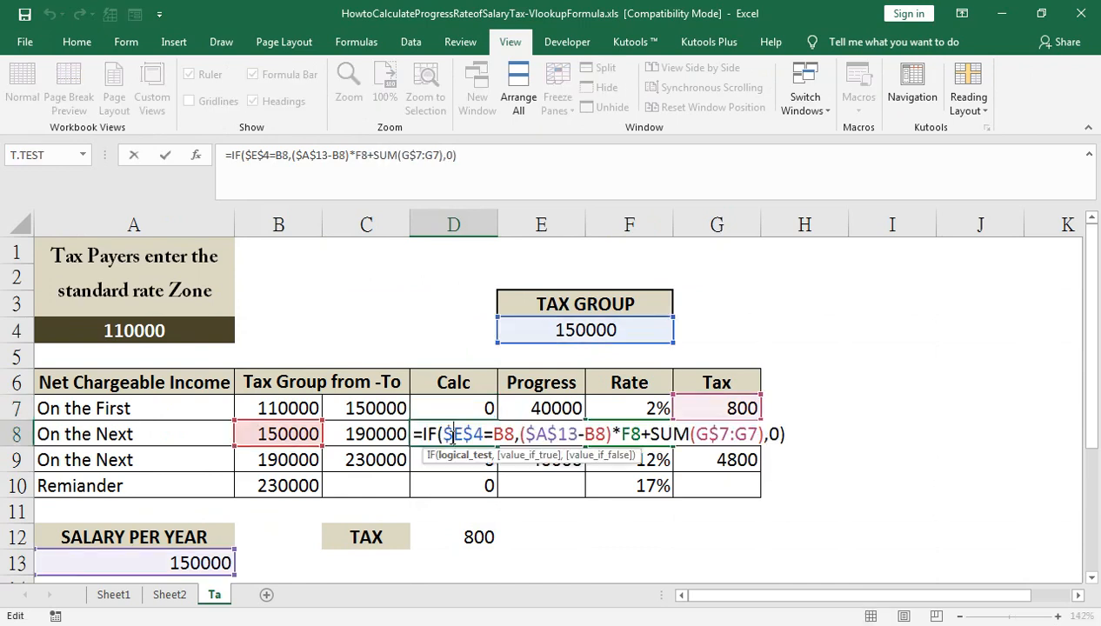
key(Return)
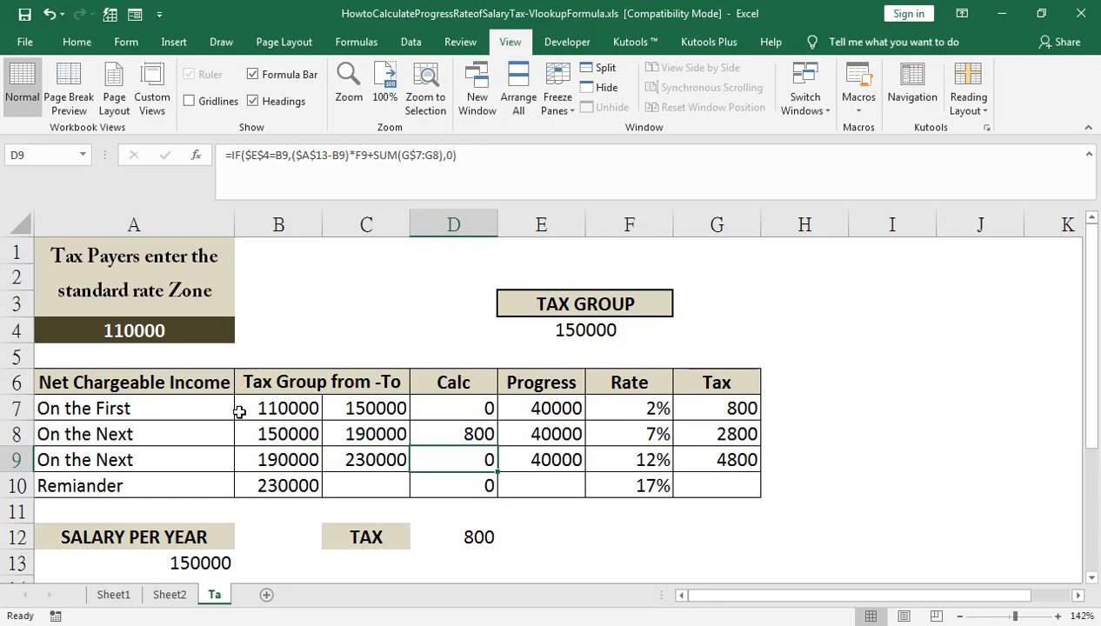
- Switch to the browser window with the YouTube channel's videos page
mouse_move(238, 601)
click(287, 556)
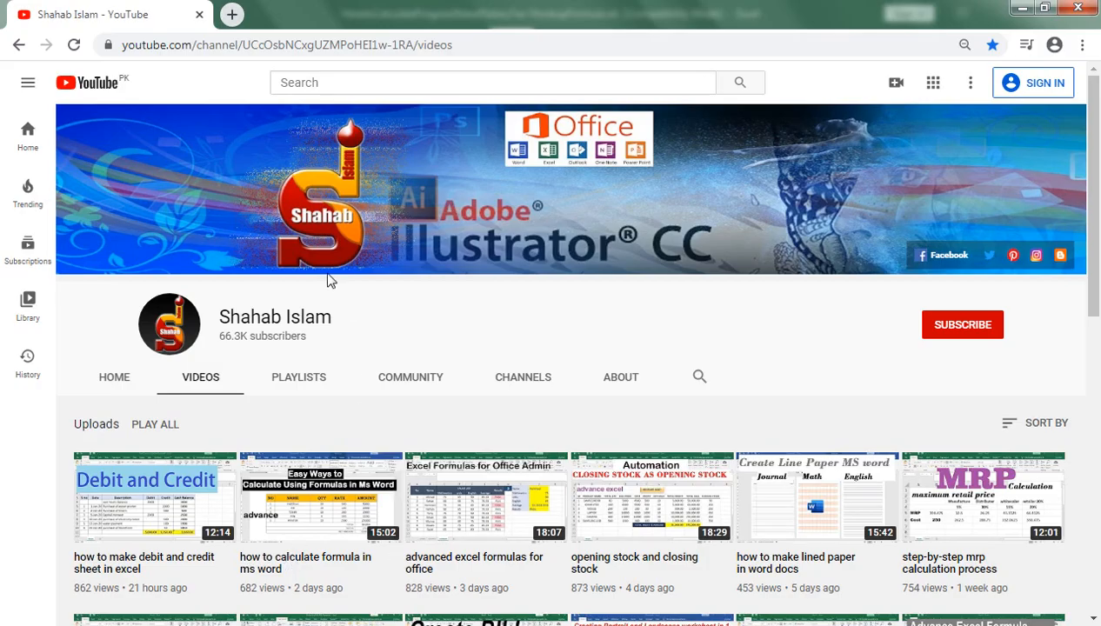